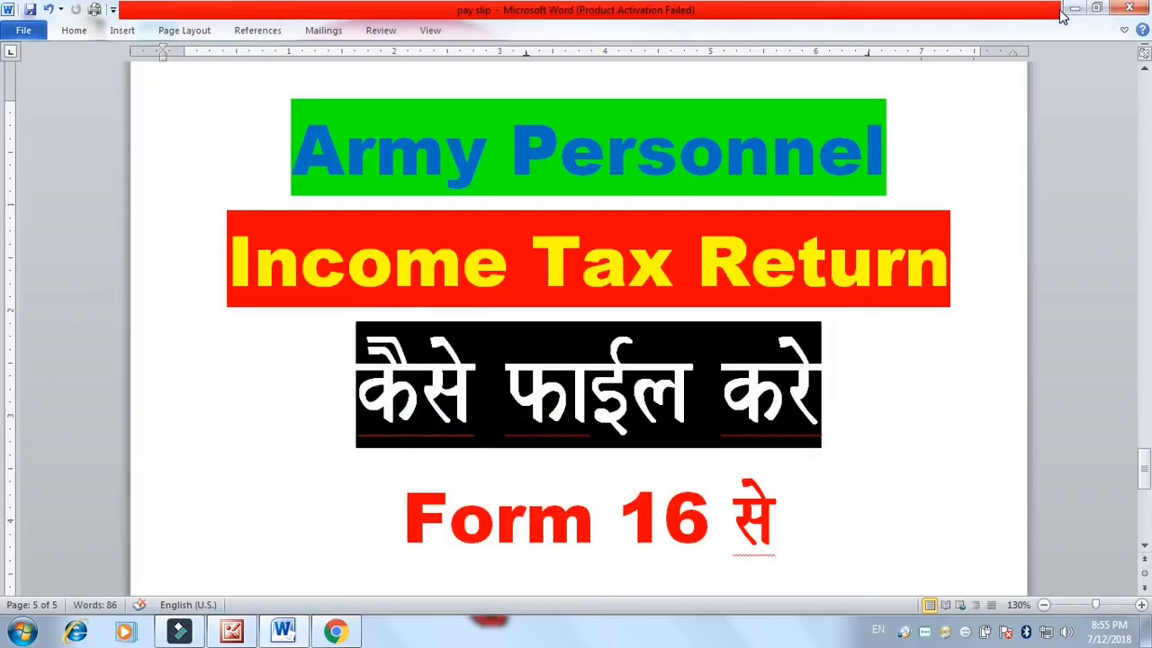
Minimize the Word 'pay slip' document so the Windows desktop shows
{"action": "left_click", "coordinate": [1076, 8]}
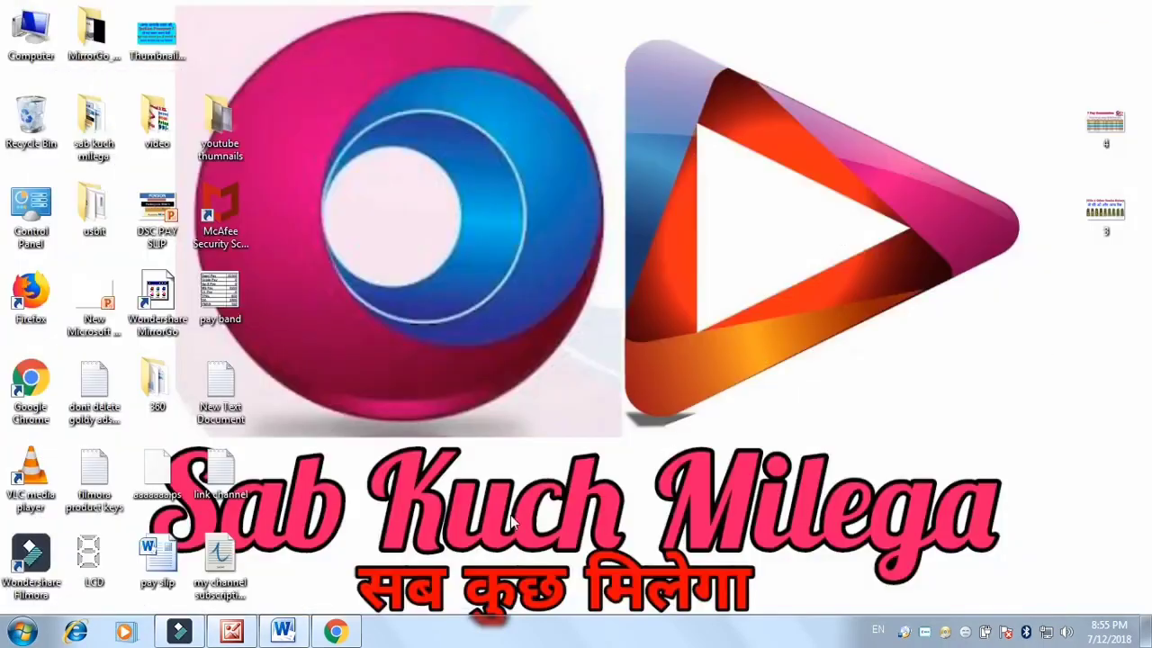
Restore the Chrome window showing the Google home page from the taskbar
{"action": "mouse_move", "coordinate": [353, 636]}
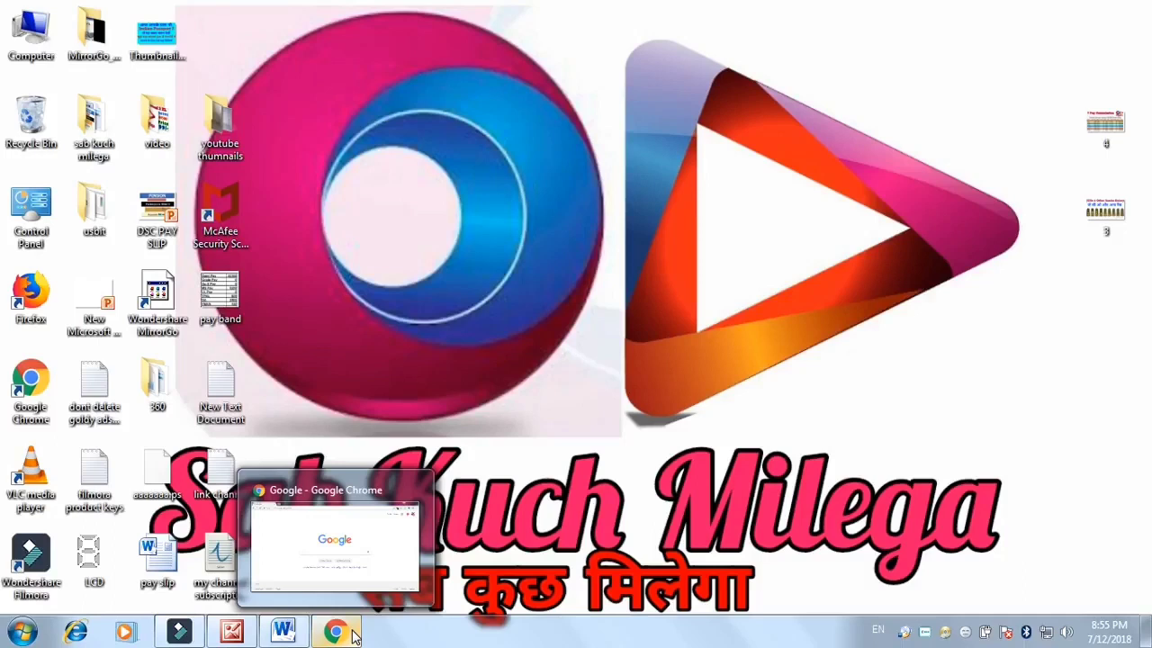
{"action": "left_click", "coordinate": [353, 634]}
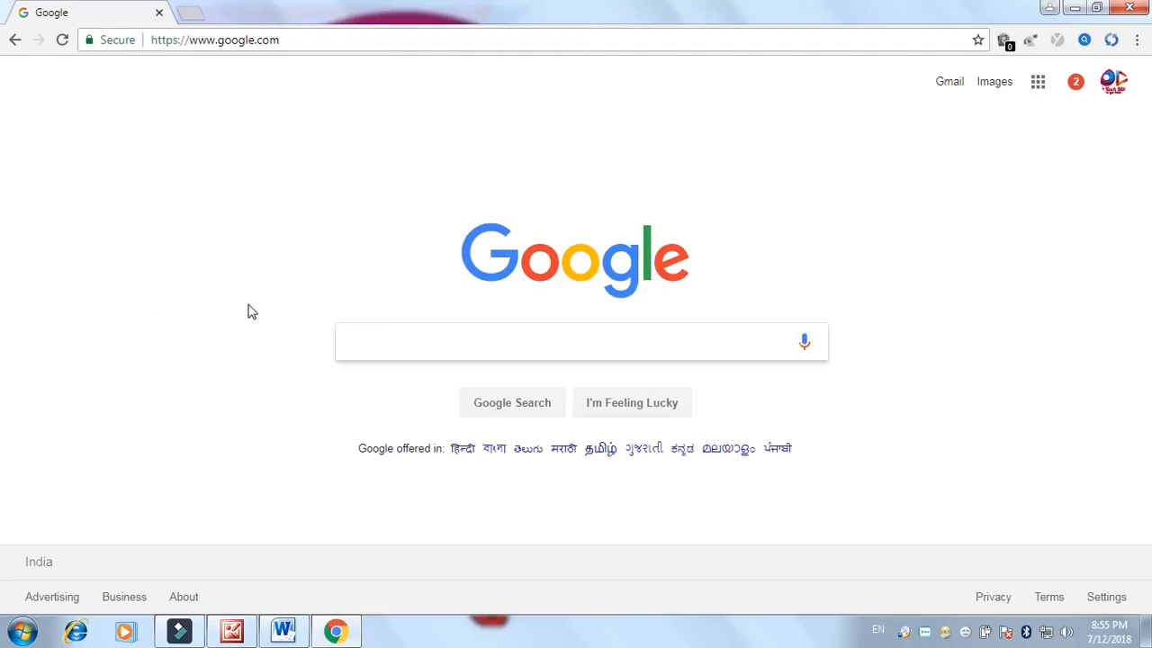
Search Google for 'e-filing' and follow the e-Filing Home Page's Login sitelink
{"action": "left_click", "coordinate": [527, 339]}
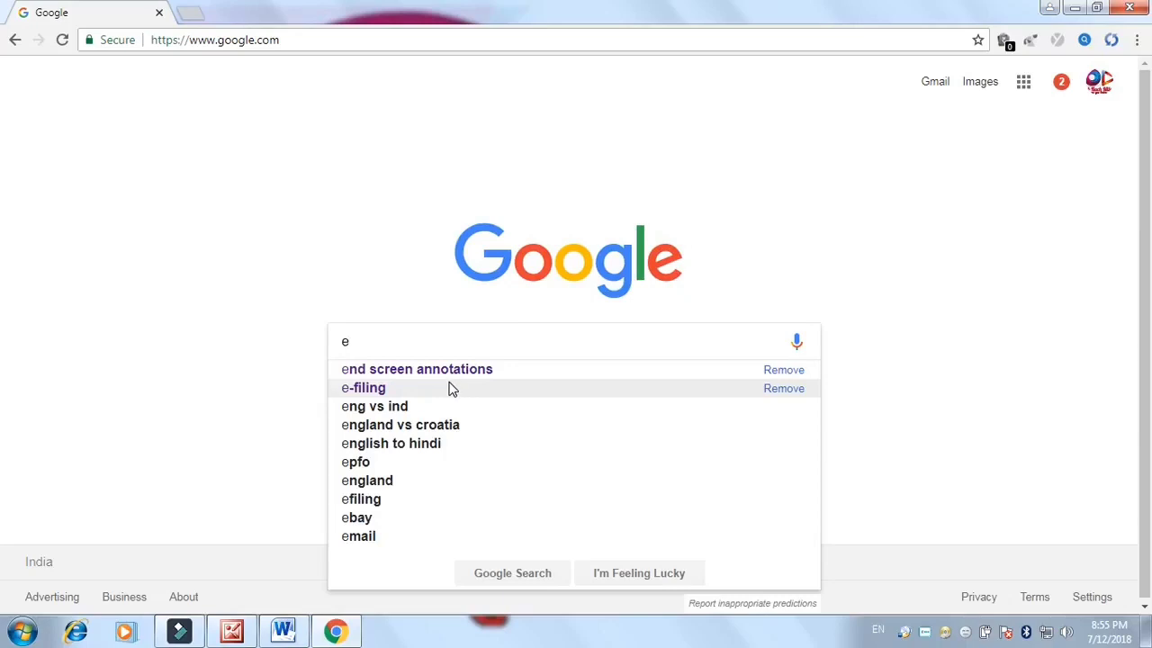
{"action": "left_click", "coordinate": [451, 389]}
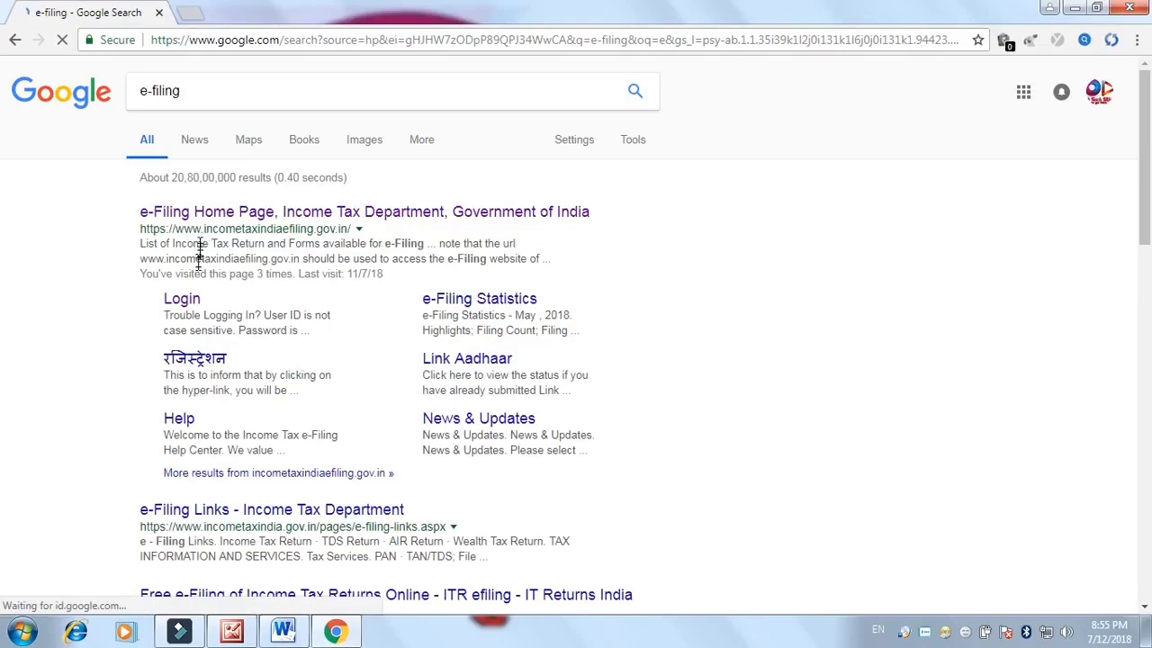
{"action": "left_click", "coordinate": [180, 303]}
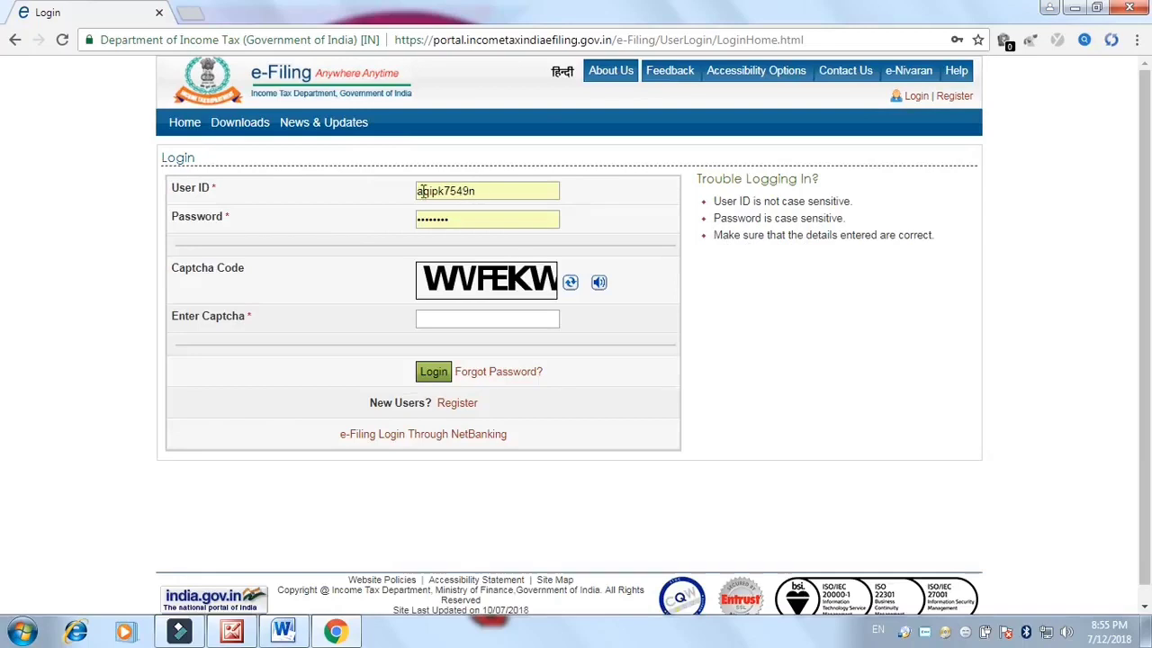
Log in to the e-Filing portal with the saved user ID and password plus the captcha
{"action": "double_click", "coordinate": [530, 190]}
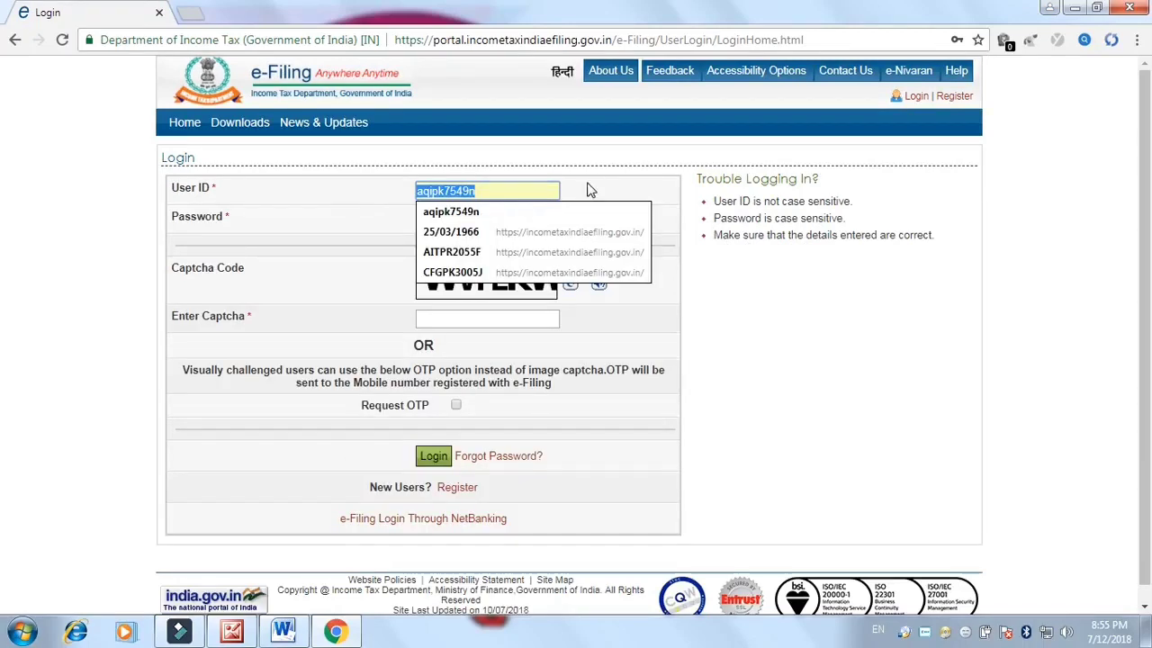
{"action": "left_click", "coordinate": [553, 193]}
{"action": "left_click", "coordinate": [431, 216]}
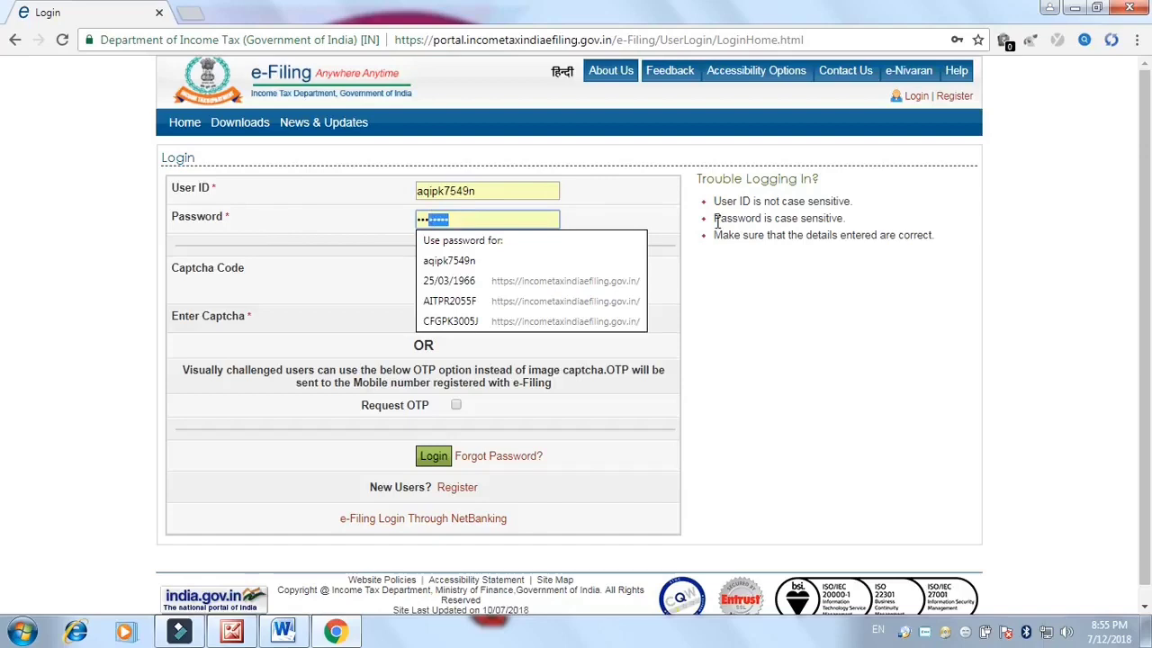
{"action": "left_click", "coordinate": [629, 218]}
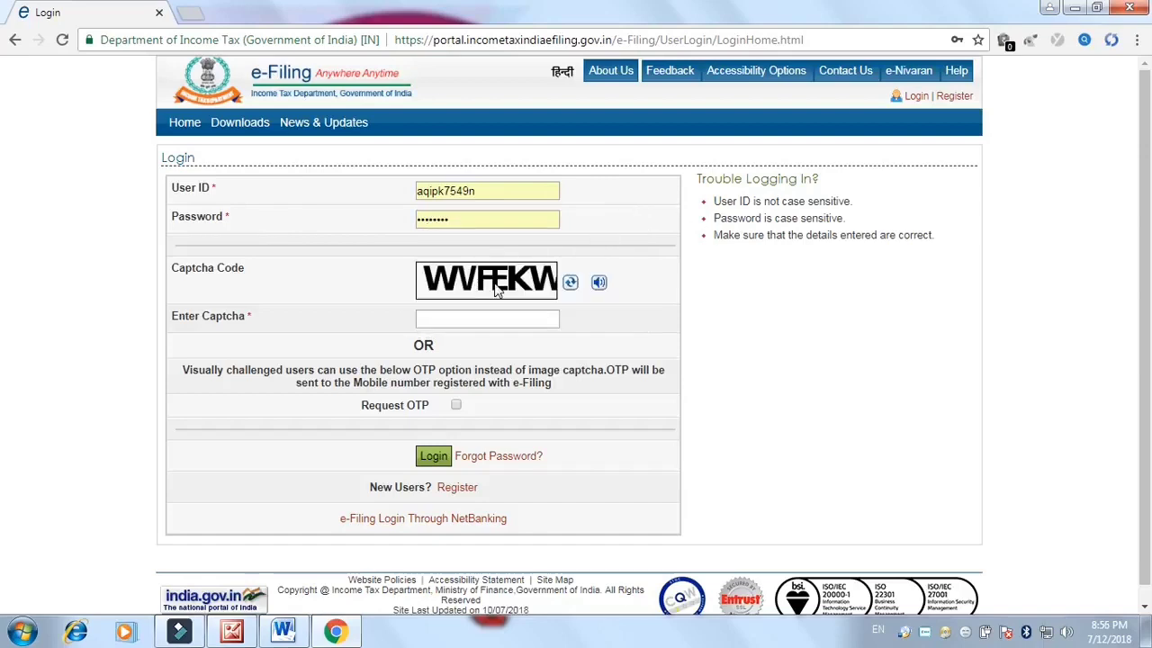
{"action": "left_click", "coordinate": [450, 312]}
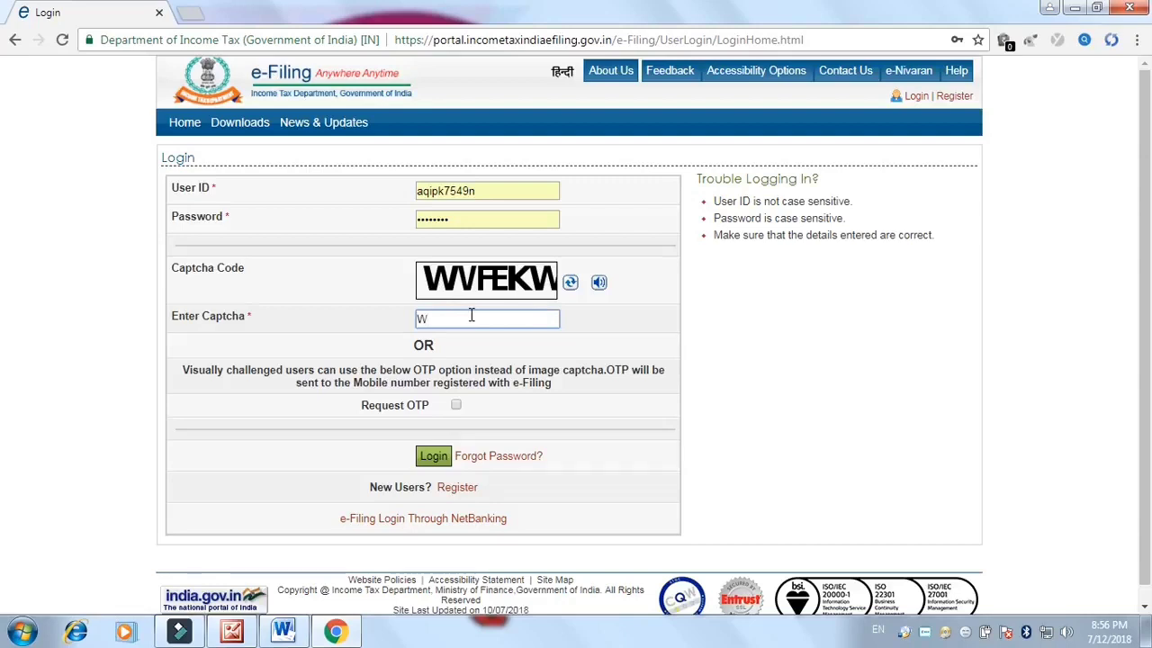
{"action": "type", "text": "WVFEKW"}
{"action": "left_click", "coordinate": [438, 458]}
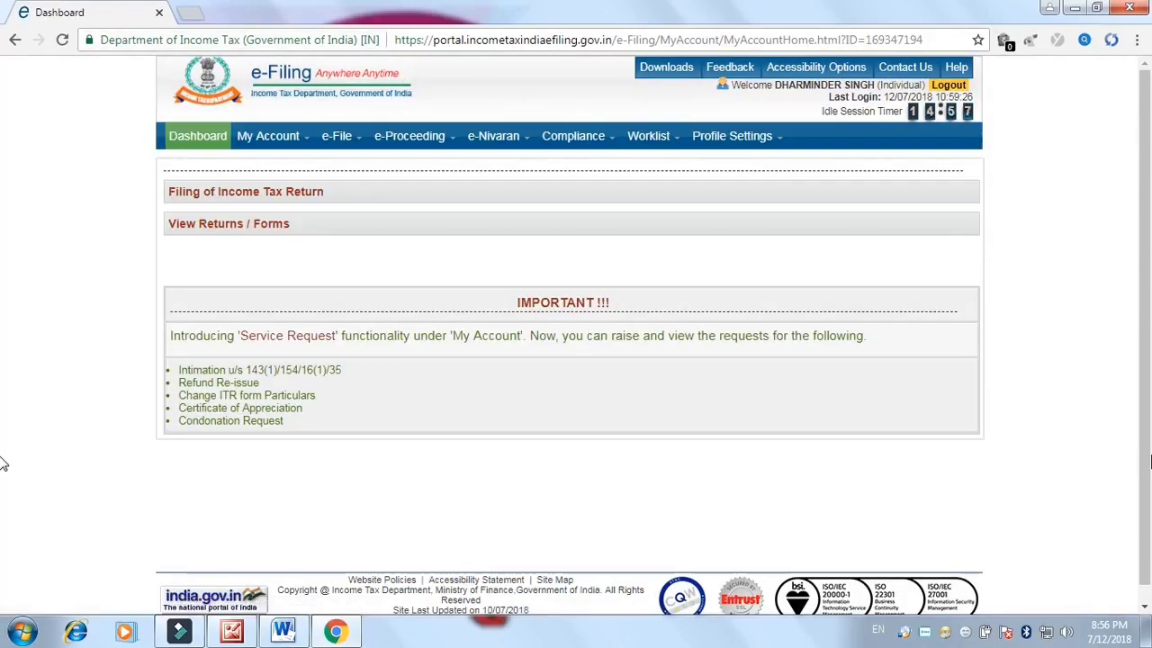
Go to e-File > Income Tax Return to list the saved ITR-1 draft for 2018-19
{"action": "scroll", "coordinate": [1145, 387], "scroll_direction": "down", "scroll_amount": 1}
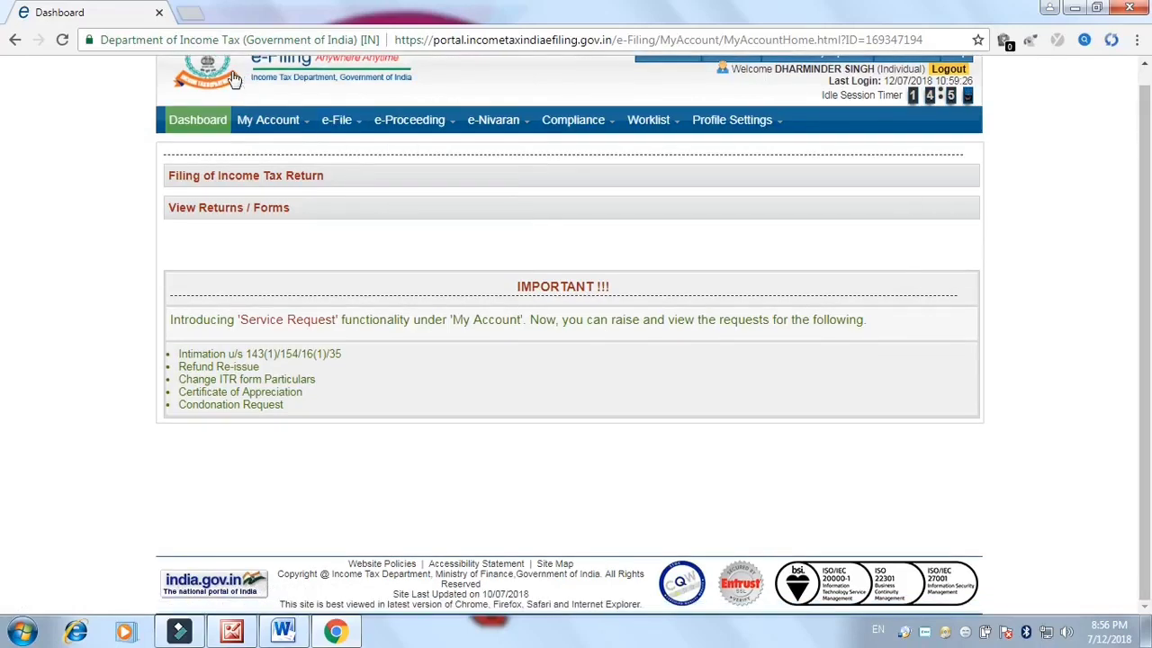
{"action": "mouse_move", "coordinate": [286, 129]}
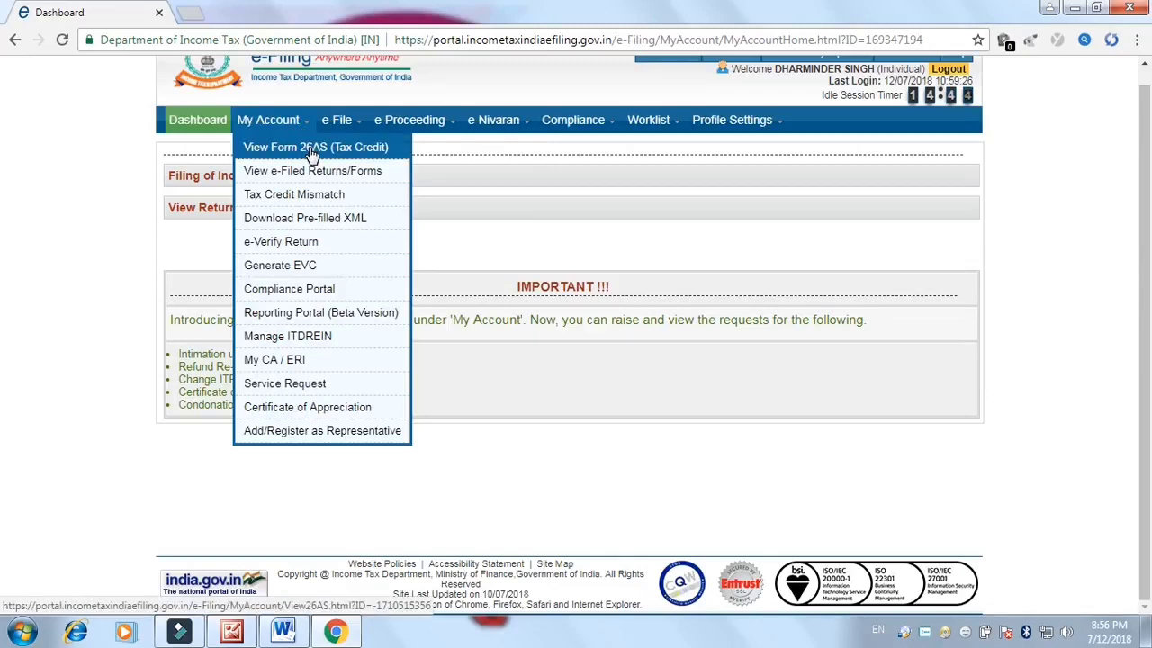
{"action": "mouse_move", "coordinate": [338, 124]}
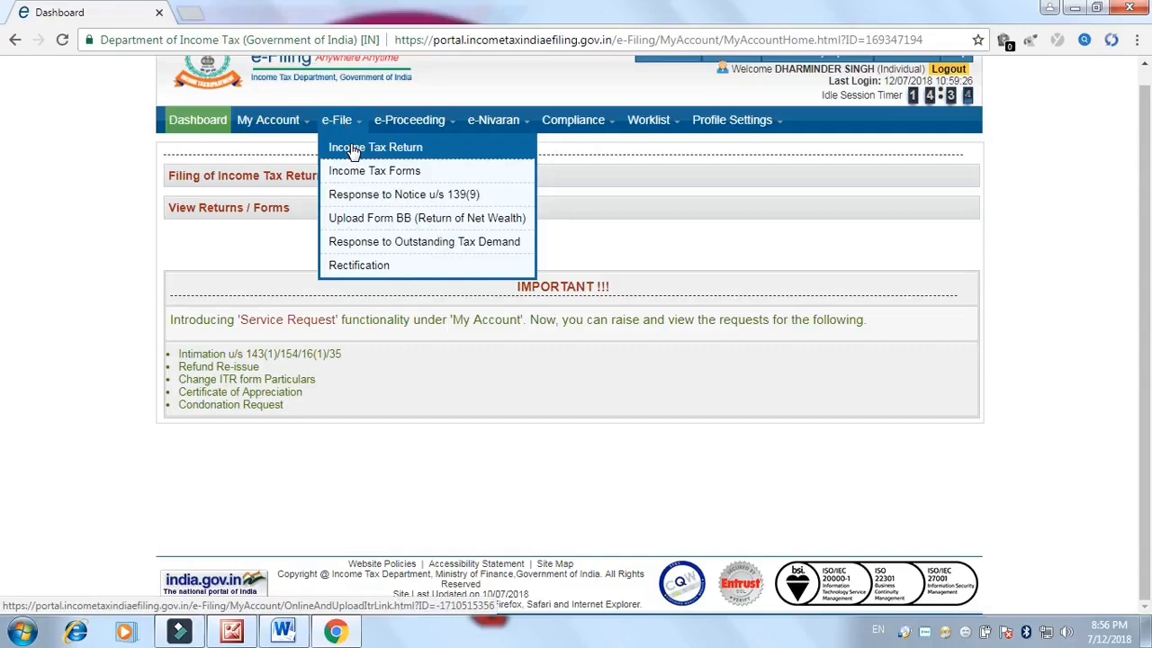
{"action": "left_click", "coordinate": [352, 151]}
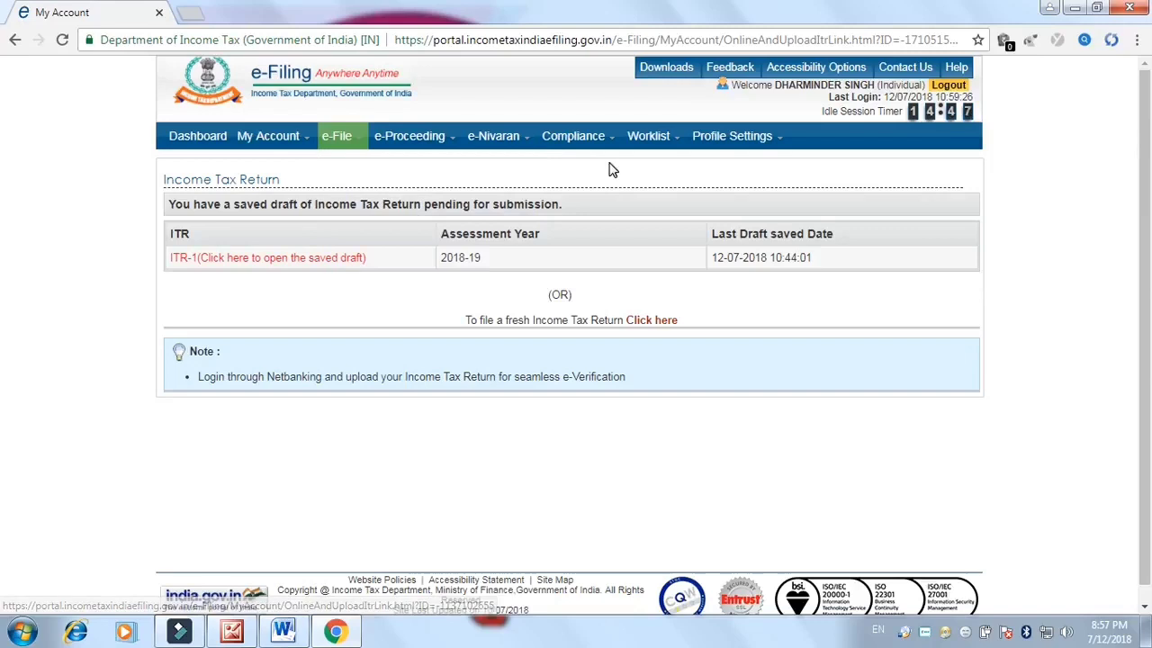
Open the saved 2018-19 ITR-1 draft with Aadhaar OTP selected as the verification method
{"action": "left_click", "coordinate": [216, 259]}
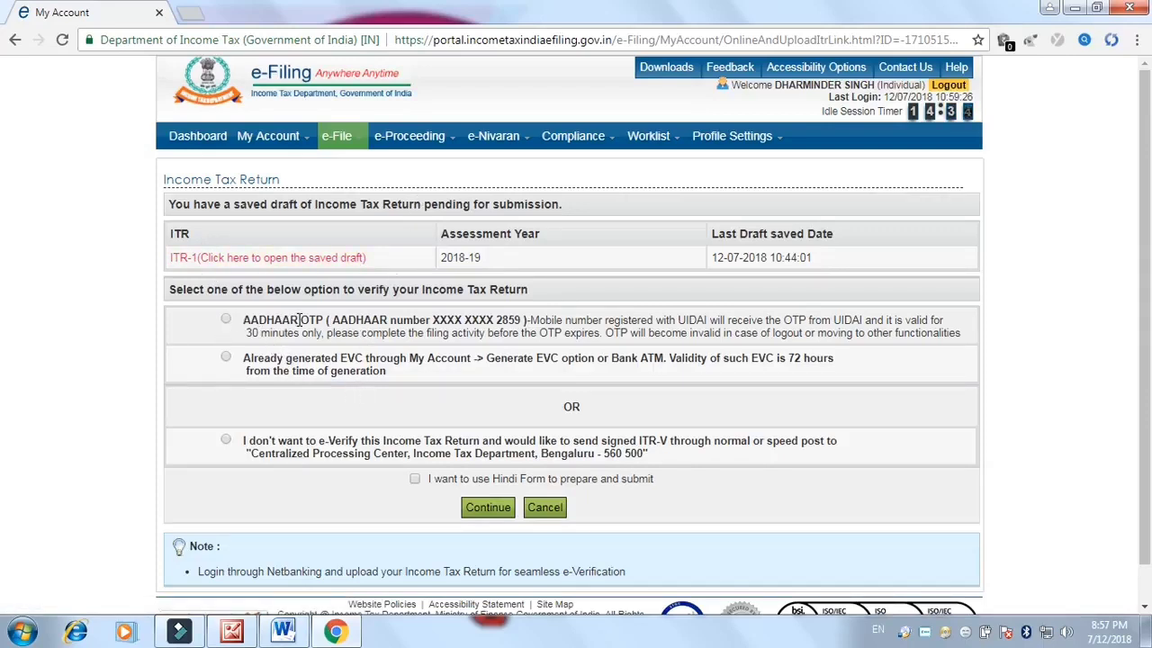
{"action": "left_click", "coordinate": [226, 319]}
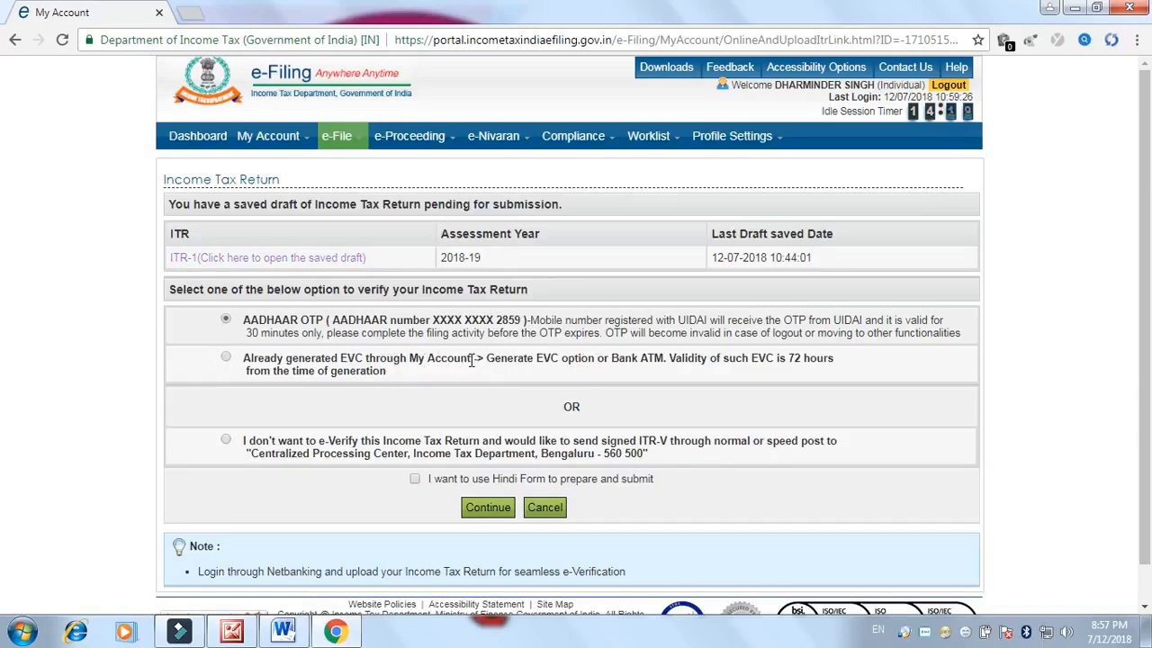
{"action": "left_click", "coordinate": [228, 358]}
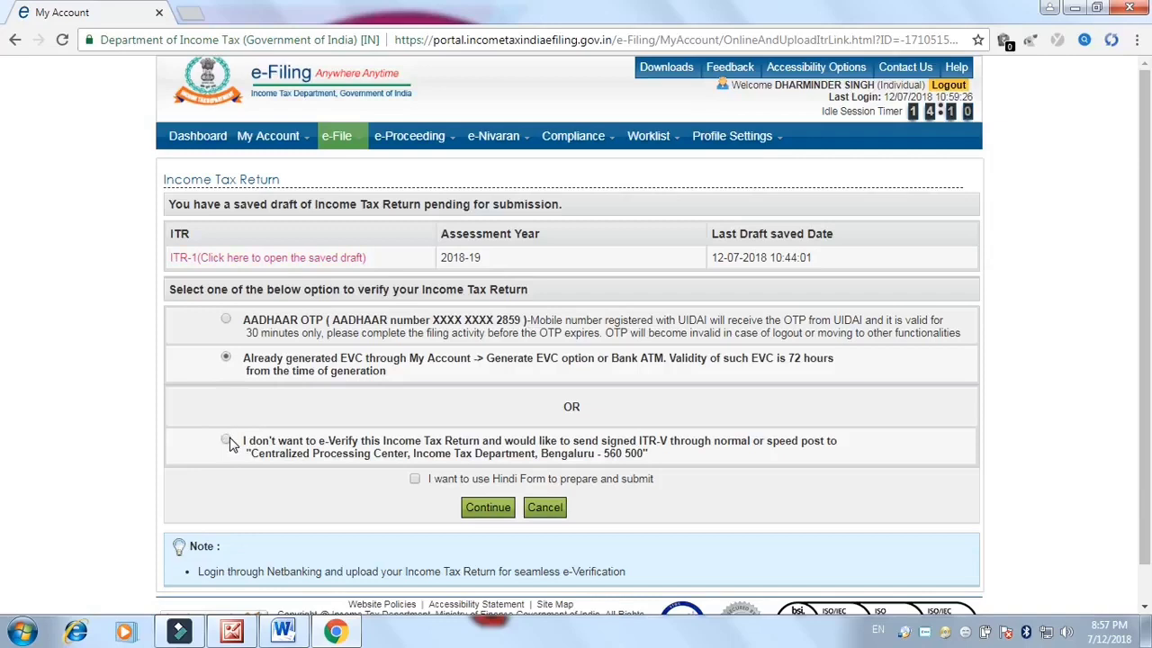
{"action": "left_click", "coordinate": [226, 320]}
{"action": "left_click", "coordinate": [486, 508]}
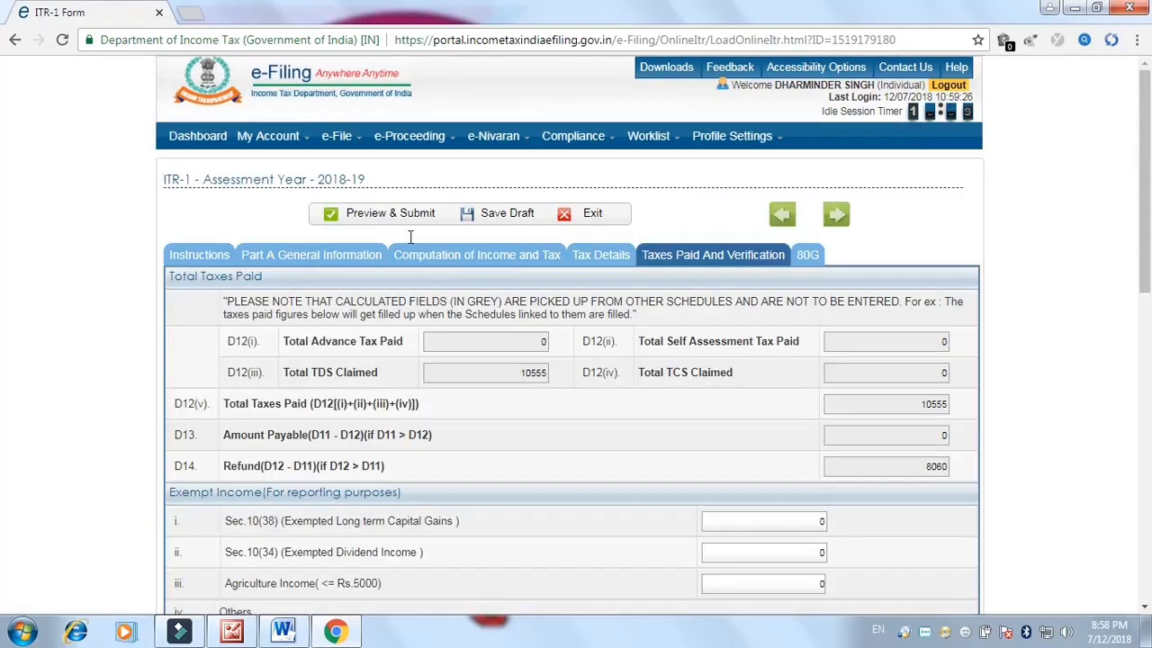
Save the ITR-1 as a draft from the Instructions tab and view Part A General Information
{"action": "left_click", "coordinate": [198, 257]}
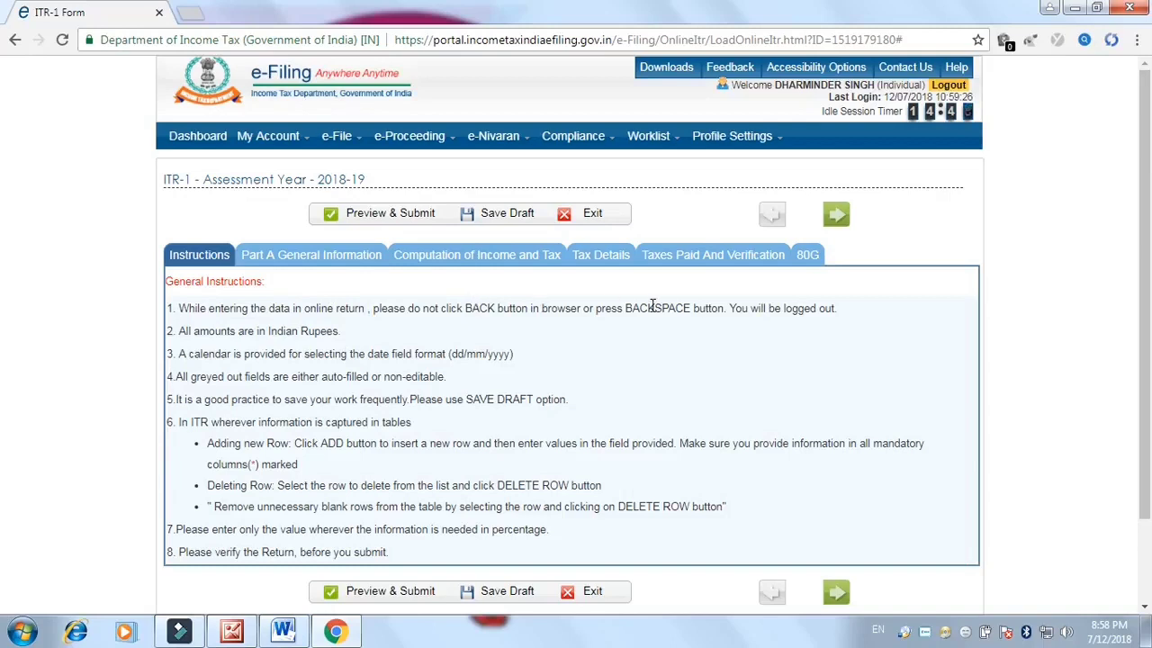
{"action": "left_click", "coordinate": [500, 216]}
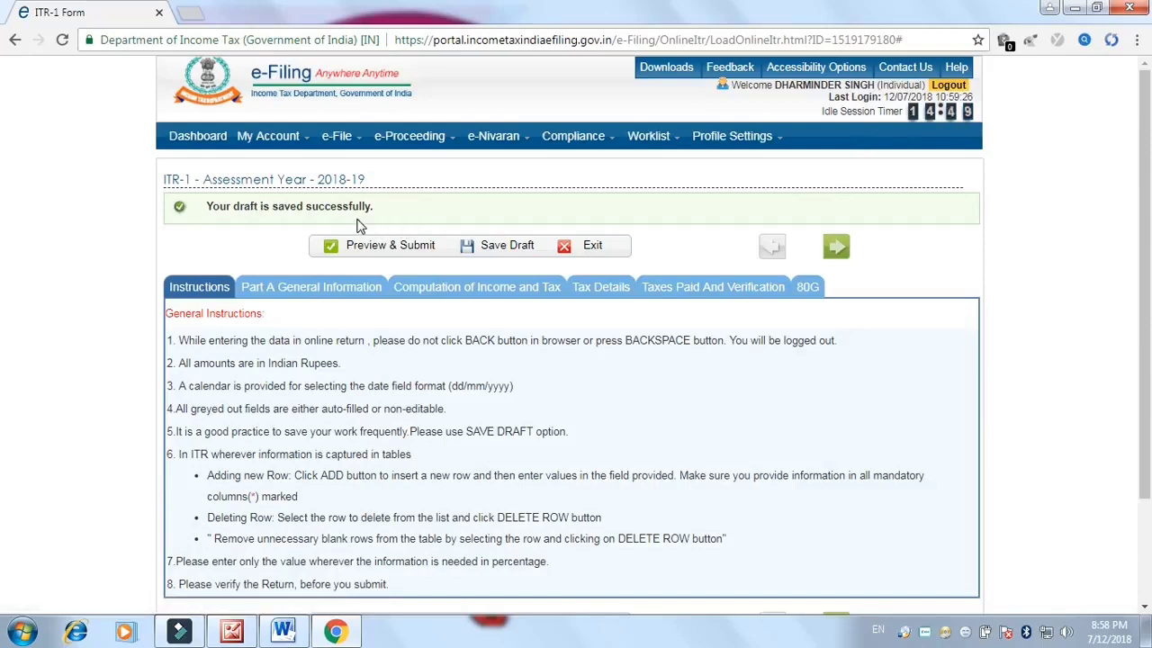
{"action": "left_click", "coordinate": [315, 289]}
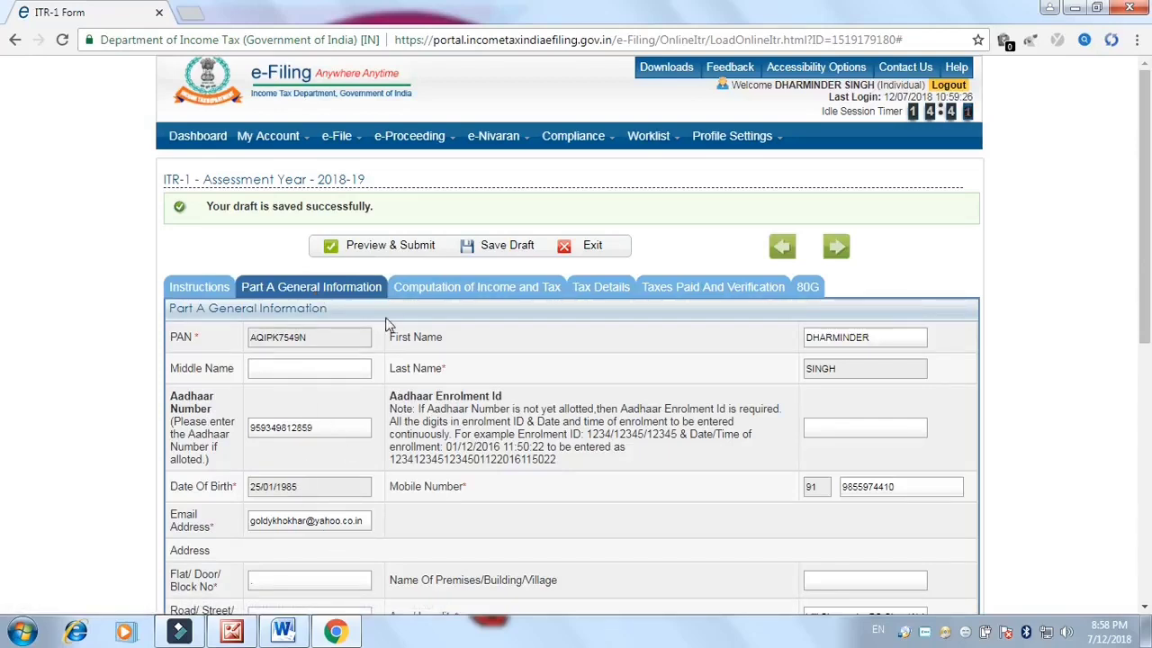
Check the 469465 salary under Computation of Income and Tax, then switch to the Form 16 scan
{"action": "left_click", "coordinate": [419, 298]}
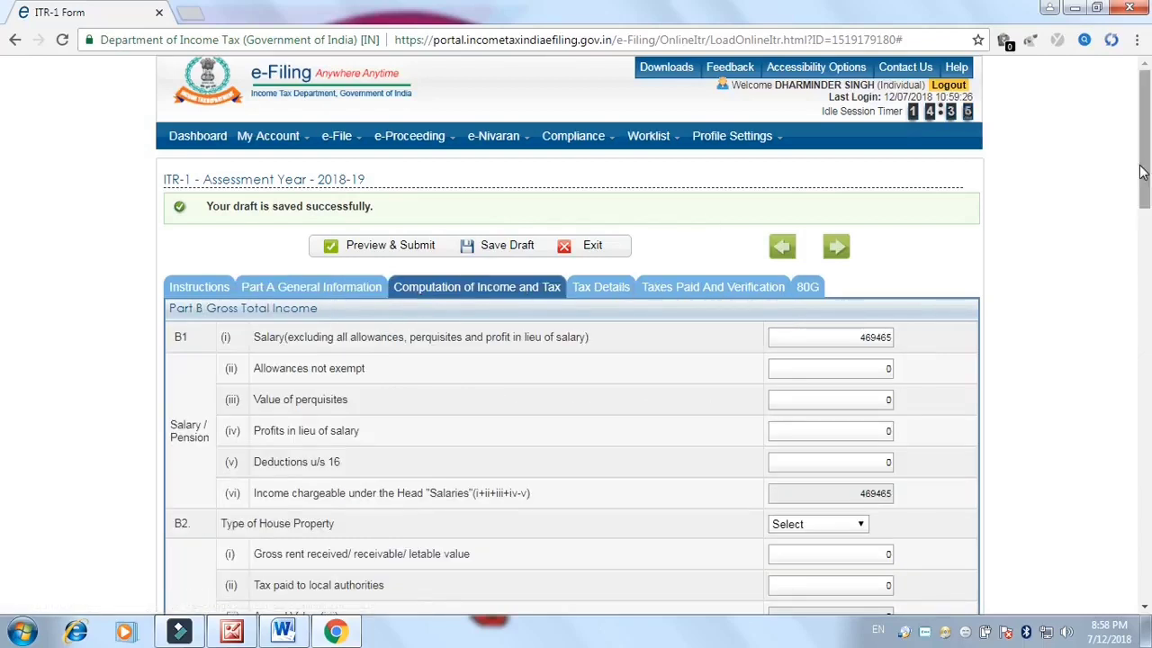
{"action": "scroll", "coordinate": [1143, 189], "scroll_direction": "down", "scroll_amount": 1}
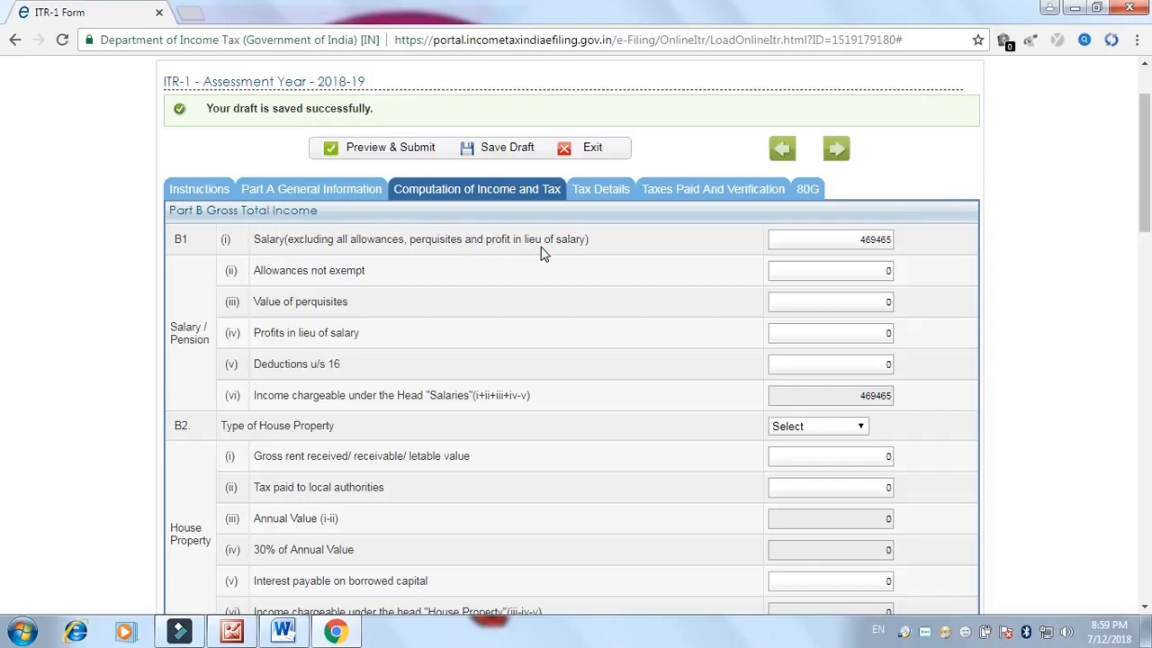
{"action": "left_click", "coordinate": [840, 238]}
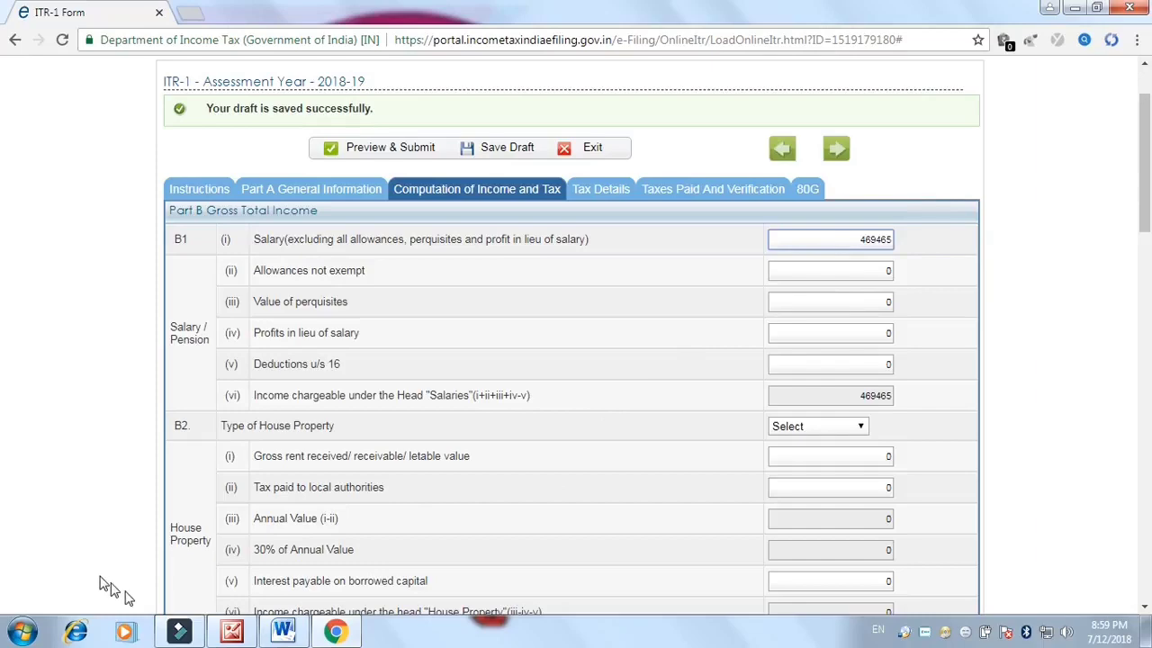
{"action": "left_click", "coordinate": [230, 634]}
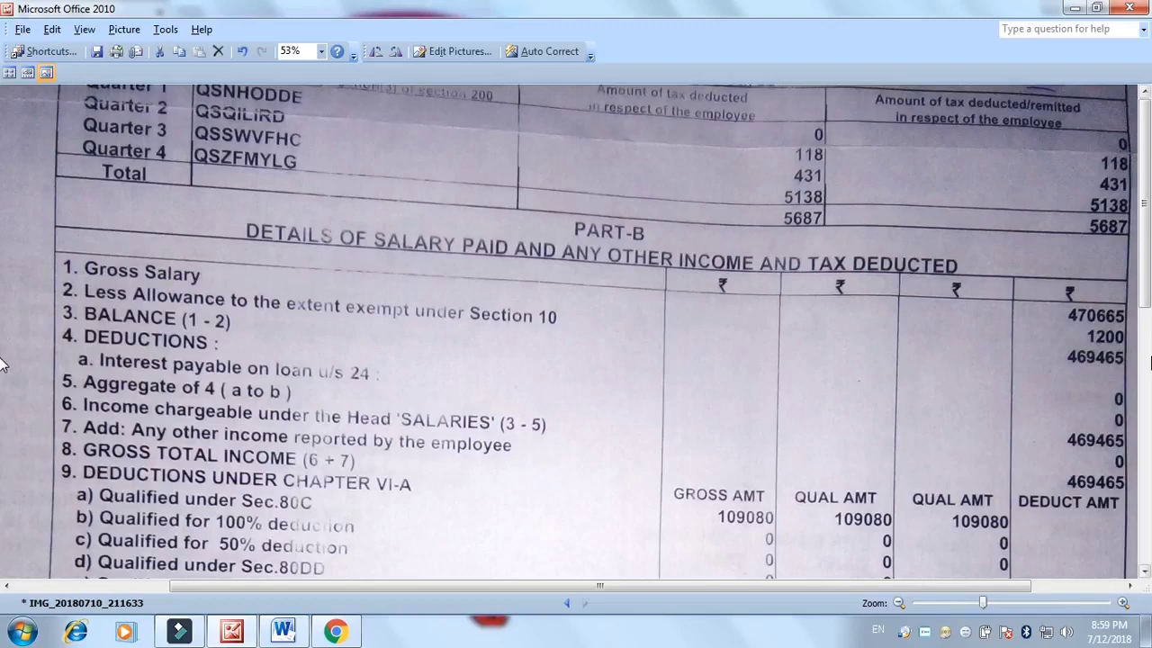
Review the Form 16 Part-B salary figures, then return to the ITR-1 form in Chrome
{"action": "scroll", "coordinate": [1148, 282], "scroll_direction": "down", "scroll_amount": 1}
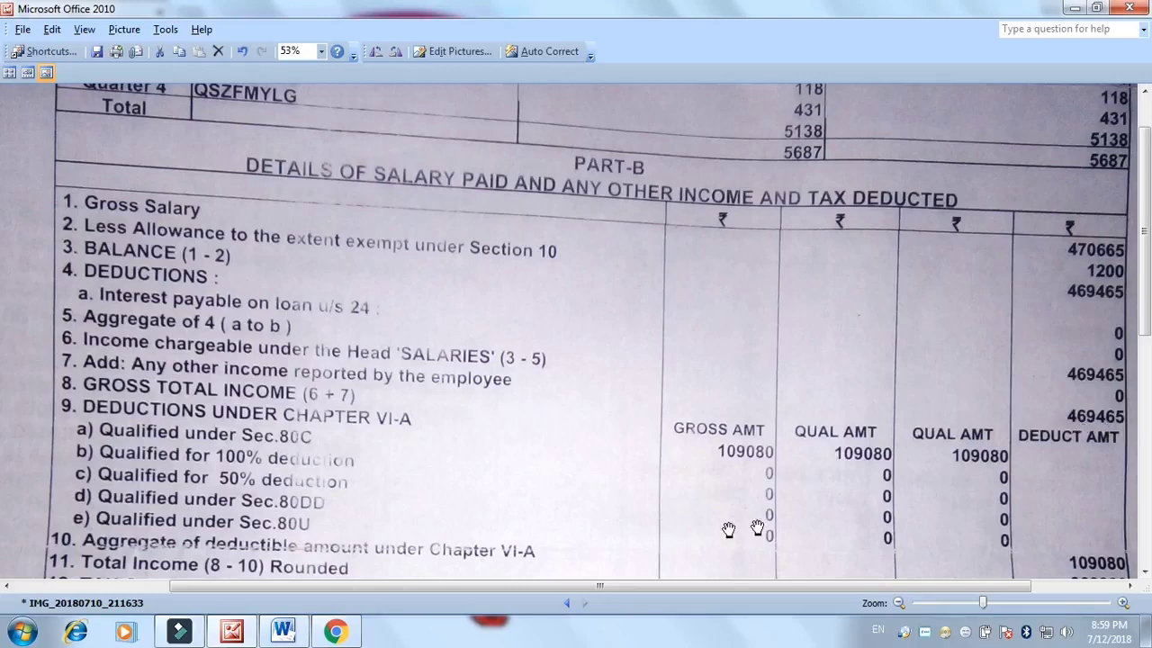
{"action": "left_click", "coordinate": [333, 630]}
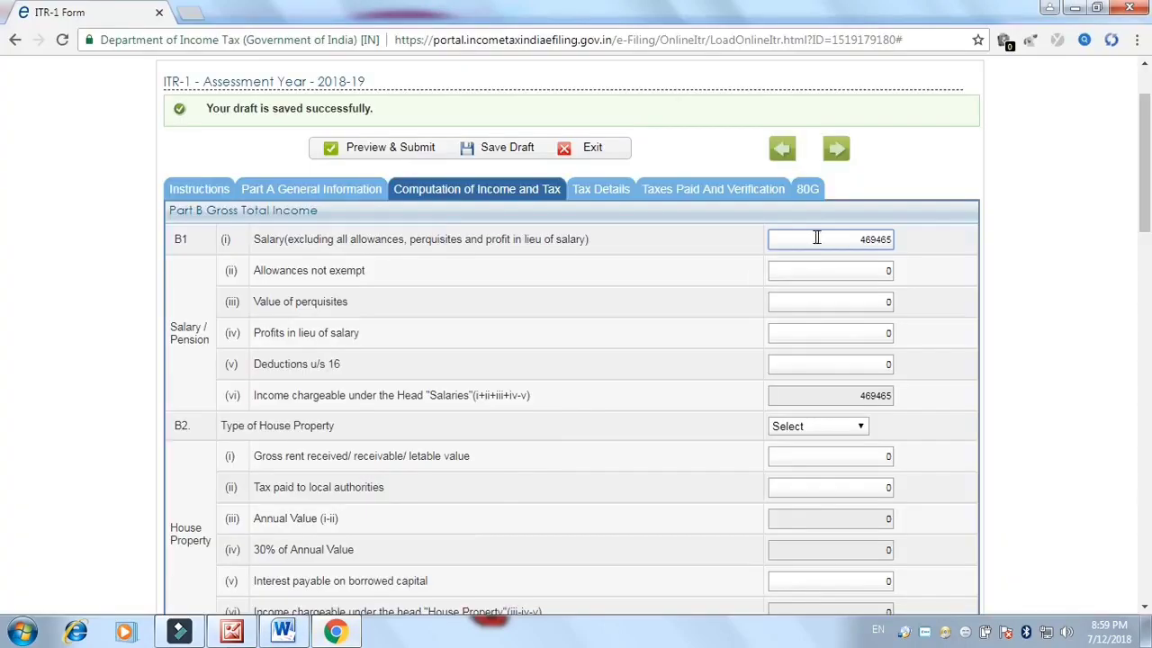
{"action": "key", "text": "ctrl+a"}
{"action": "left_click_drag", "start_coordinate": [1145, 184], "coordinate": [1146, 205]}
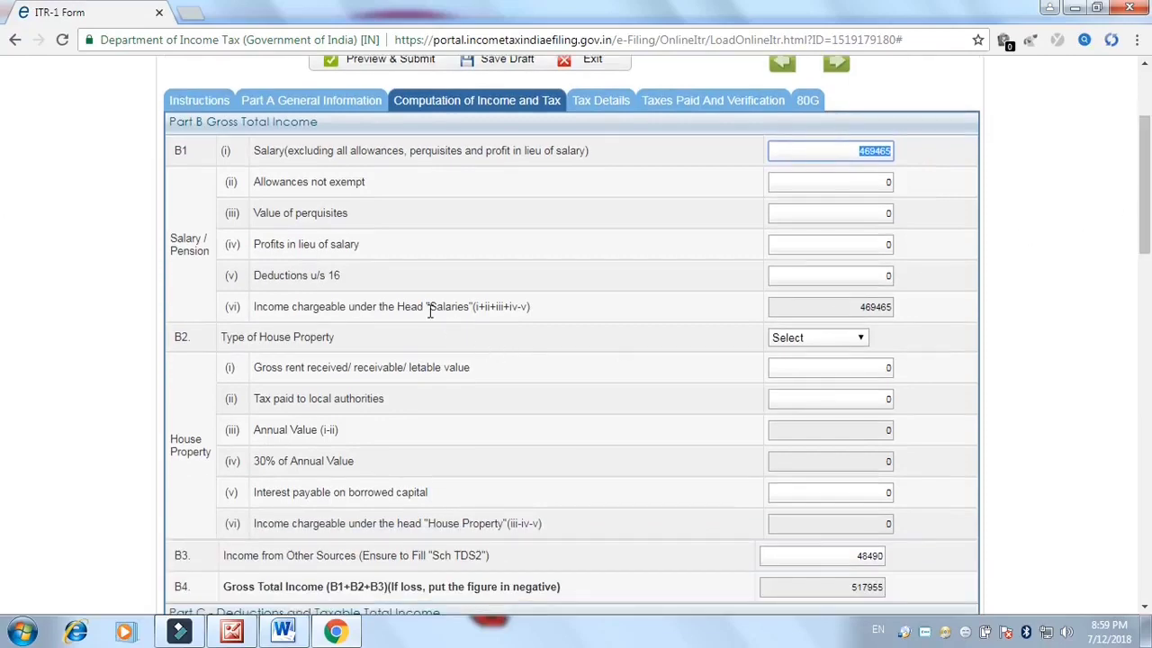
{"action": "left_click", "coordinate": [711, 315]}
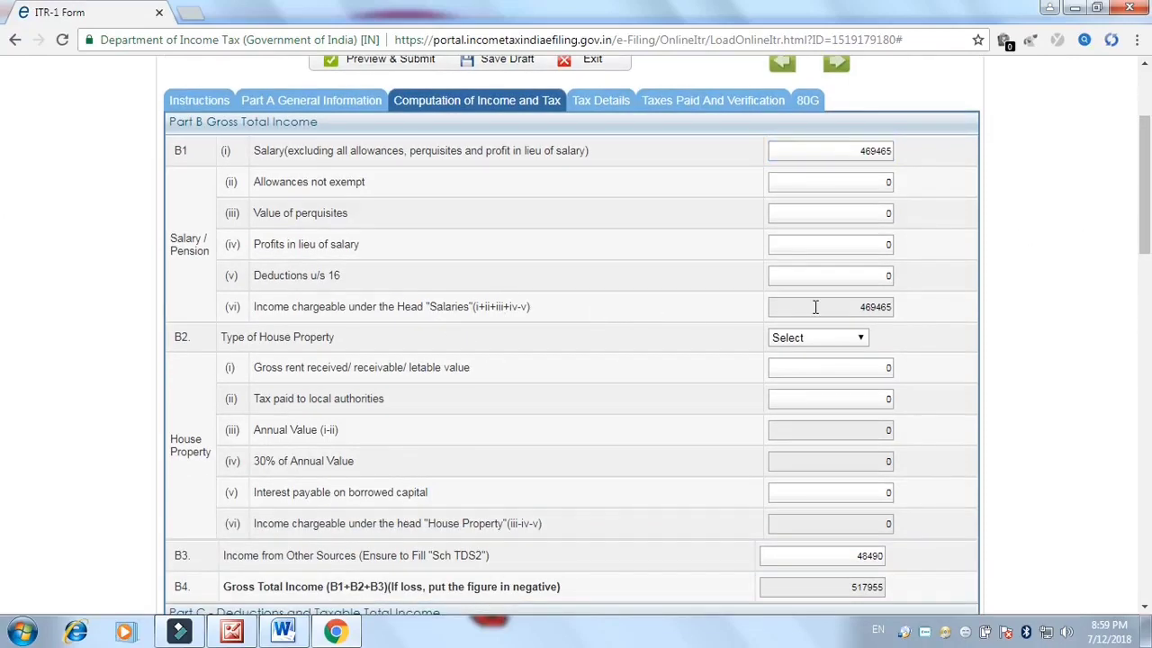
{"action": "left_click", "coordinate": [838, 189]}
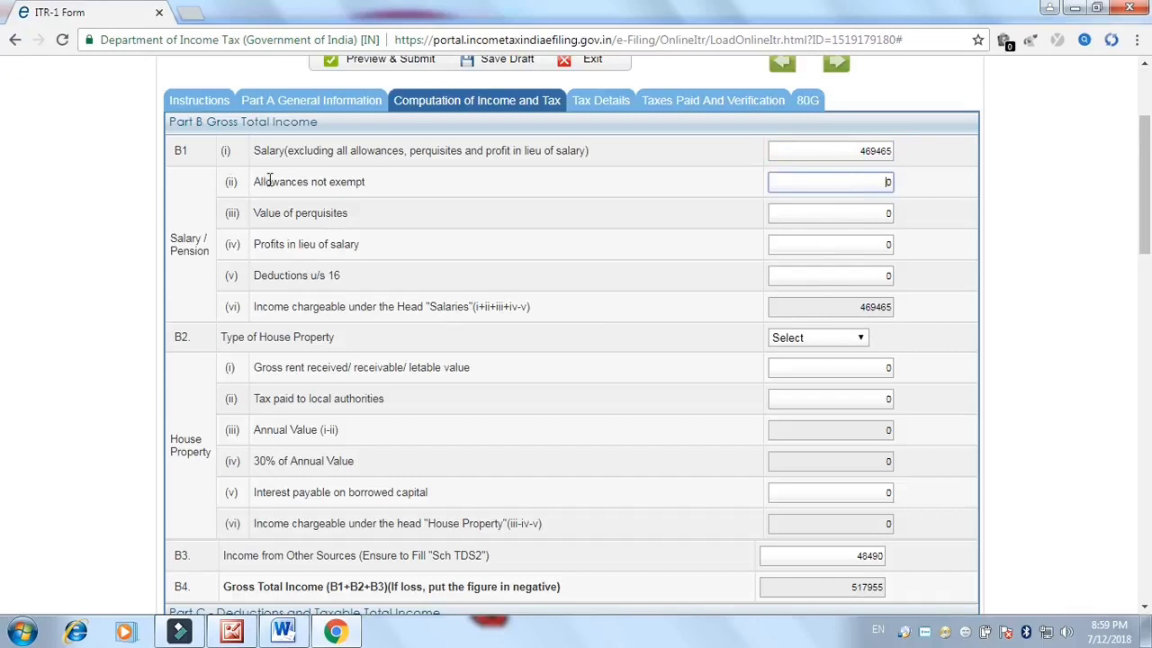
{"action": "left_click", "coordinate": [851, 151]}
{"action": "double_click", "coordinate": [864, 151]}
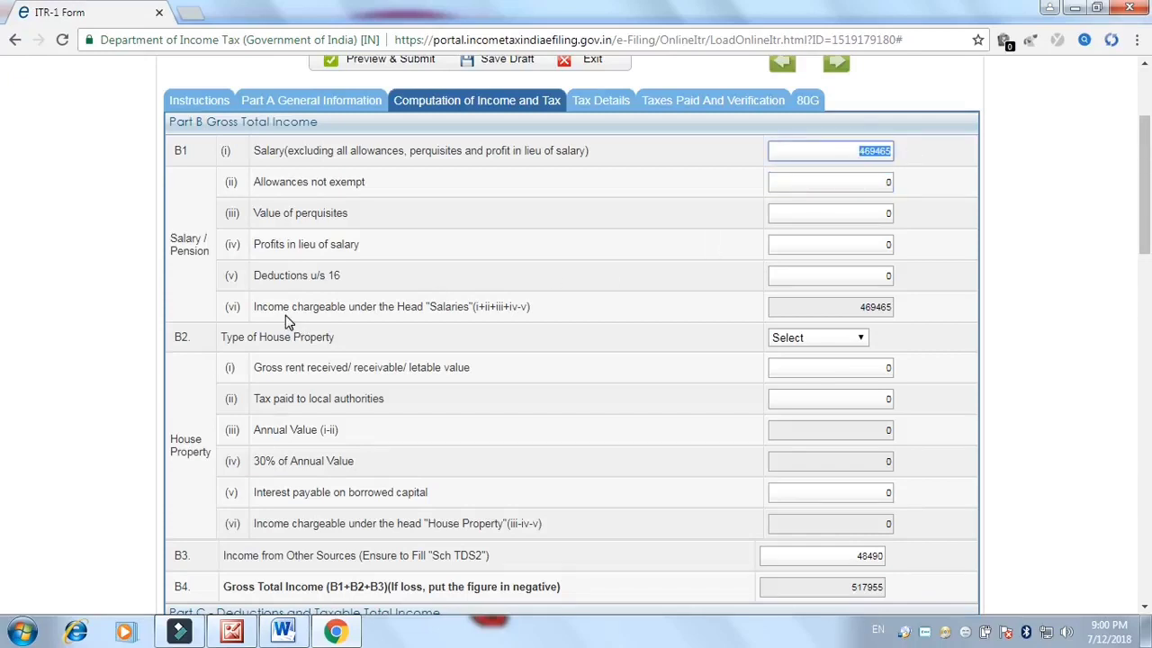
{"action": "left_click", "coordinate": [857, 298]}
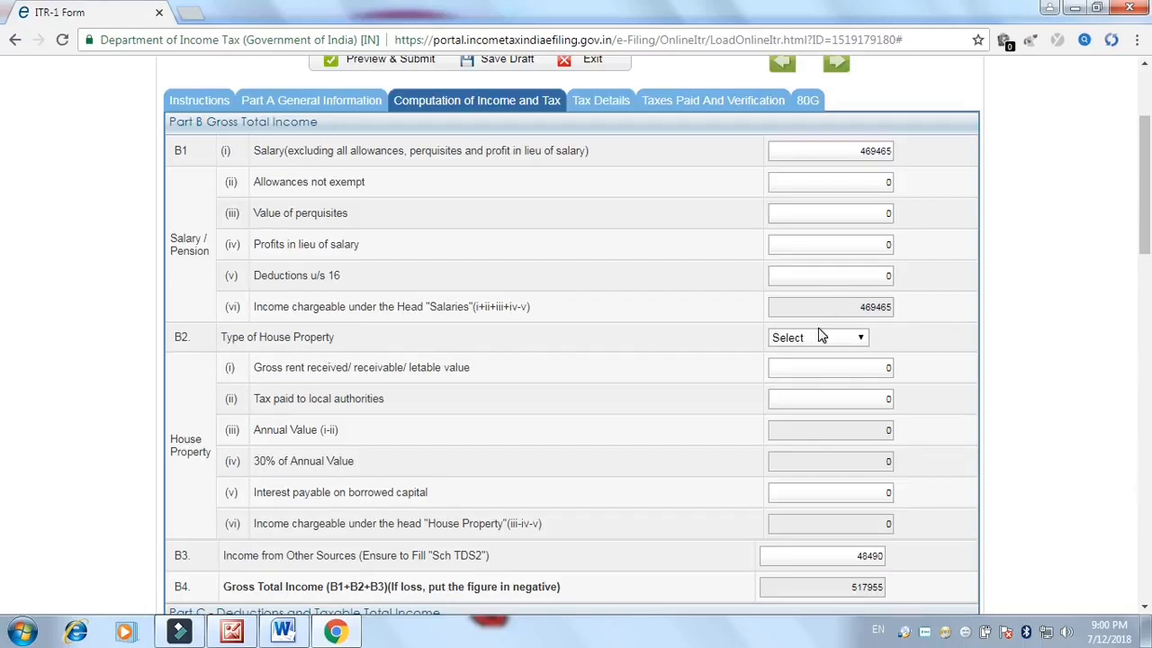
{"action": "left_click", "coordinate": [820, 338]}
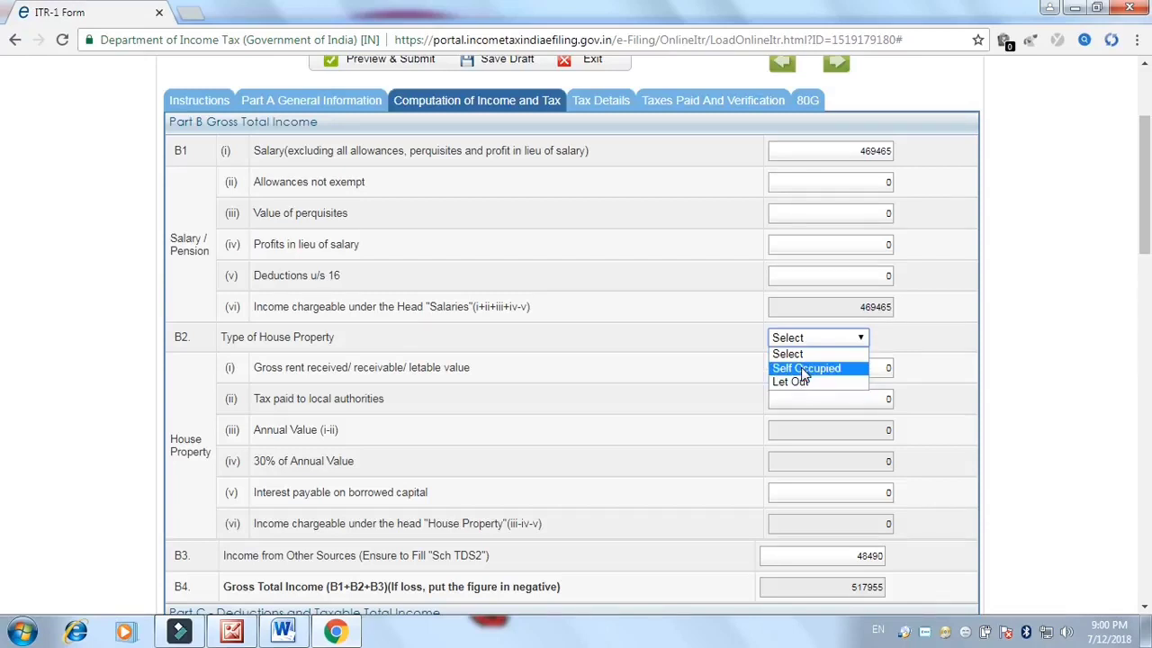
{"action": "left_click", "coordinate": [808, 355]}
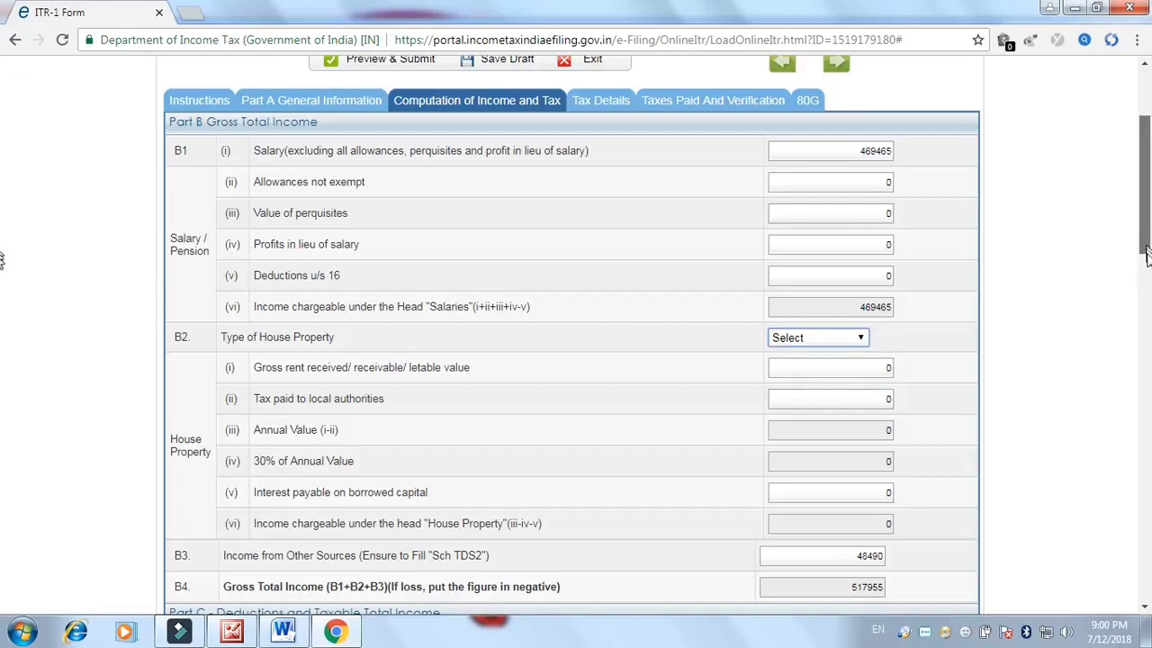
{"action": "left_click_drag", "start_coordinate": [1147, 243], "coordinate": [1146, 277]}
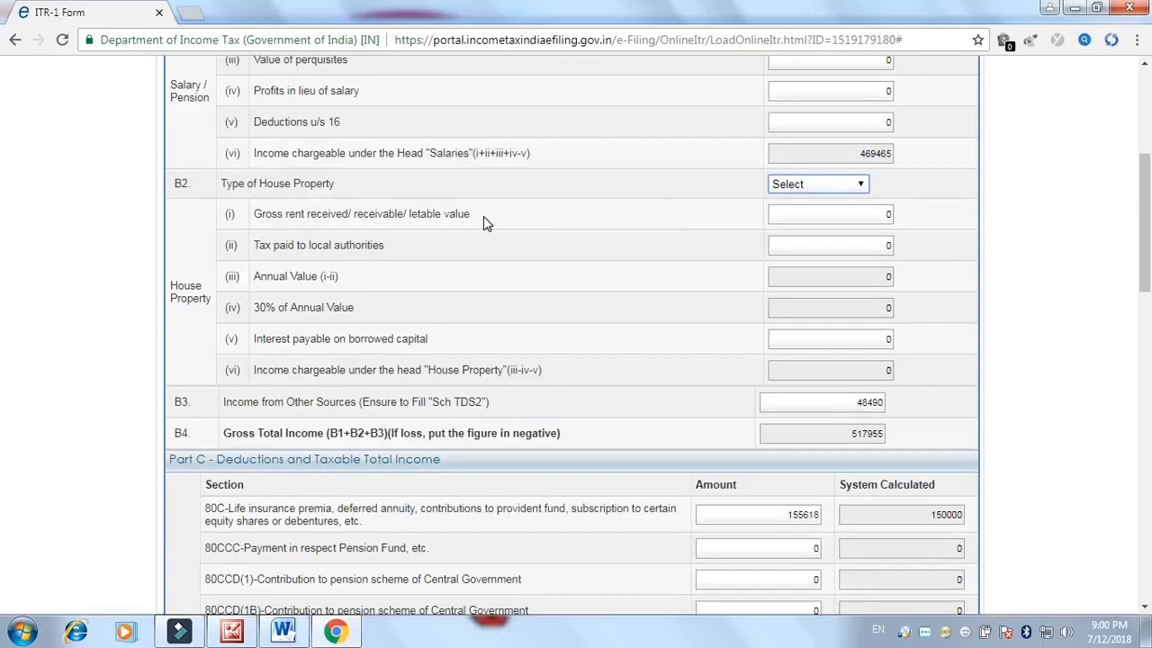
Keep house property gross rent and local taxes at 0, then open Taxes Paid and Verification showing the 8060 refund
{"action": "left_click", "coordinate": [816, 187]}
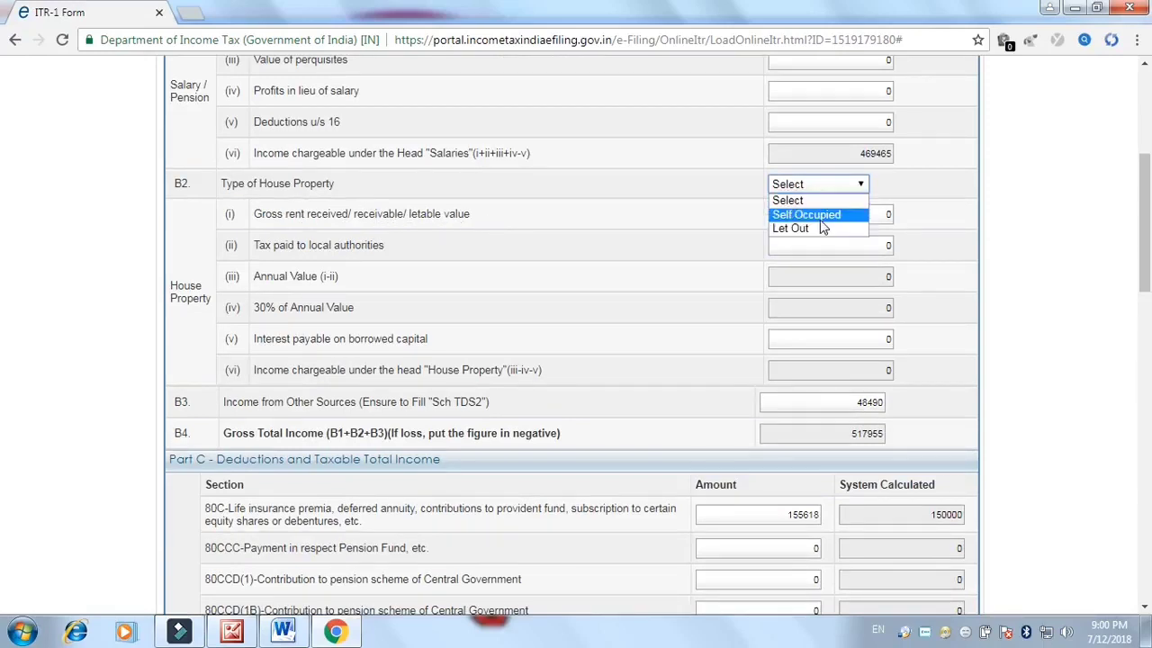
{"action": "left_click", "coordinate": [436, 229]}
{"action": "left_click", "coordinate": [852, 223]}
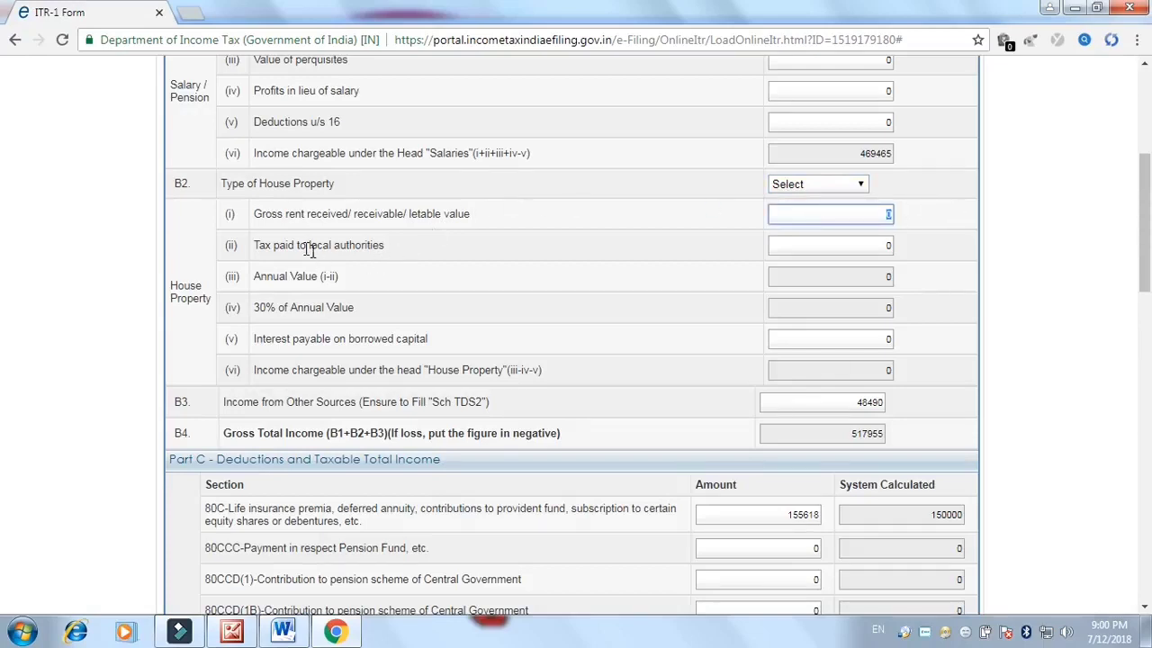
{"action": "left_click", "coordinate": [342, 243]}
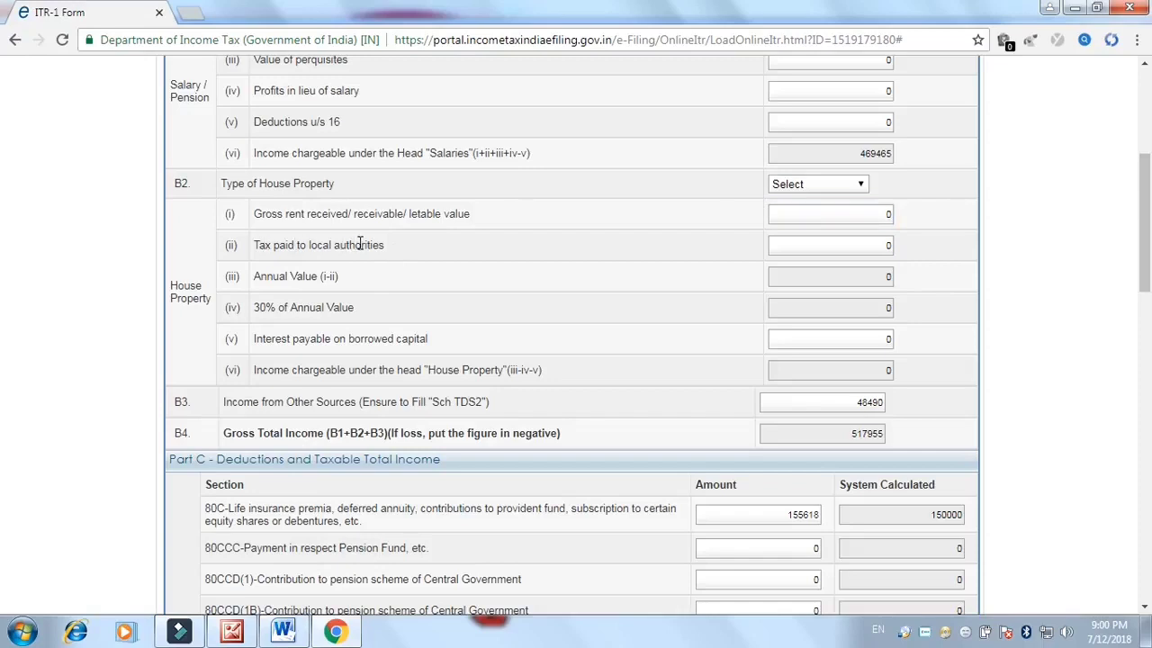
{"action": "left_click", "coordinate": [802, 243]}
{"action": "left_click", "coordinate": [278, 369]}
{"action": "left_click_drag", "start_coordinate": [1145, 189], "coordinate": [1147, 104]}
{"action": "left_click", "coordinate": [674, 291]}
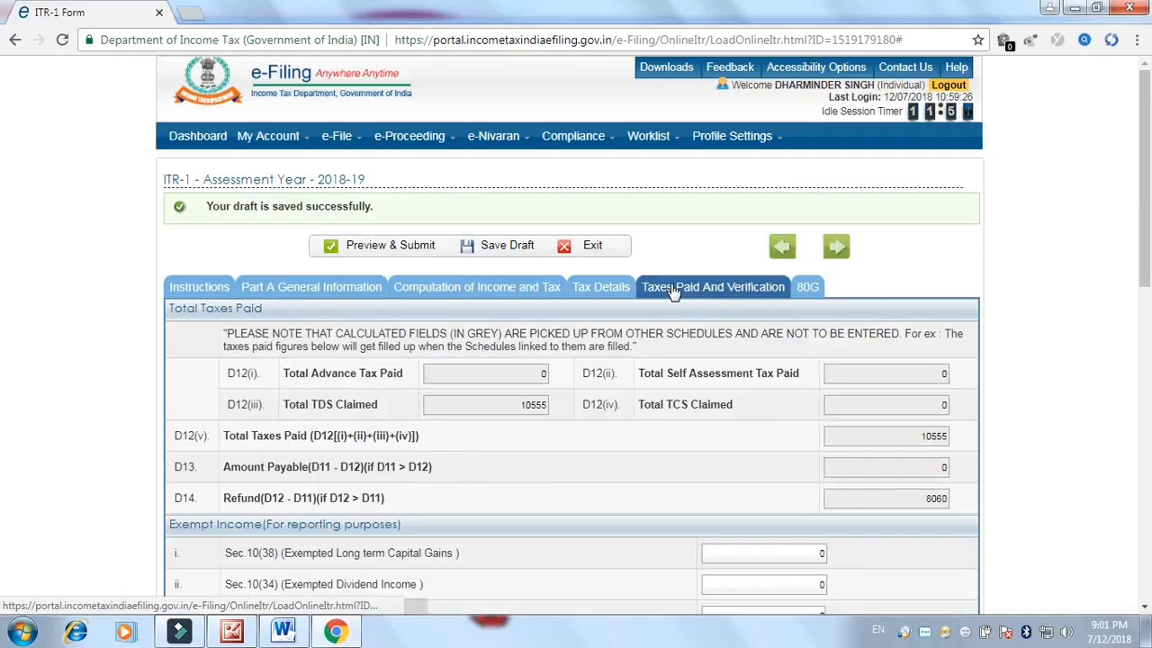
Check the Sch-TDS 2 entry (amount 48490, tax deducted 4868), then return to Computation of Income and Tax
{"action": "left_click", "coordinate": [604, 289]}
{"action": "scroll", "coordinate": [270, 289], "scroll_direction": "down", "scroll_amount": 2}
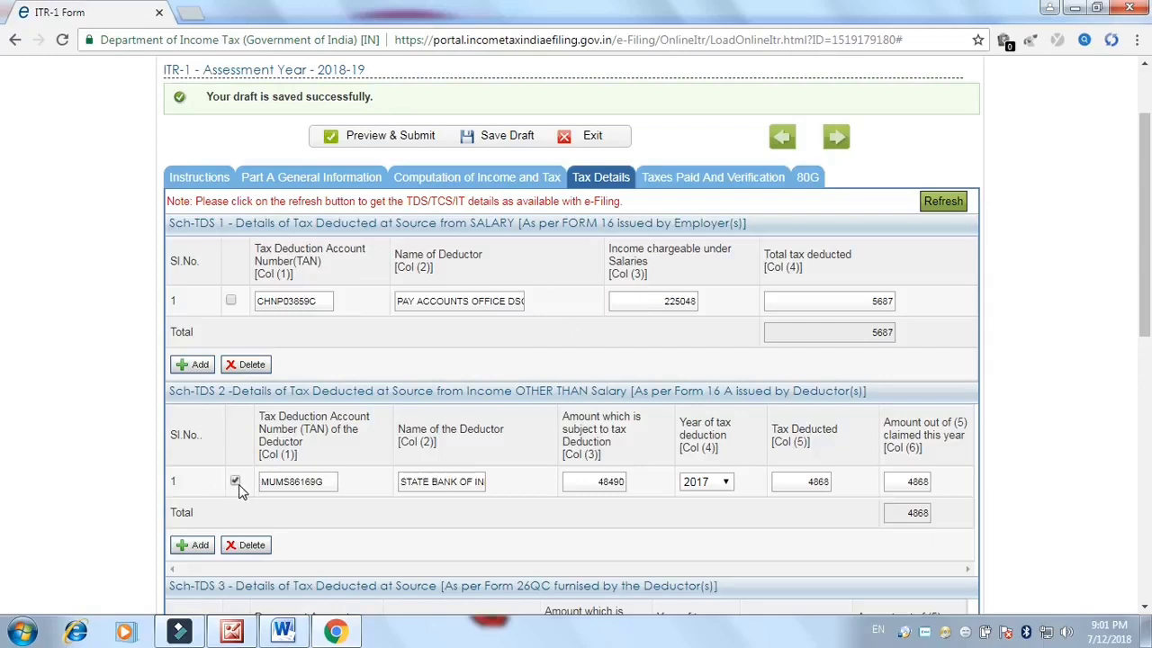
{"action": "left_click_drag", "start_coordinate": [594, 484], "coordinate": [623, 484]}
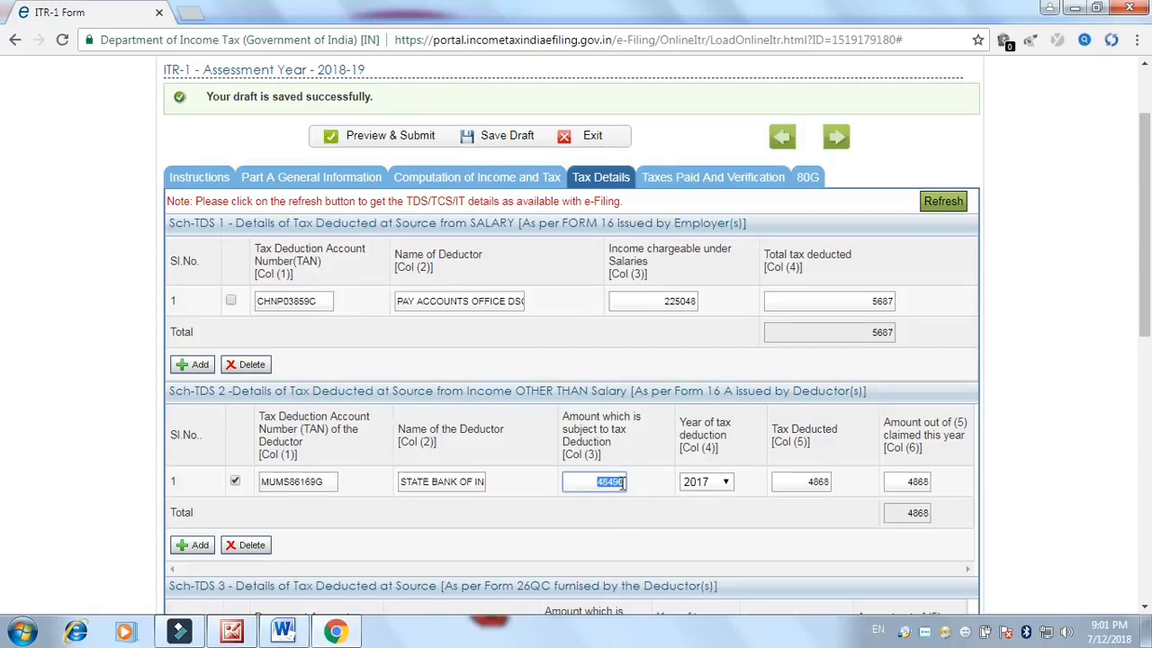
{"action": "left_click_drag", "start_coordinate": [808, 478], "coordinate": [852, 490]}
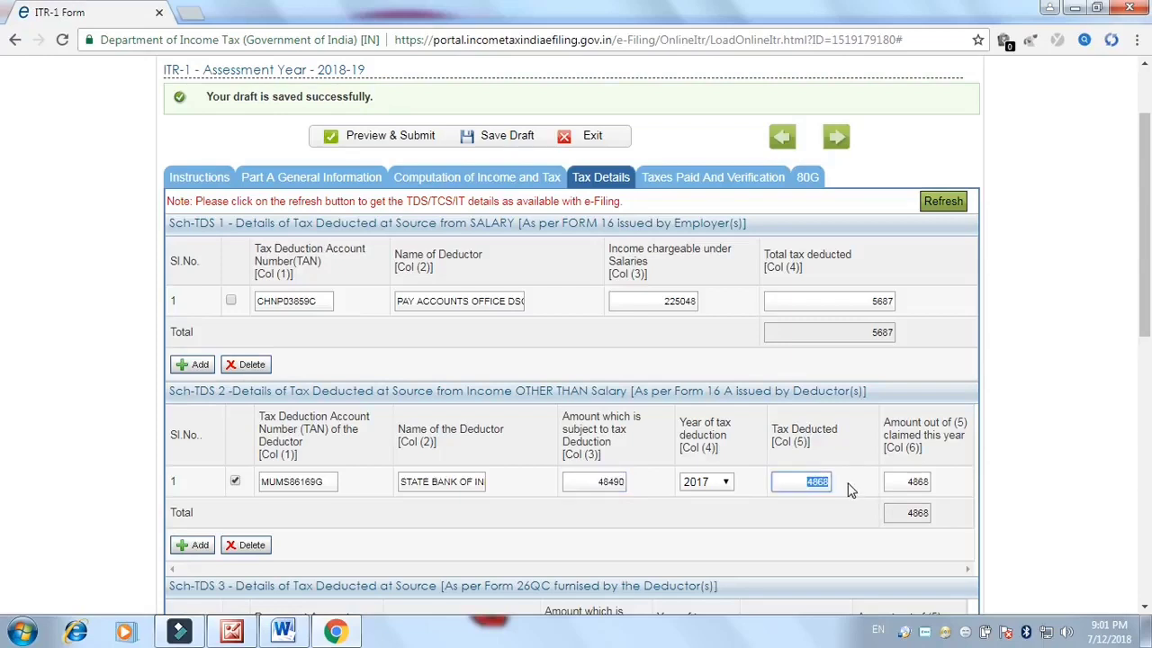
{"action": "left_click", "coordinate": [171, 391]}
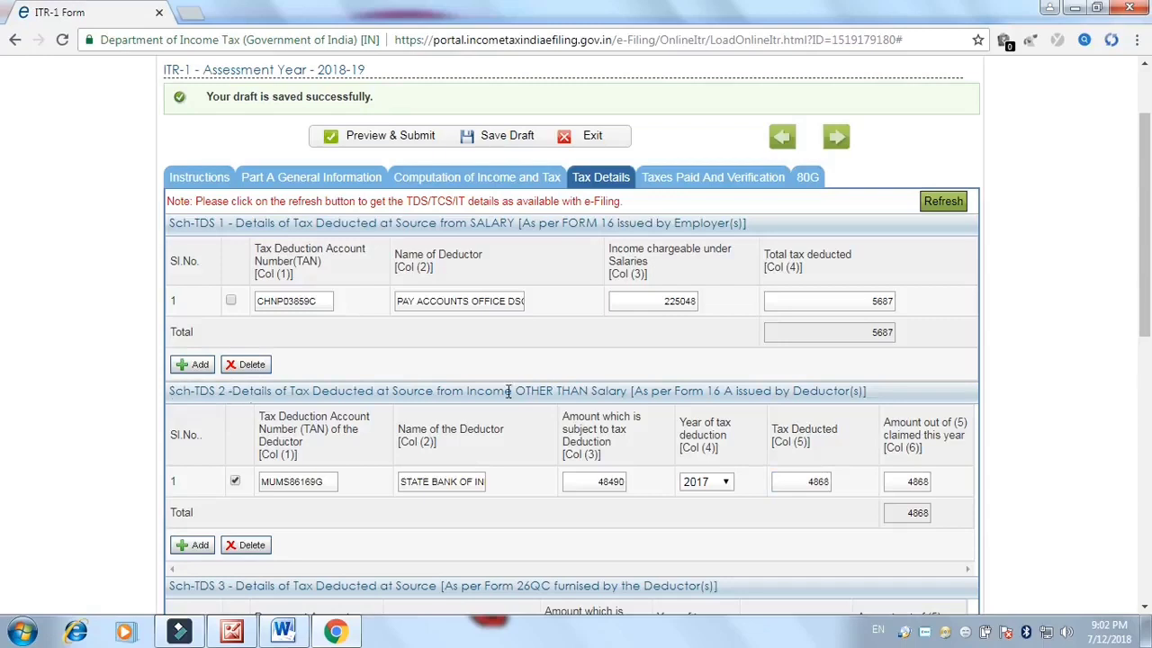
{"action": "scroll", "coordinate": [516, 225], "scroll_direction": "up", "scroll_amount": 1}
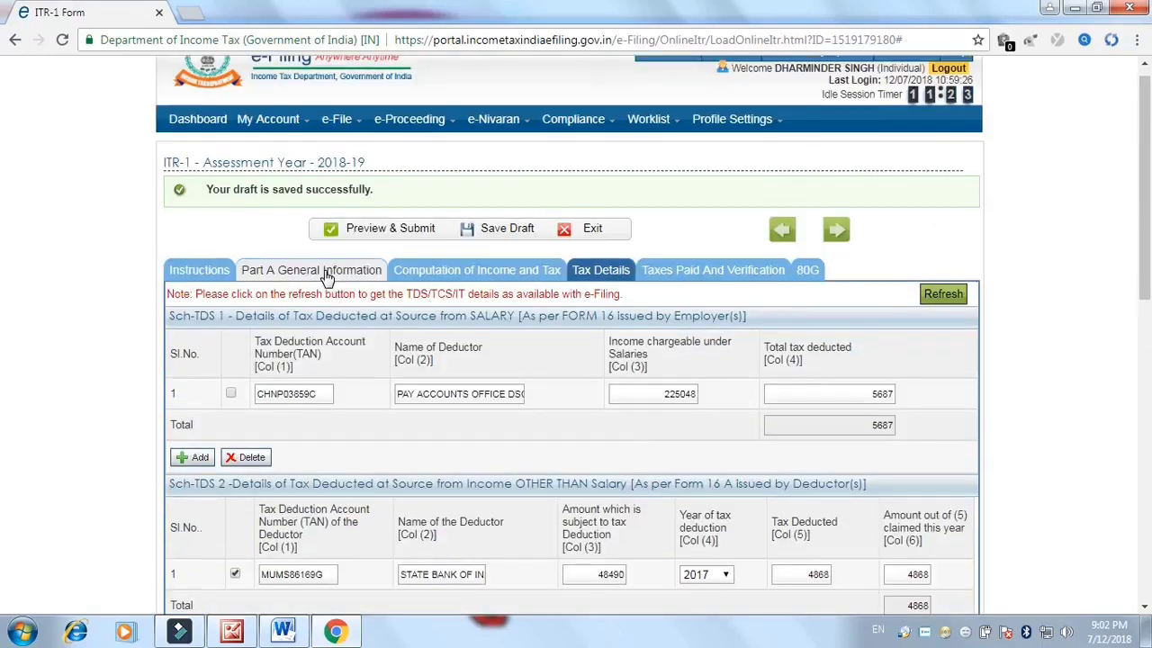
{"action": "left_click", "coordinate": [493, 269]}
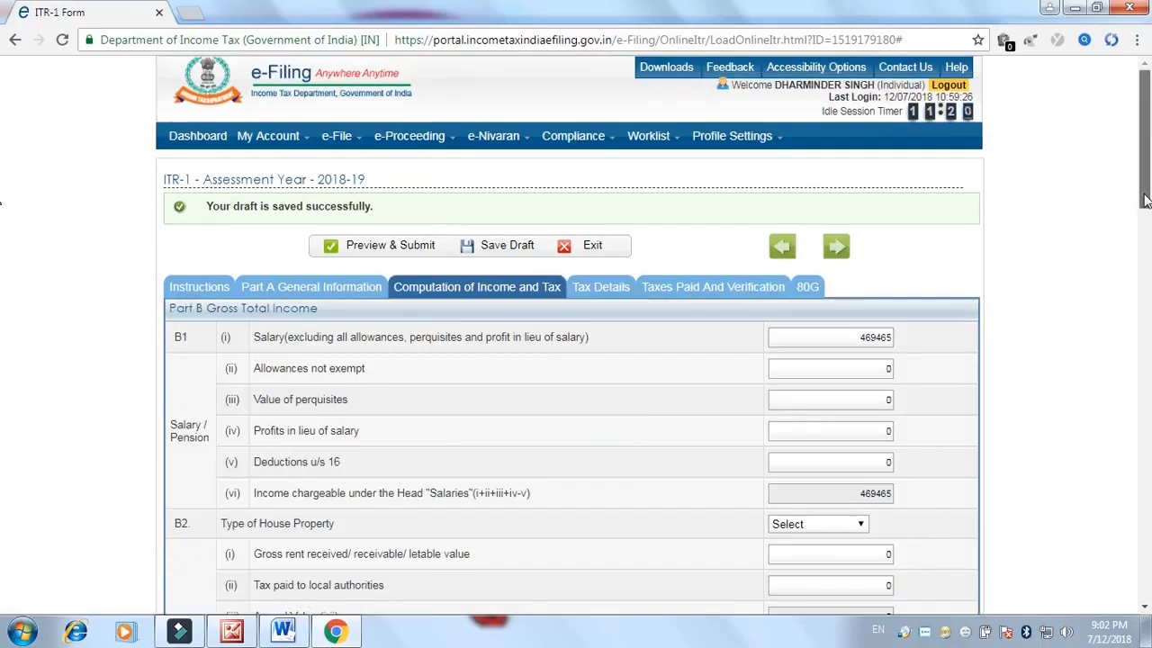
{"action": "left_click", "coordinate": [1147, 225]}
{"action": "left_click", "coordinate": [824, 262]}
{"action": "left_click_drag", "start_coordinate": [825, 262], "coordinate": [895, 272]}
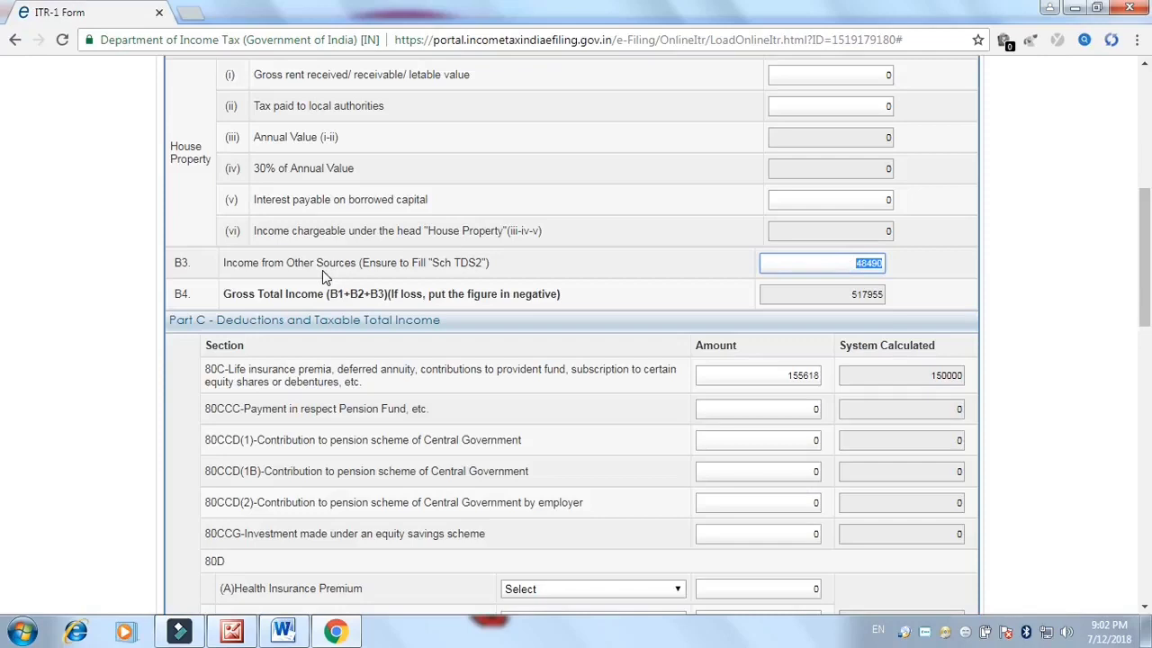
{"action": "left_click", "coordinate": [827, 264]}
{"action": "left_click_drag", "start_coordinate": [842, 300], "coordinate": [913, 298]}
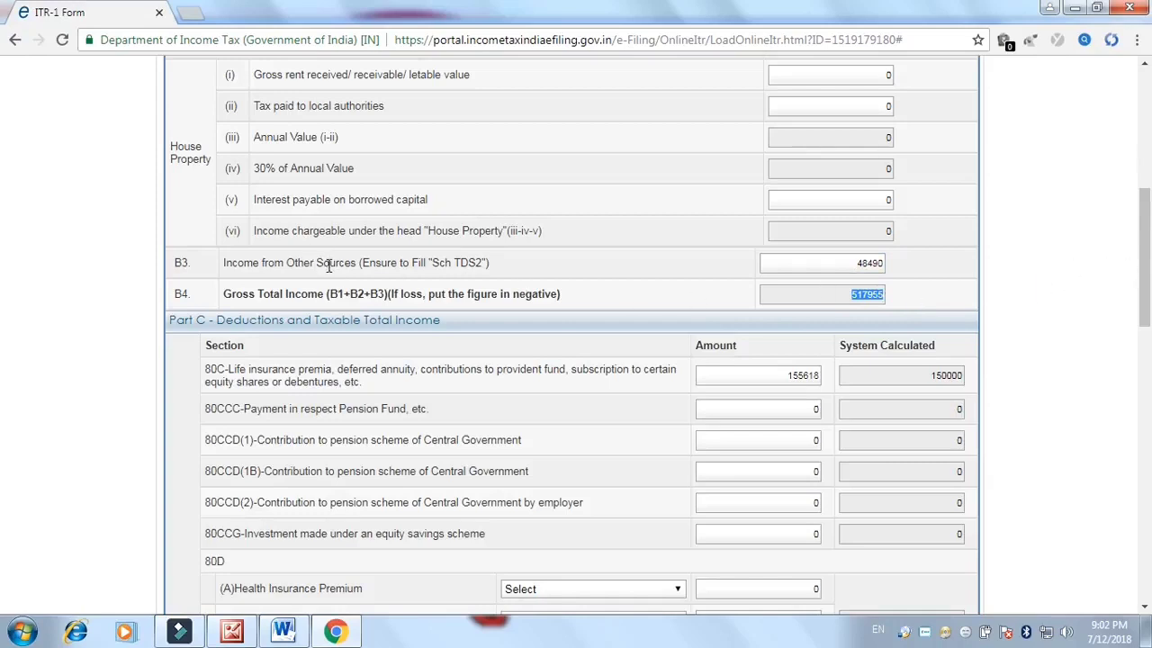
{"action": "left_click_drag", "start_coordinate": [810, 263], "coordinate": [900, 270]}
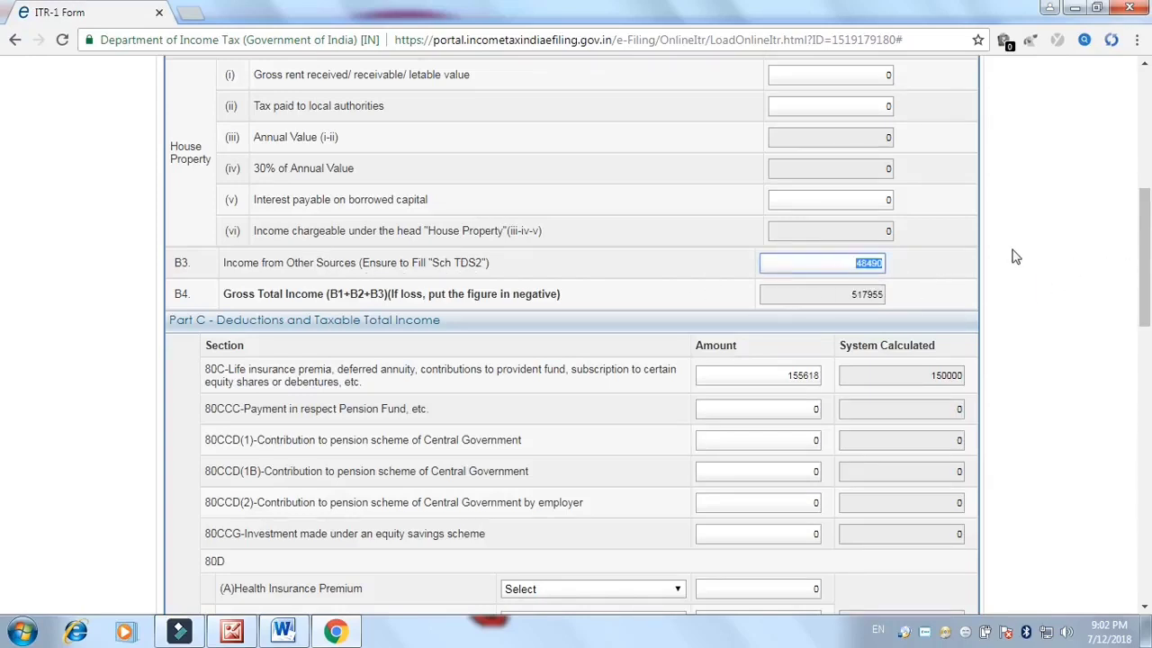
{"action": "scroll", "coordinate": [1149, 257], "scroll_direction": "down", "scroll_amount": 2}
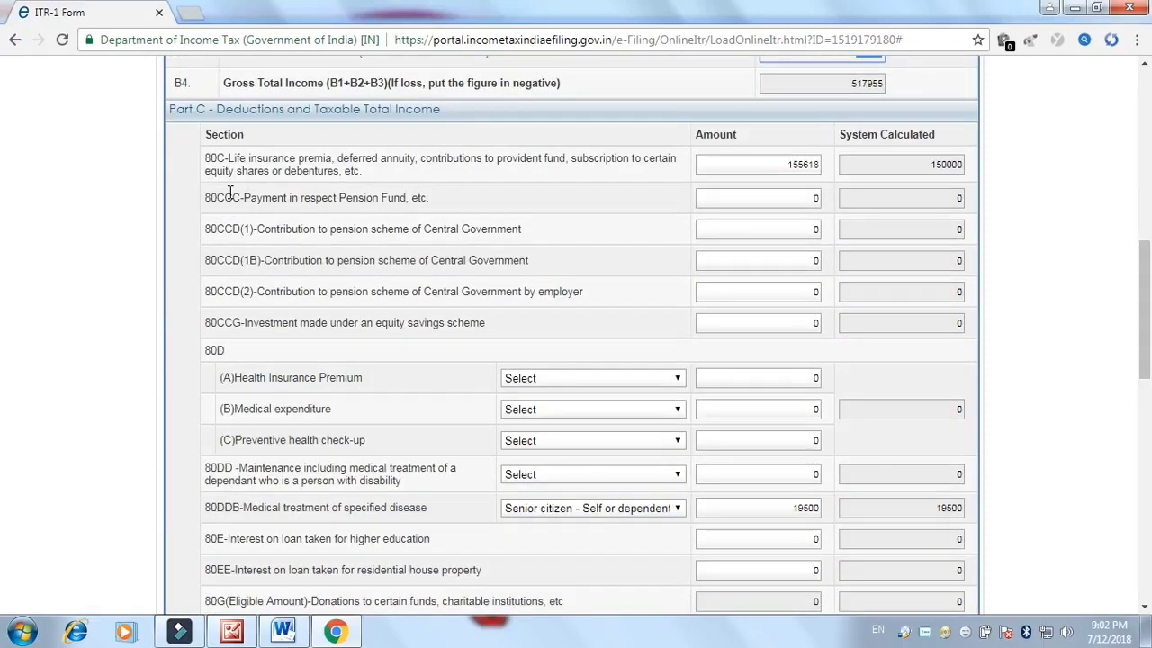
Verify the 80C deduction amount of 155618 against the Form 16 photo
{"action": "left_click", "coordinate": [315, 168]}
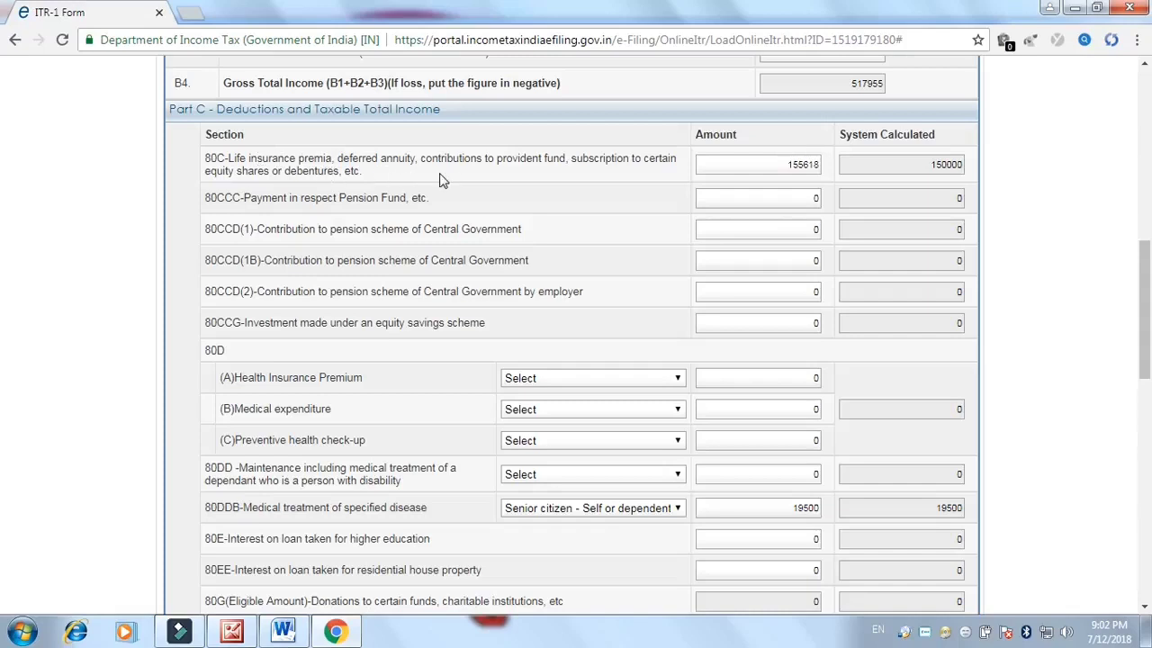
{"action": "left_click", "coordinate": [785, 164]}
{"action": "left_click_drag", "start_coordinate": [786, 163], "coordinate": [833, 169]}
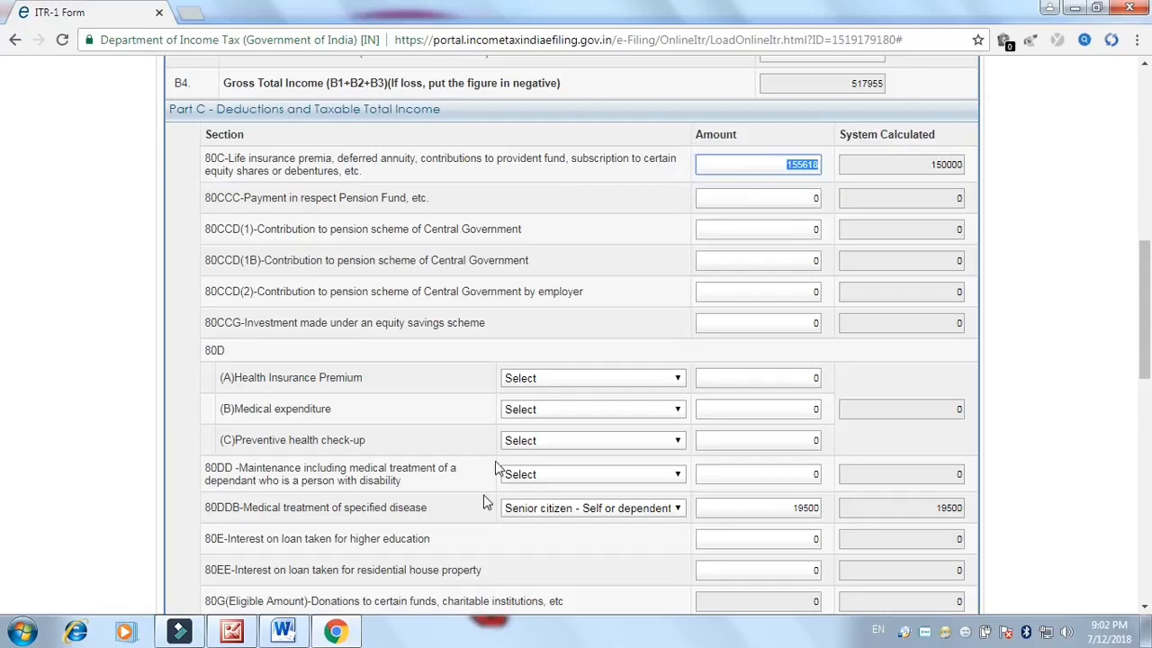
{"action": "left_click", "coordinate": [236, 632]}
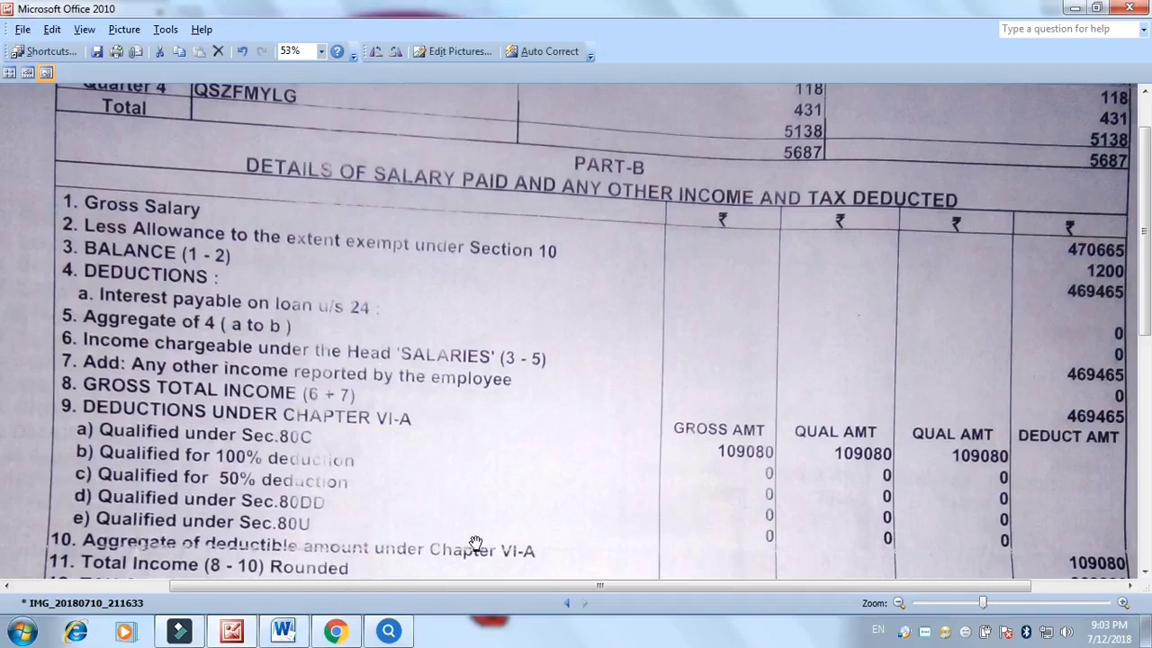
{"action": "left_click", "coordinate": [334, 630]}
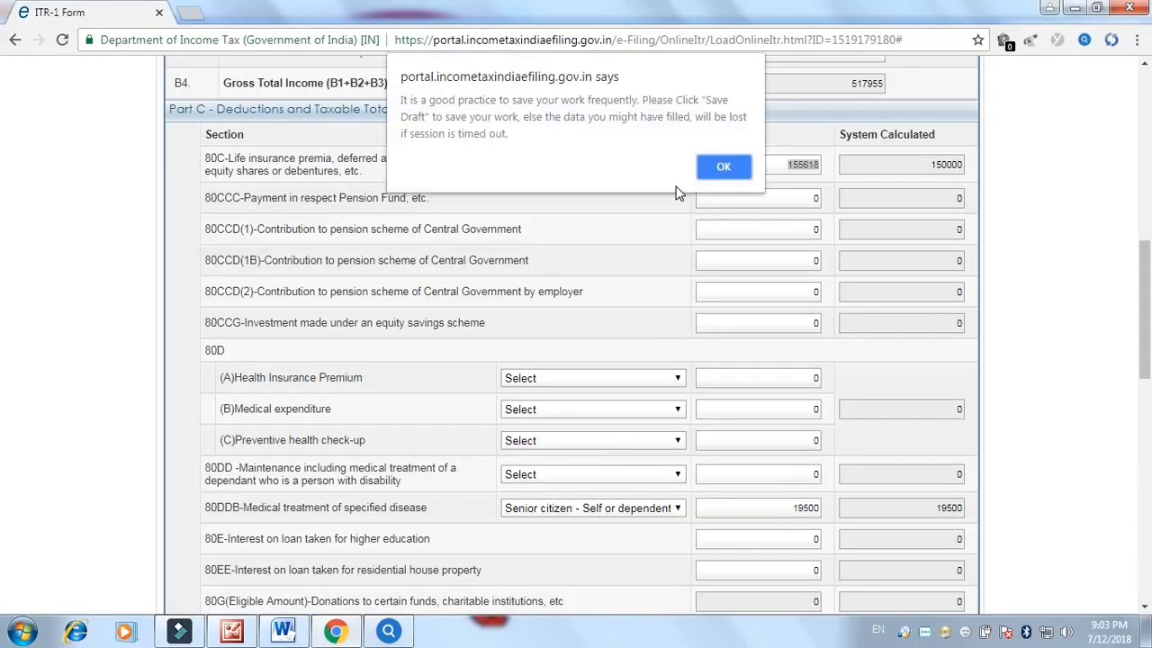
Save the return as a draft and scroll back to the Part C deductions table
{"action": "left_click", "coordinate": [724, 167]}
{"action": "left_click_drag", "start_coordinate": [1147, 304], "coordinate": [1148, 126]}
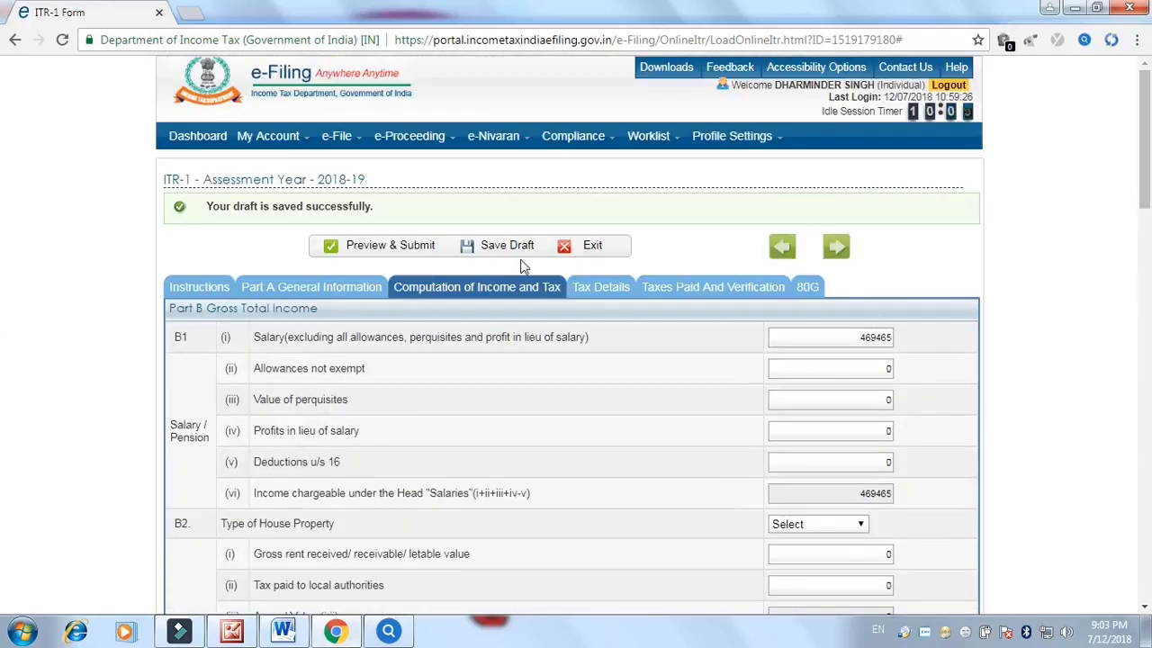
{"action": "left_click", "coordinate": [492, 248]}
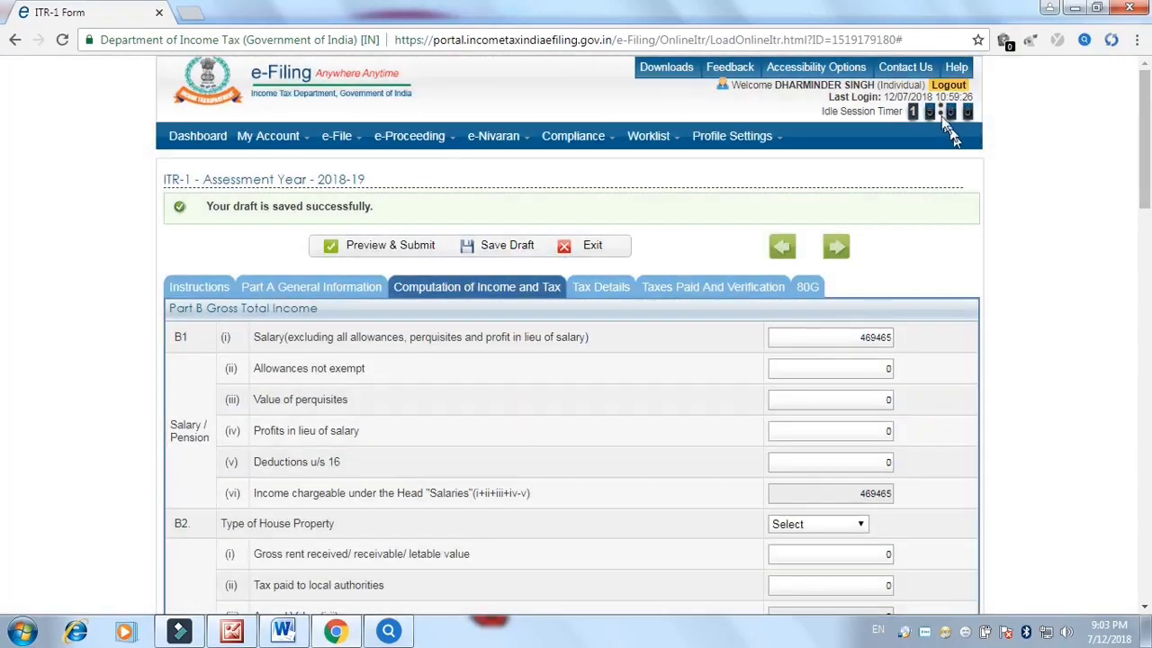
{"action": "left_click_drag", "start_coordinate": [1147, 111], "coordinate": [1147, 304]}
{"action": "scroll", "coordinate": [920, 226], "scroll_direction": "up", "scroll_amount": 1}
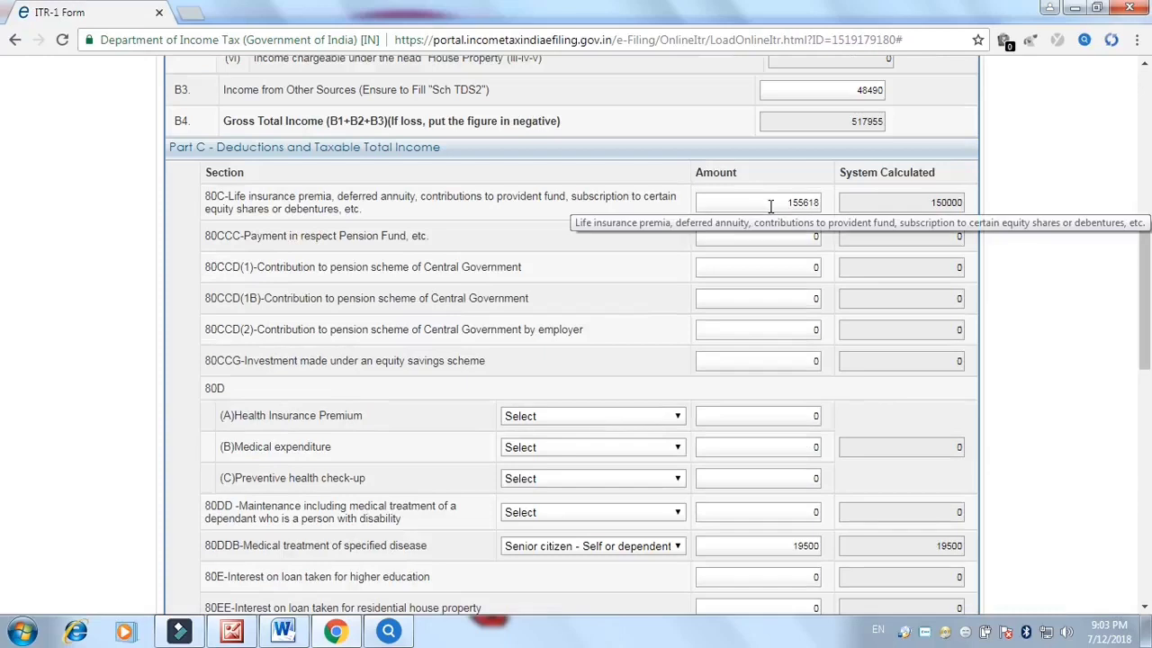
{"action": "left_click", "coordinate": [763, 199]}
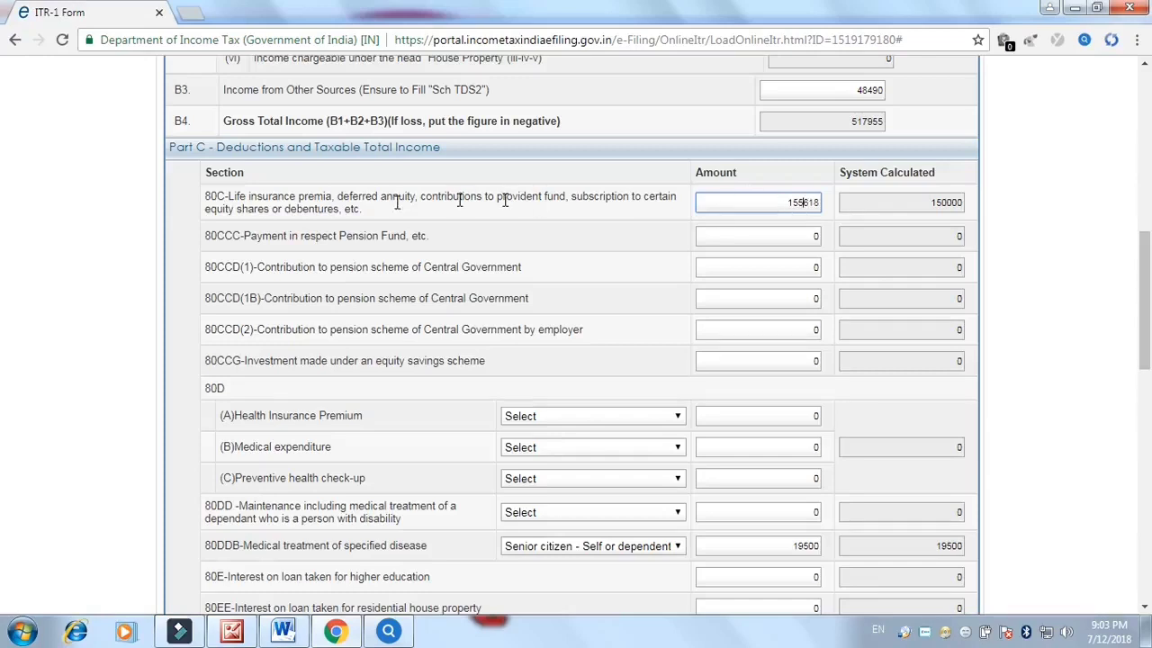
{"action": "left_click", "coordinate": [803, 202]}
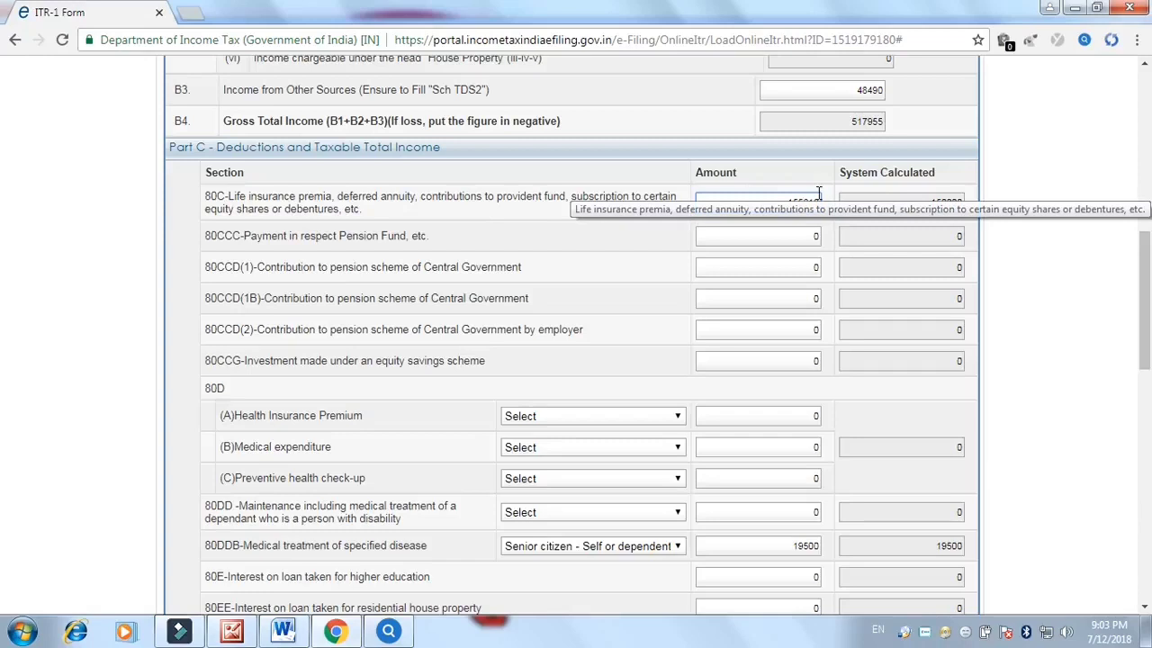
{"action": "left_click_drag", "start_coordinate": [922, 199], "coordinate": [1003, 207]}
{"action": "left_click_drag", "start_coordinate": [1146, 262], "coordinate": [1149, 302]}
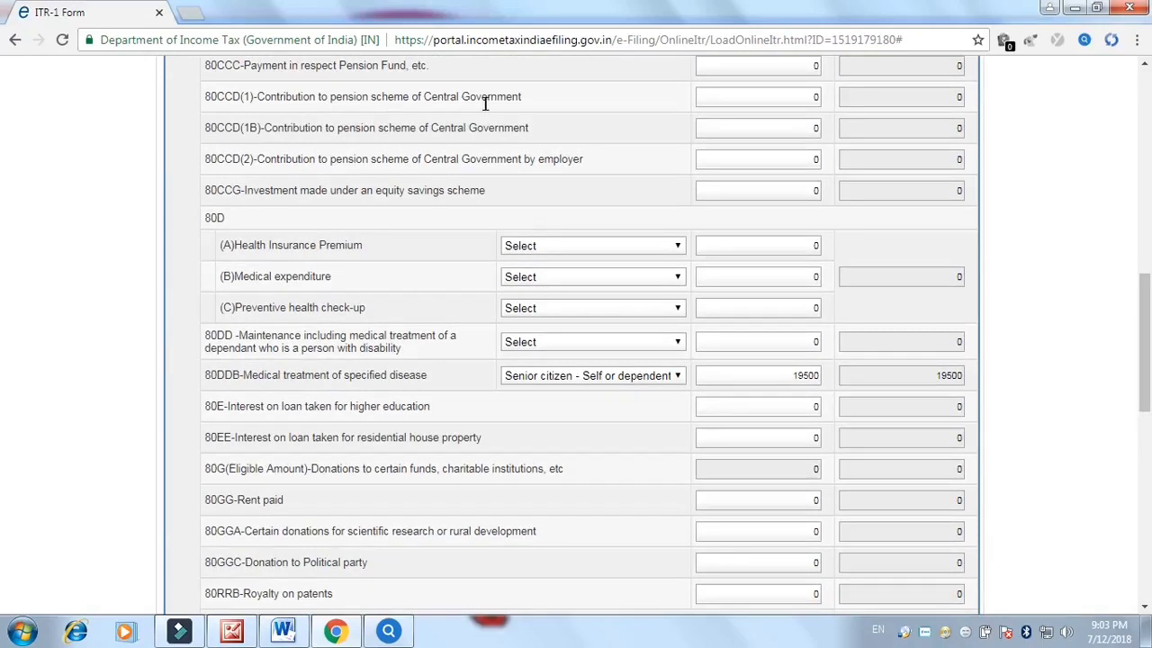
{"action": "left_click", "coordinate": [804, 96]}
{"action": "left_click", "coordinate": [261, 158]}
{"action": "left_click", "coordinate": [543, 377]}
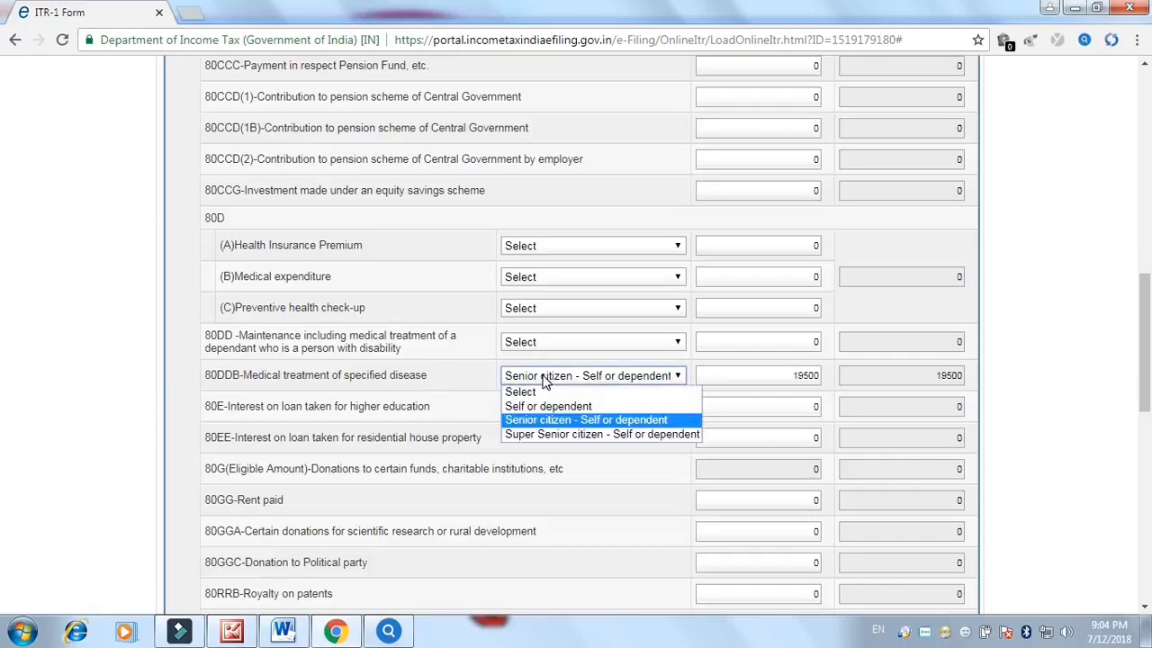
{"action": "left_click", "coordinate": [579, 425]}
{"action": "left_click_drag", "start_coordinate": [733, 379], "coordinate": [832, 379]}
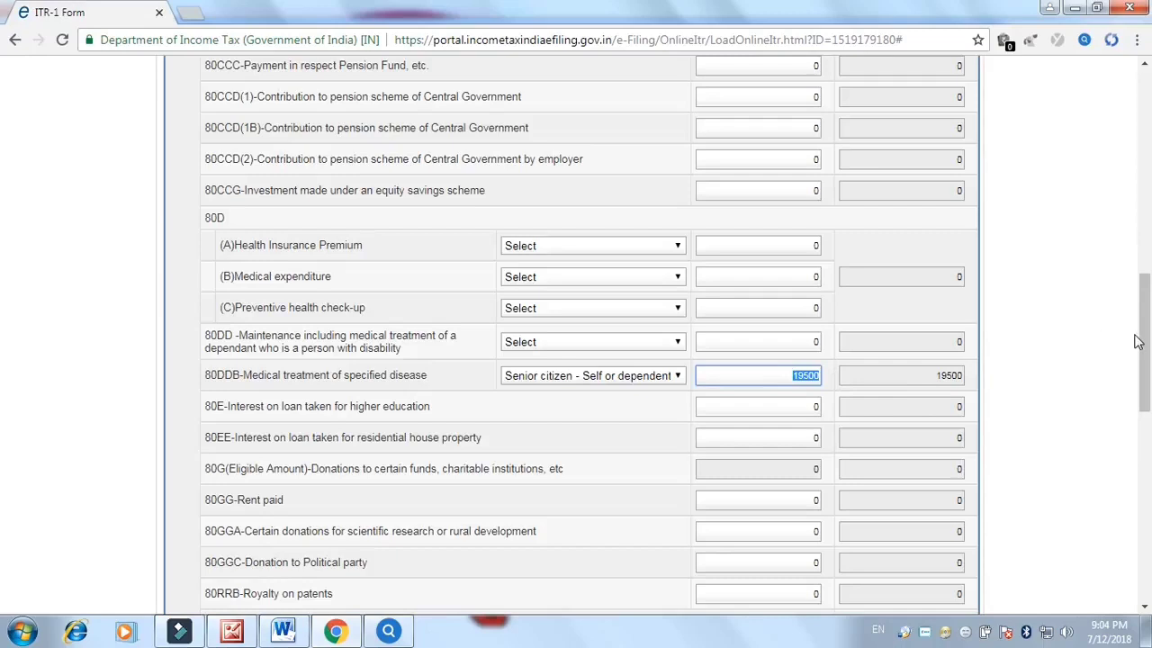
{"action": "left_click_drag", "start_coordinate": [1146, 342], "coordinate": [690, 427]}
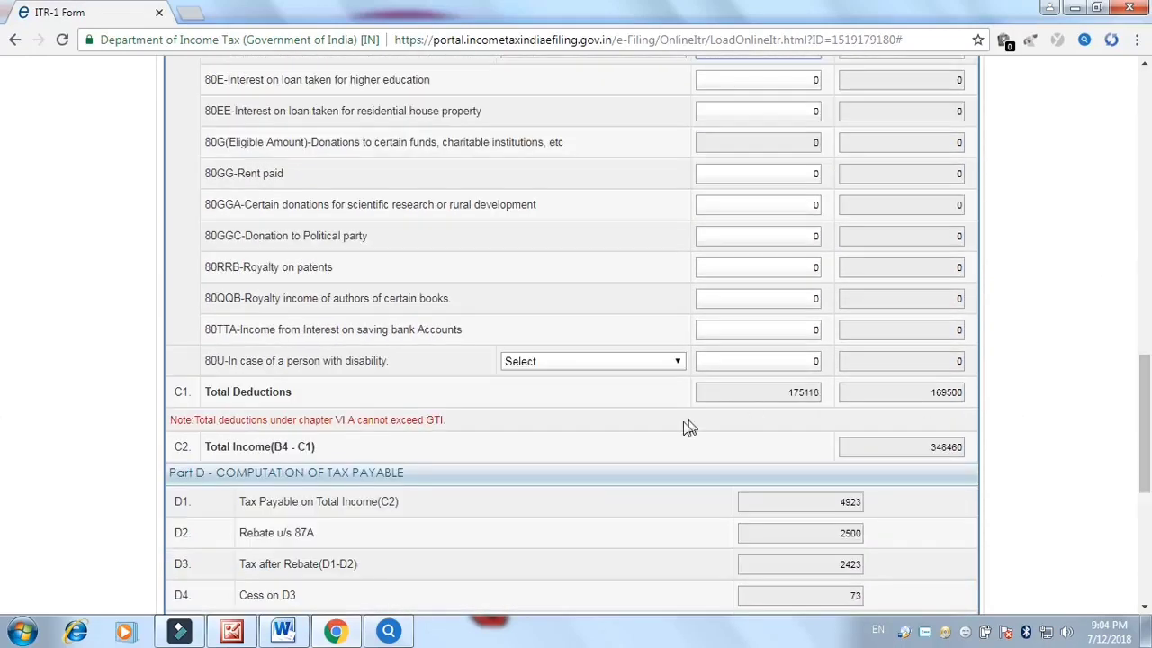
Compare Total Deductions 175118 with the system-calculated 169500, then clear the 80DDB amount
{"action": "left_click_drag", "start_coordinate": [783, 395], "coordinate": [893, 397]}
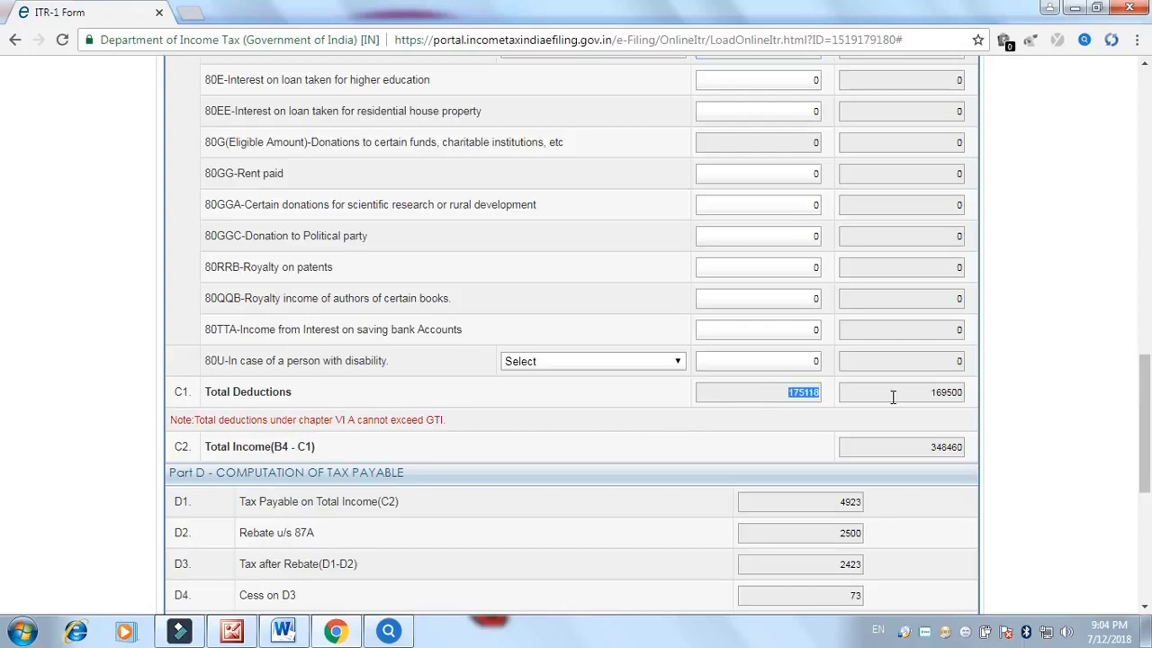
{"action": "left_click", "coordinate": [898, 396]}
{"action": "double_click", "coordinate": [952, 393]}
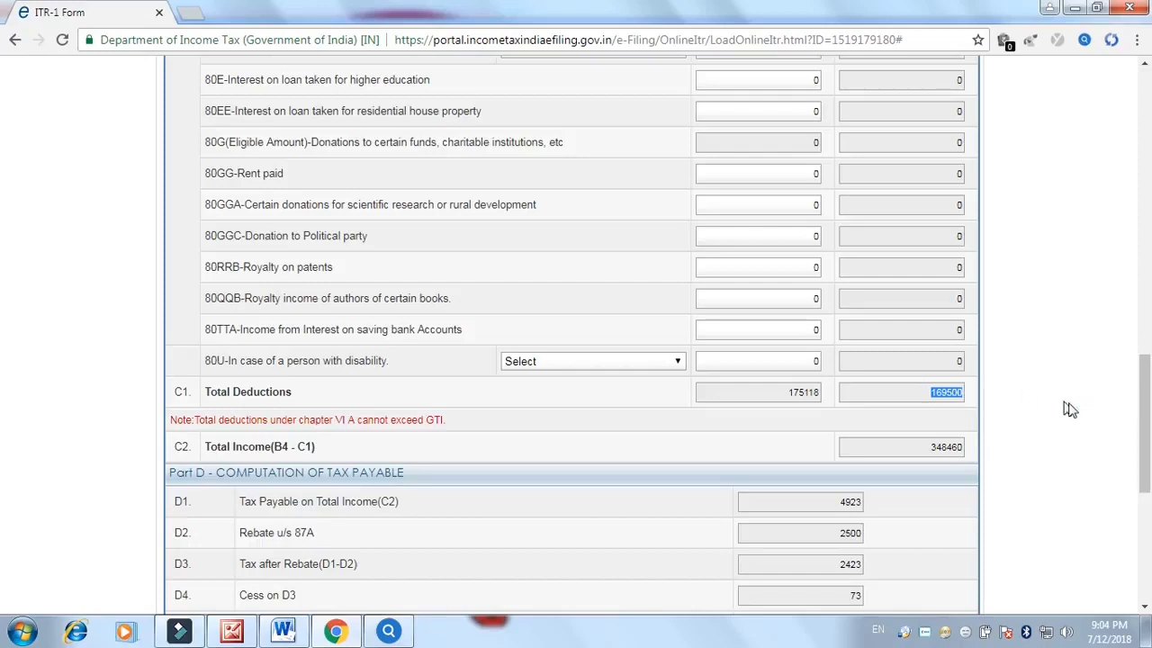
{"action": "left_click_drag", "start_coordinate": [1149, 417], "coordinate": [1149, 386]}
{"action": "double_click", "coordinate": [804, 171]}
{"action": "key", "text": "BackSpace"}
{"action": "left_click", "coordinate": [933, 514]}
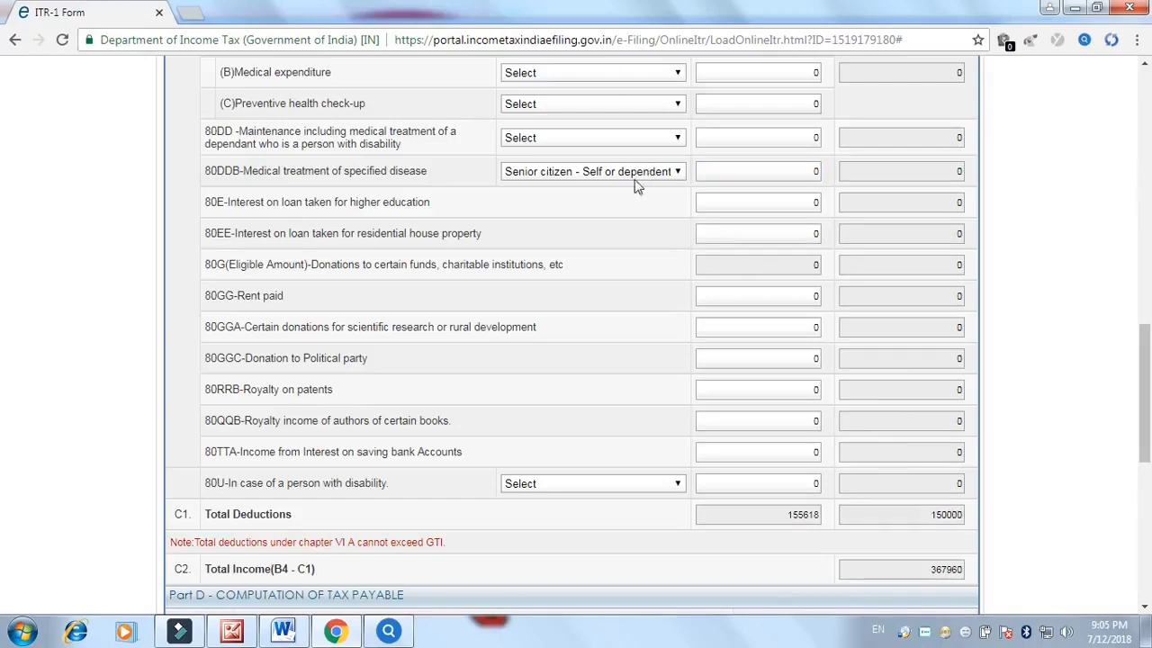
Re-enter 19500 as the 80DDB amount and let the totals recalculate
{"action": "left_click", "coordinate": [756, 171]}
{"action": "type", "text": "195000"}
{"action": "key", "text": "BackSpace"}
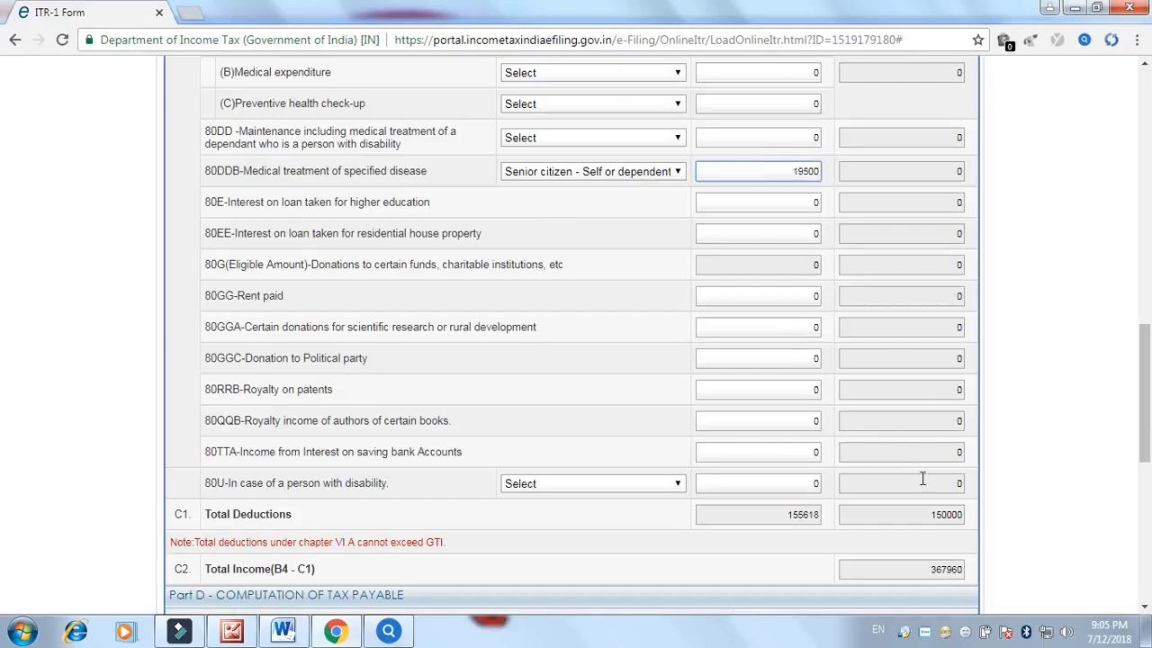
{"action": "left_click", "coordinate": [932, 514]}
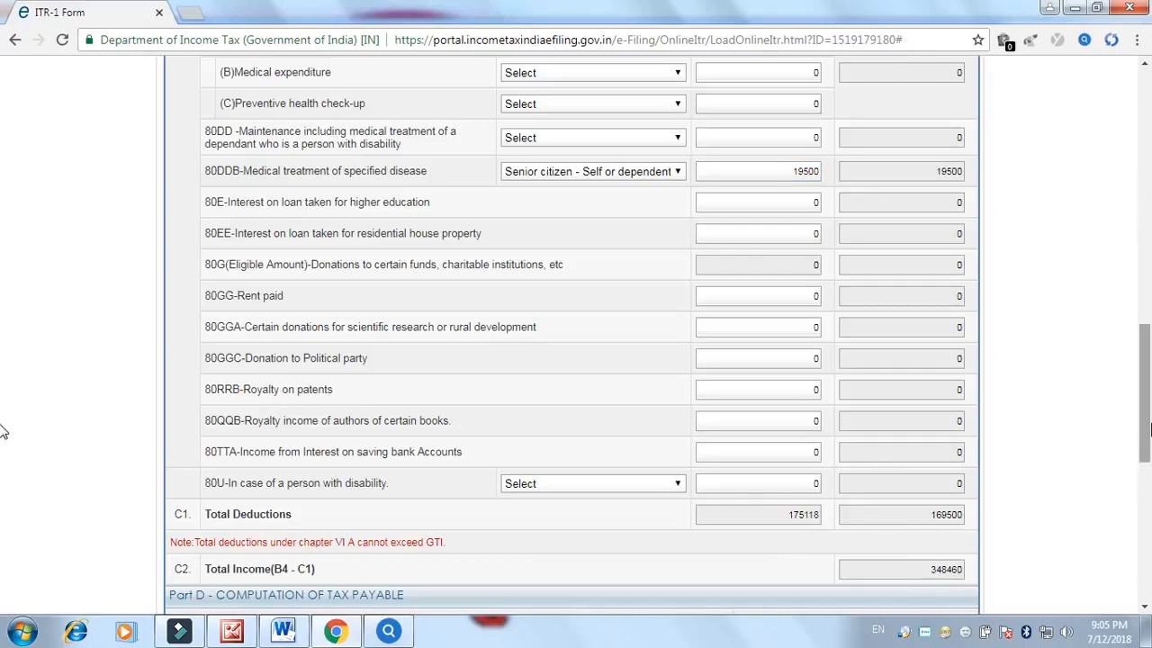
{"action": "scroll", "coordinate": [3, 432], "scroll_direction": "down", "scroll_amount": 3}
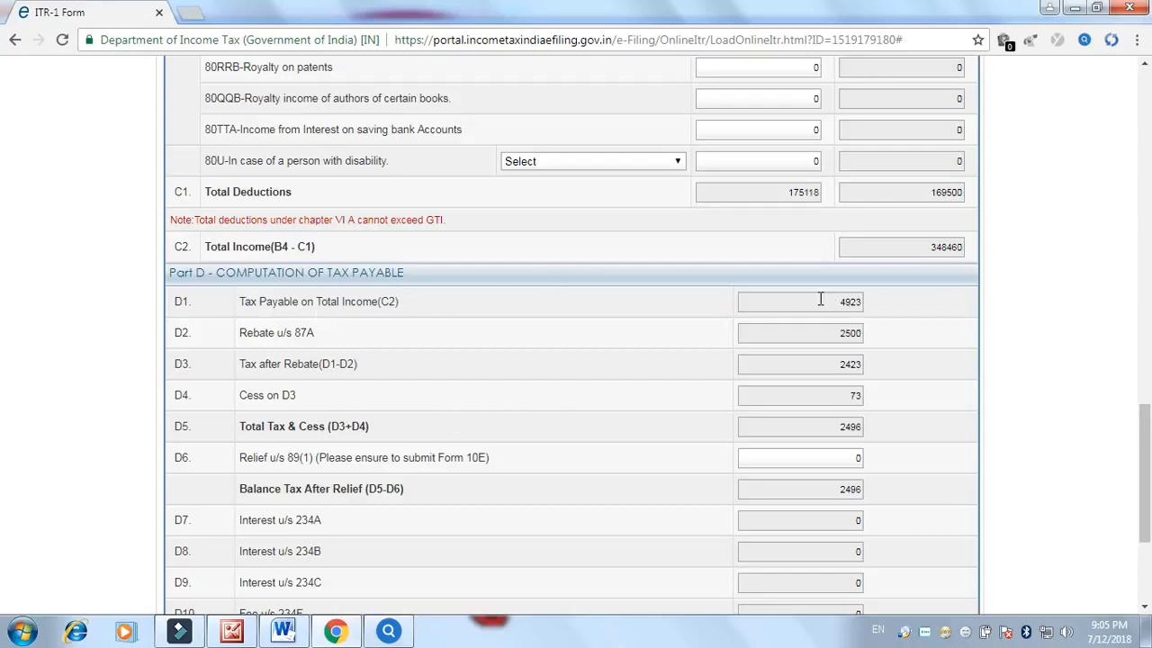
Review Part D: tax payable 4923, 87A rebate 2500, cess 73 and balance tax 2496
{"action": "double_click", "coordinate": [860, 303]}
{"action": "left_click_drag", "start_coordinate": [827, 332], "coordinate": [879, 336]}
{"action": "left_click_drag", "start_coordinate": [841, 364], "coordinate": [886, 372]}
{"action": "left_click_drag", "start_coordinate": [841, 395], "coordinate": [896, 405]}
{"action": "left_click_drag", "start_coordinate": [825, 489], "coordinate": [875, 499]}
{"action": "scroll", "coordinate": [900, 531], "scroll_direction": "down", "scroll_amount": 3}
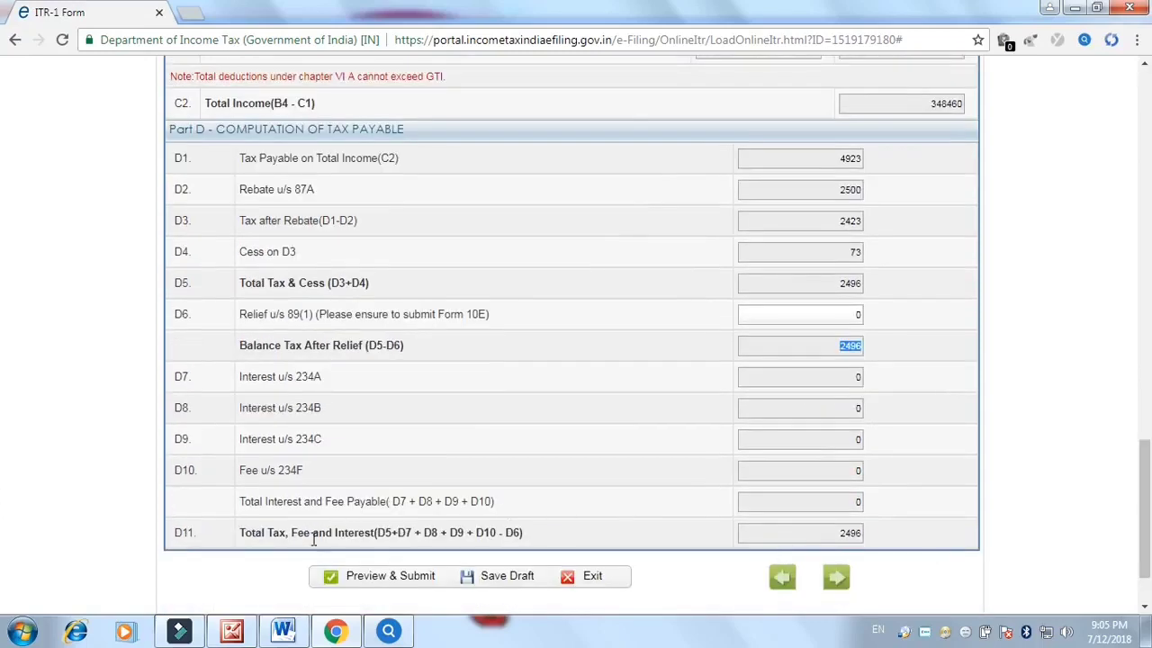
{"action": "left_click_drag", "start_coordinate": [830, 532], "coordinate": [860, 532]}
{"action": "left_click_drag", "start_coordinate": [1144, 499], "coordinate": [1145, 153]}
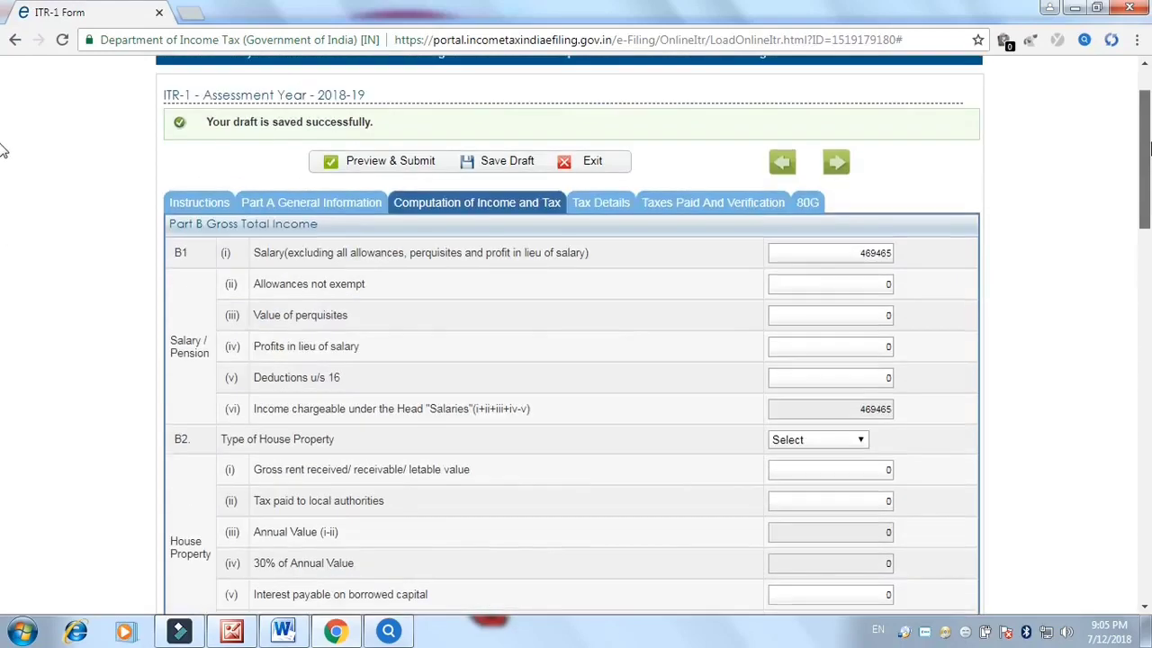
Switch to Tax Details and check the salary TDS total of 5687
{"action": "left_click", "coordinate": [607, 207]}
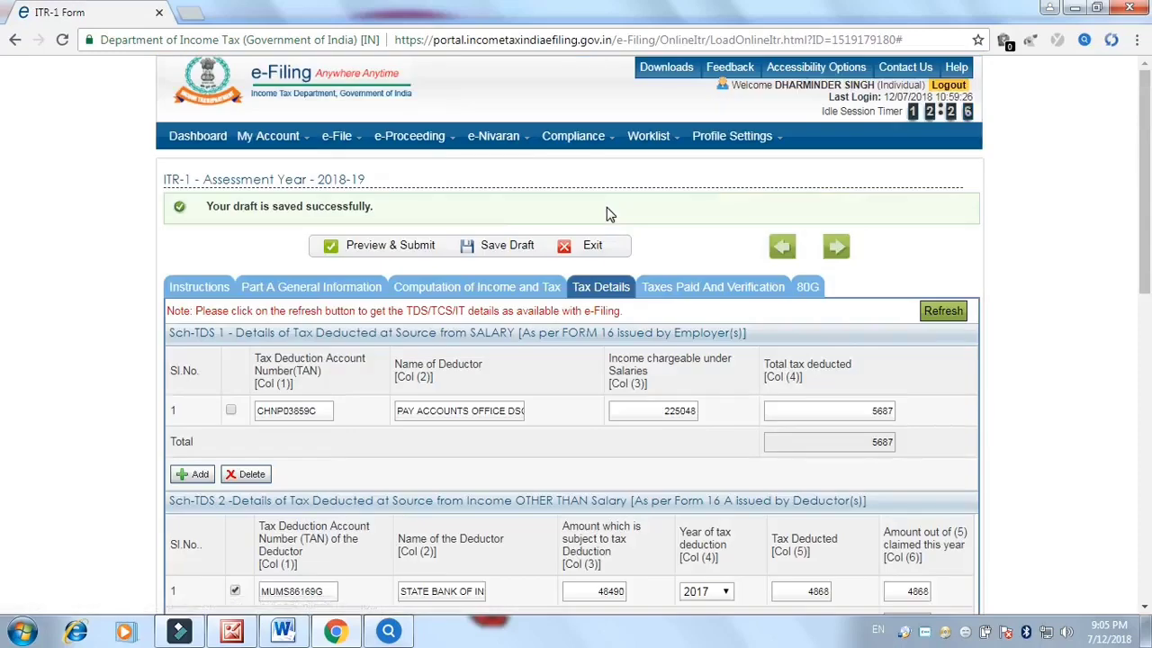
{"action": "left_click_drag", "start_coordinate": [1145, 193], "coordinate": [1145, 246]}
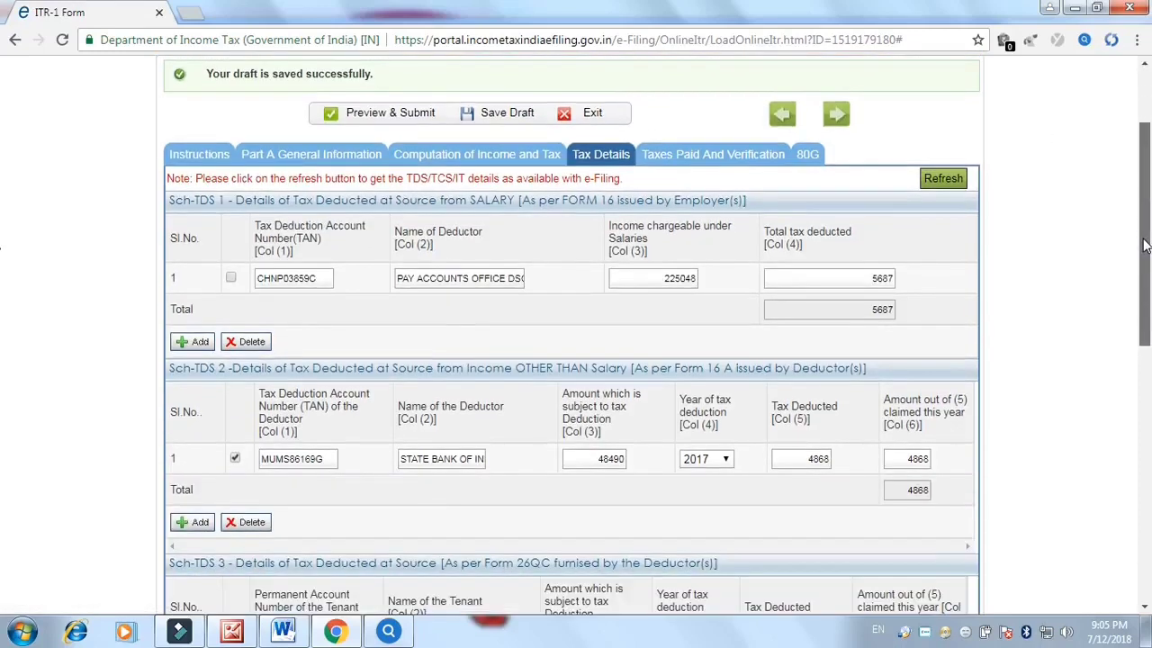
{"action": "left_click", "coordinate": [895, 280]}
{"action": "double_click", "coordinate": [896, 280]}
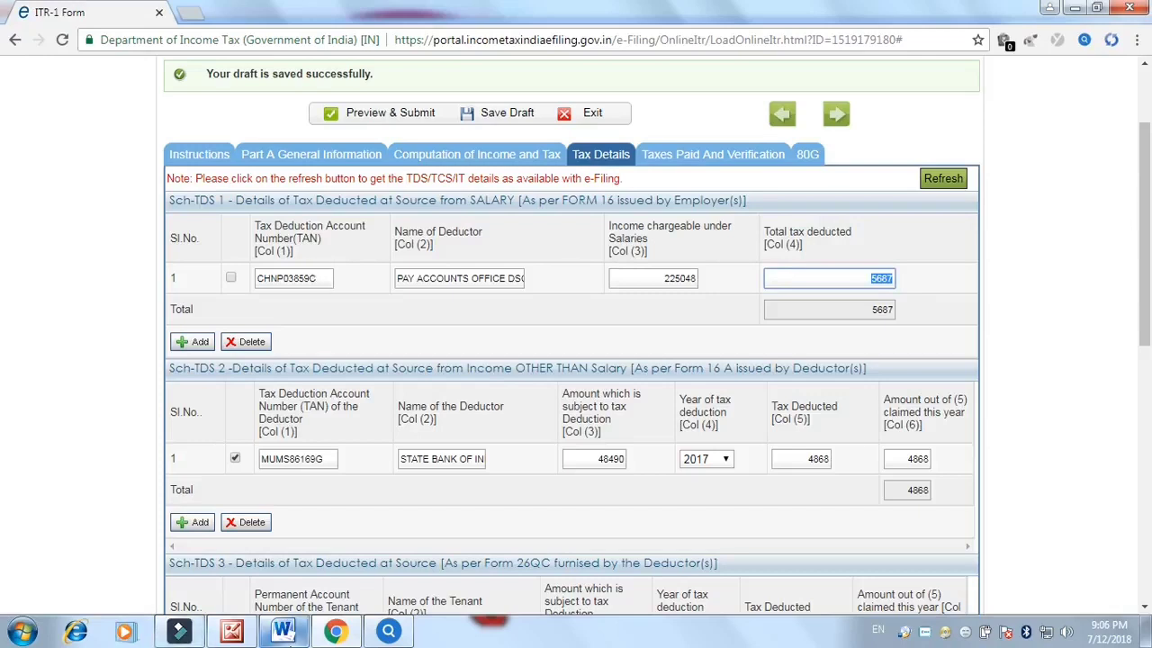
{"action": "left_click", "coordinate": [284, 634]}
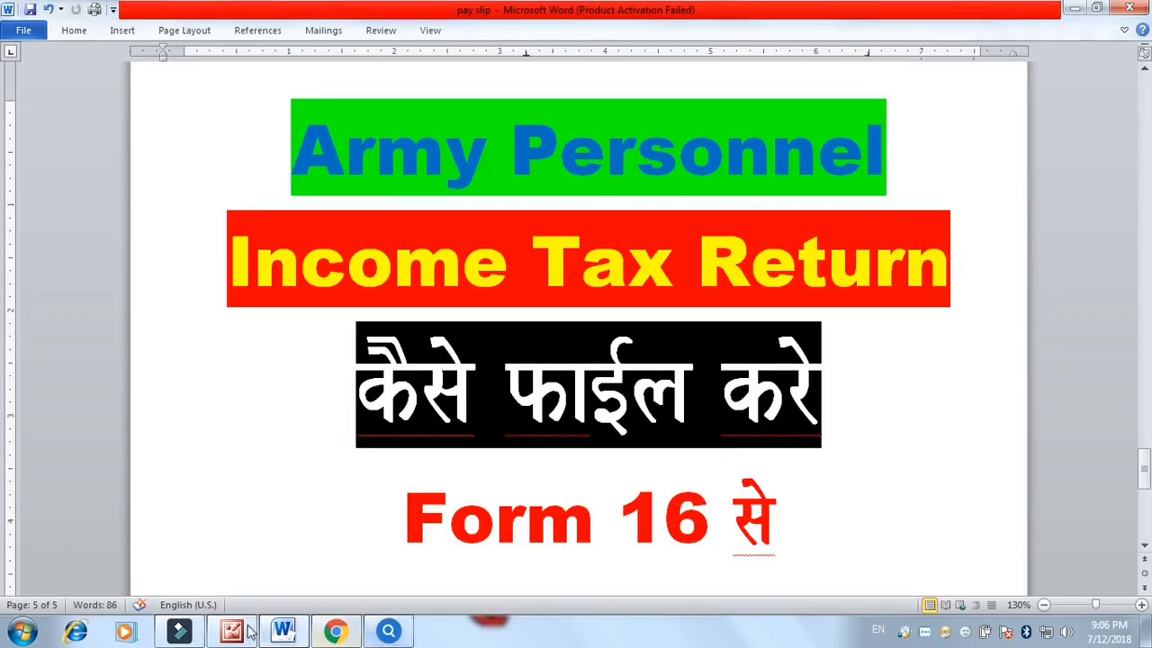
{"action": "left_click", "coordinate": [231, 632]}
{"action": "left_click_drag", "start_coordinate": [1098, 168], "coordinate": [993, 206]}
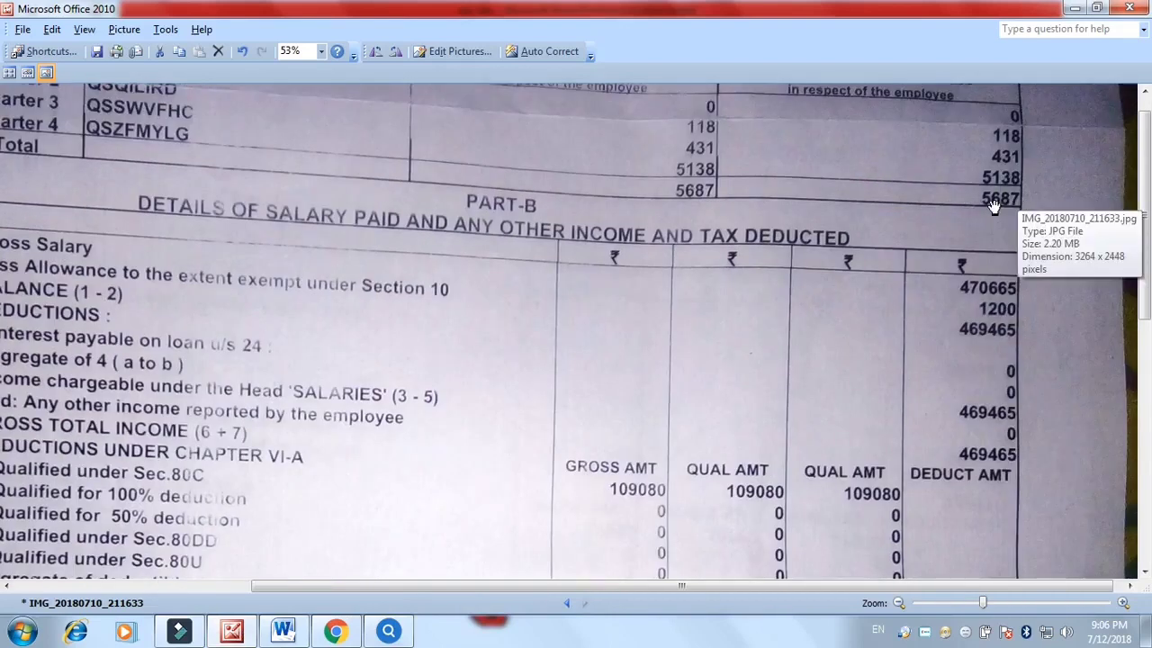
{"action": "left_click", "coordinate": [335, 632]}
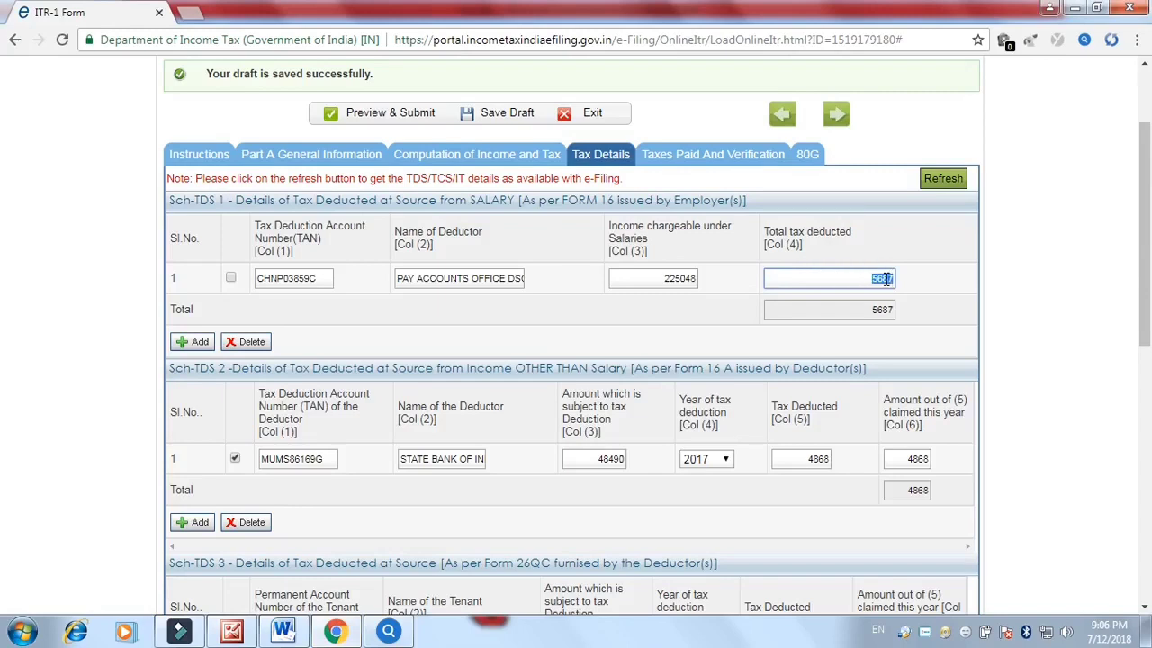
Claim the salary TDS row, check other-income TDS (48490, 4868), then go to Taxes Paid and Verification
{"action": "left_click", "coordinate": [230, 278]}
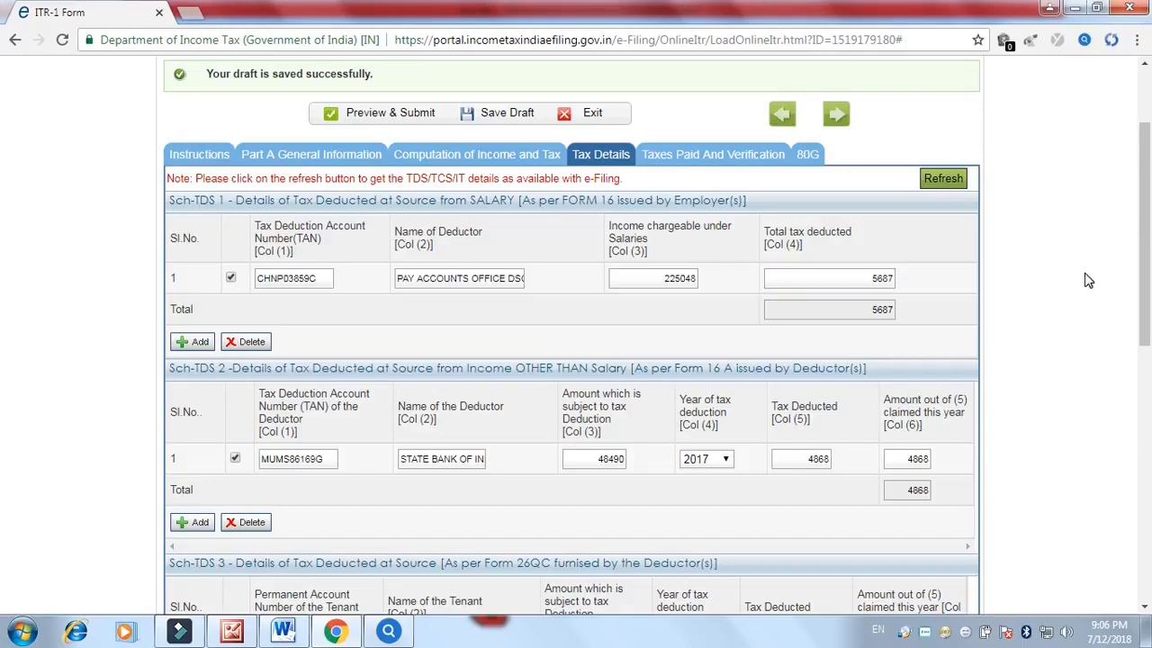
{"action": "left_click_drag", "start_coordinate": [1145, 281], "coordinate": [1123, 320]}
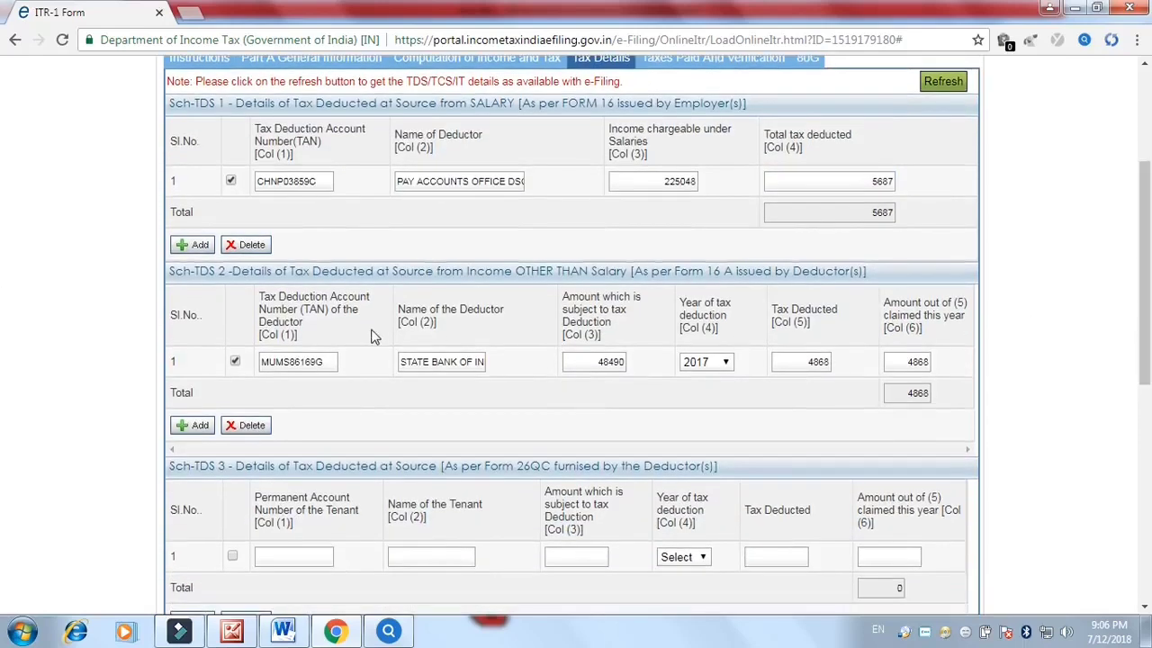
{"action": "double_click", "coordinate": [594, 361]}
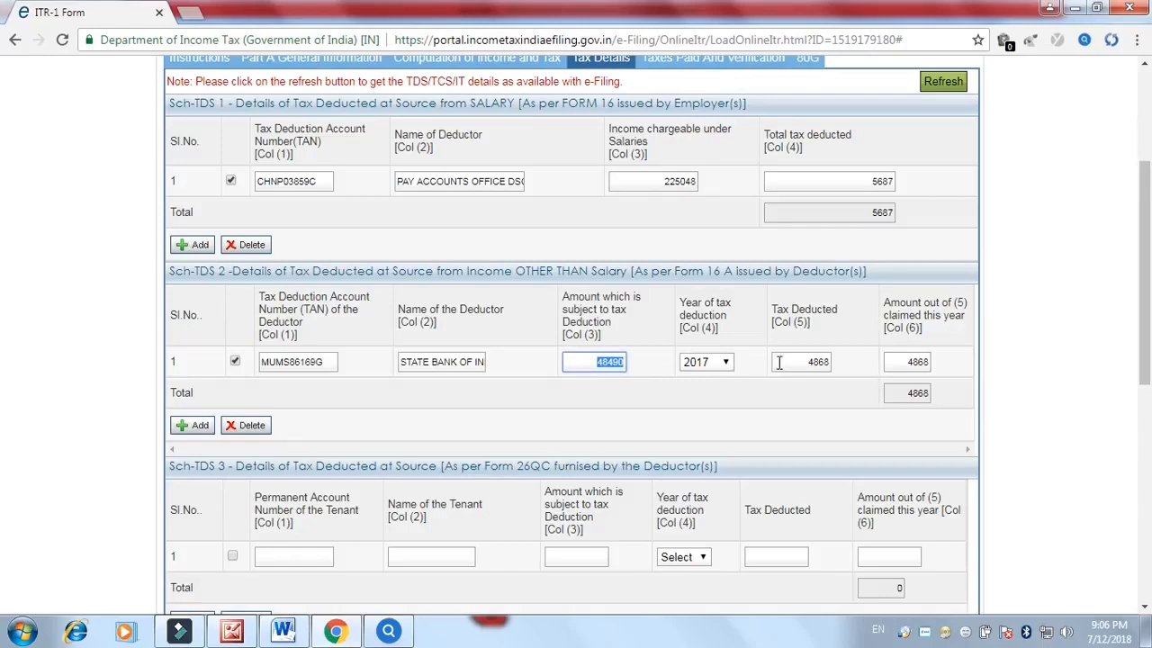
{"action": "double_click", "coordinate": [828, 362]}
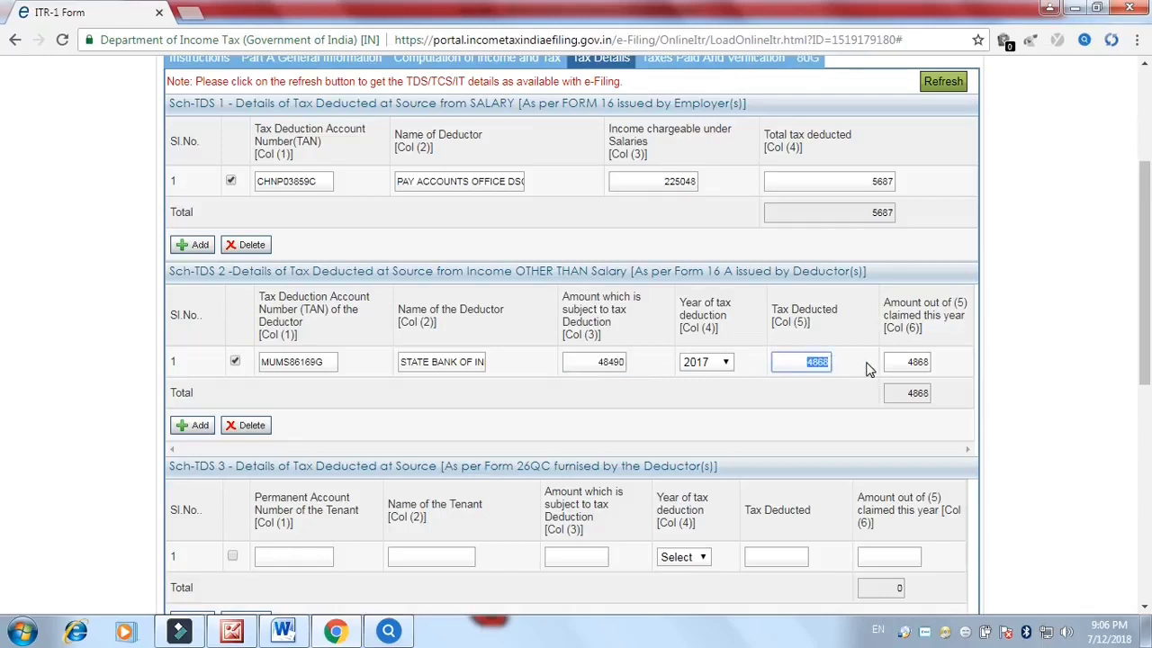
{"action": "left_click_drag", "start_coordinate": [1145, 321], "coordinate": [1145, 543]}
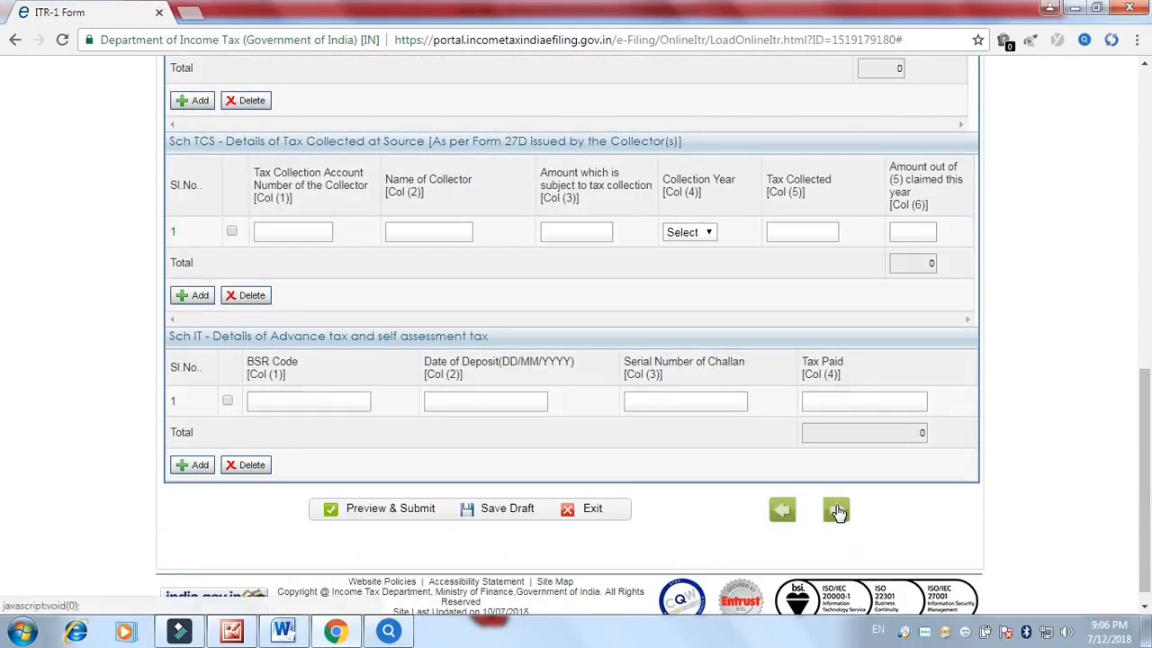
{"action": "left_click", "coordinate": [837, 511]}
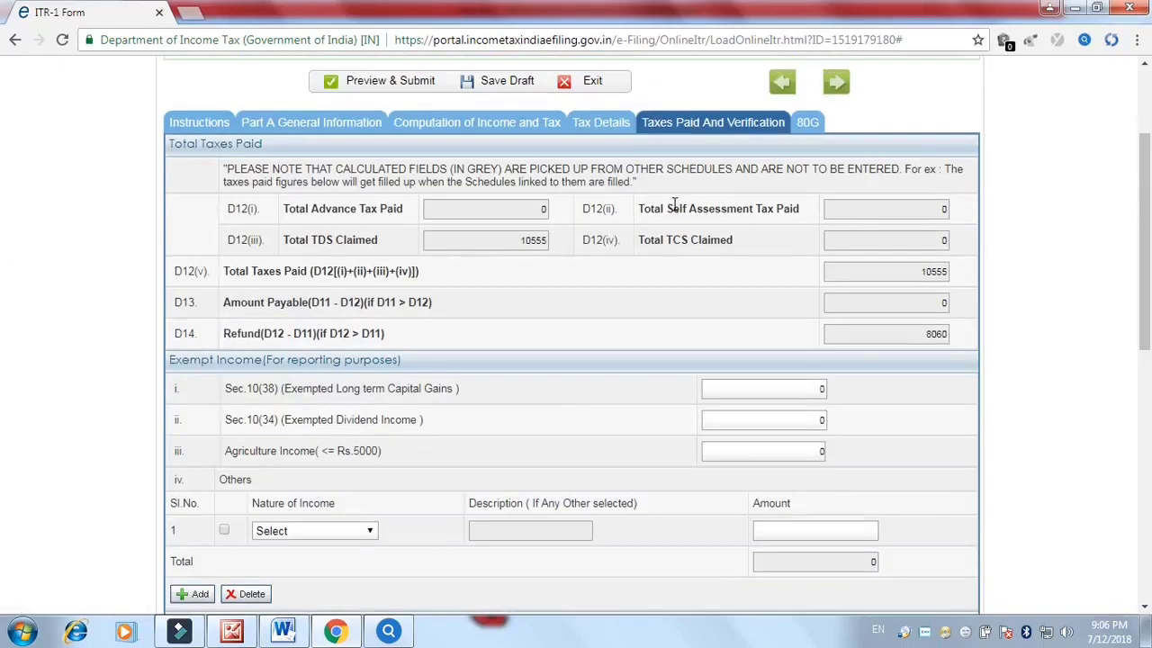
{"action": "left_click_drag", "start_coordinate": [496, 238], "coordinate": [560, 245]}
{"action": "left_click_drag", "start_coordinate": [895, 261], "coordinate": [965, 276]}
{"action": "left_click_drag", "start_coordinate": [932, 306], "coordinate": [963, 313]}
{"action": "left_click_drag", "start_coordinate": [1149, 286], "coordinate": [1098, 306]}
{"action": "left_click_drag", "start_coordinate": [929, 284], "coordinate": [959, 288]}
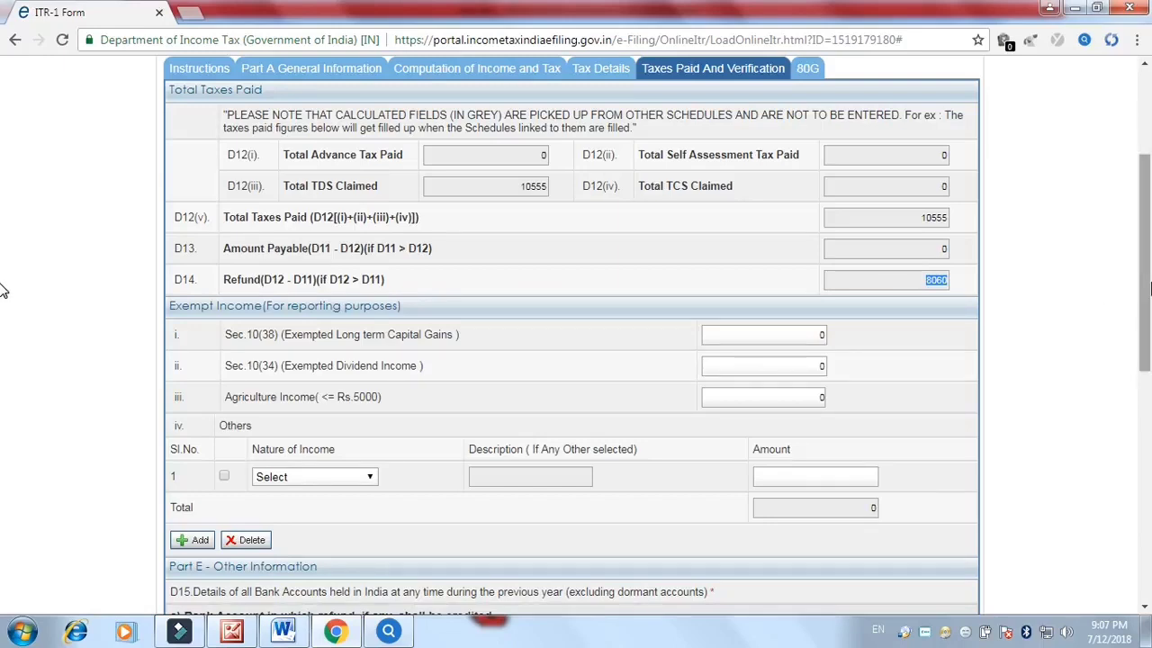
{"action": "left_click_drag", "start_coordinate": [1147, 288], "coordinate": [1145, 332]}
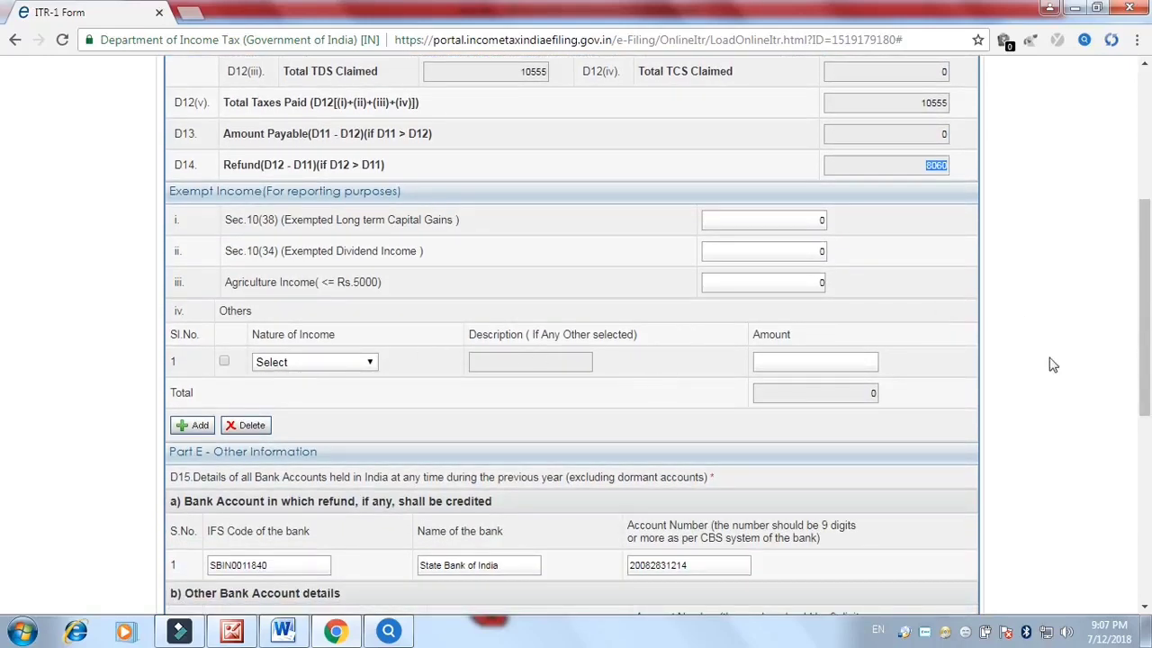
{"action": "left_click_drag", "start_coordinate": [1149, 353], "coordinate": [1149, 414]}
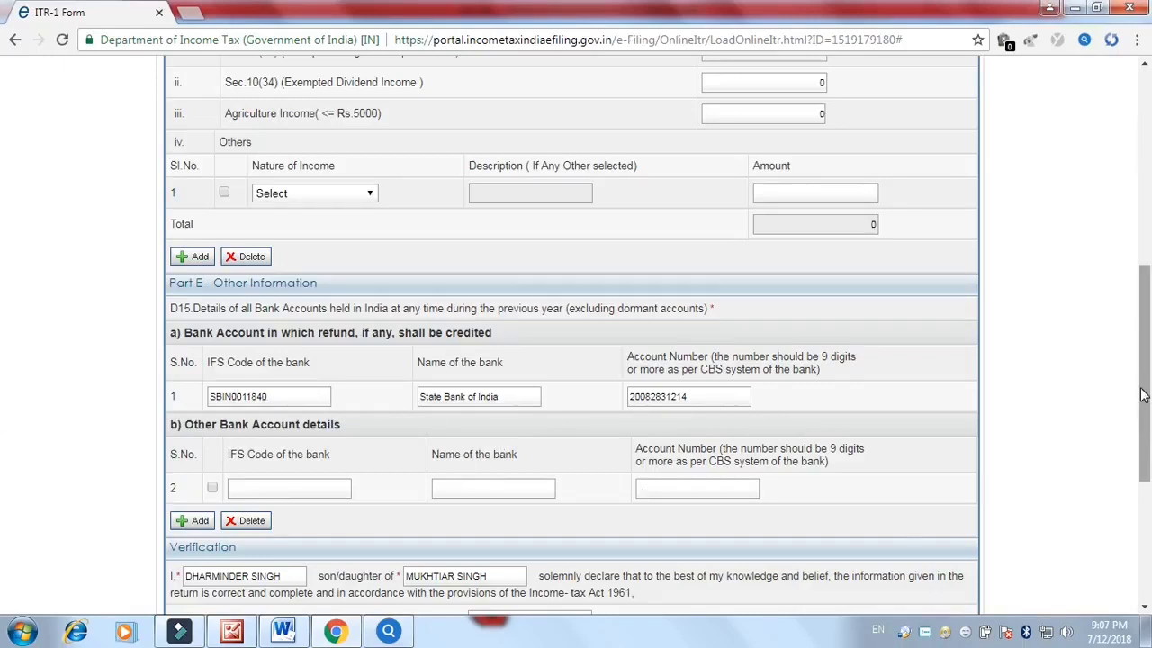
{"action": "scroll", "coordinate": [810, 450], "scroll_direction": "down", "scroll_amount": 2}
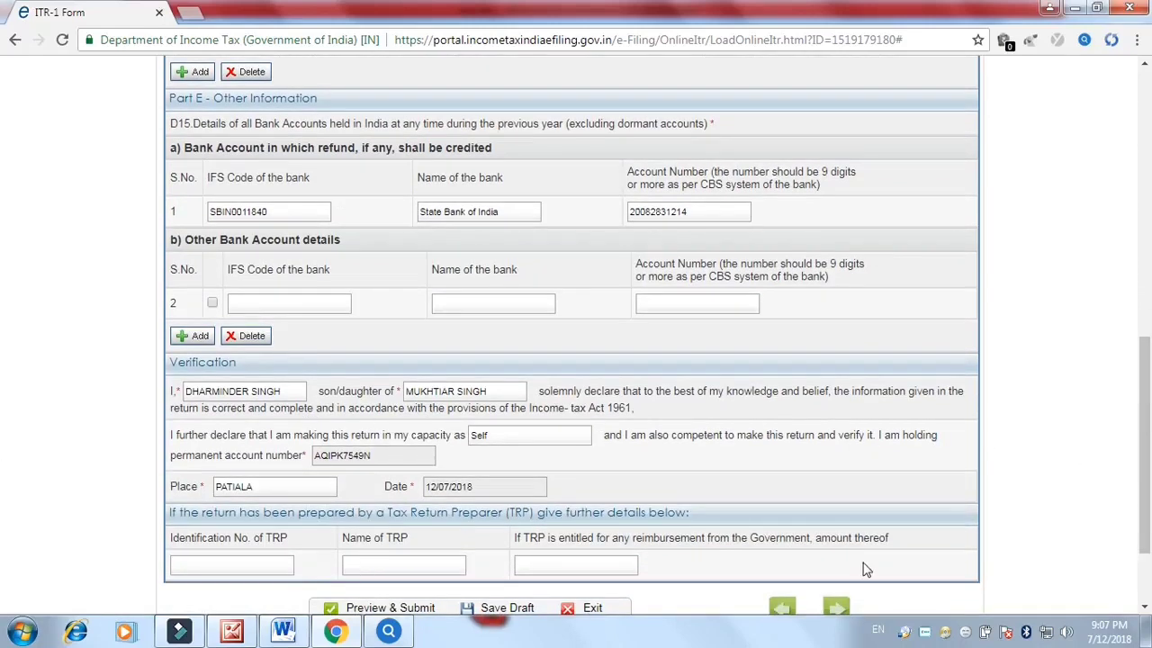
{"action": "left_click_drag", "start_coordinate": [1146, 445], "coordinate": [1145, 501]}
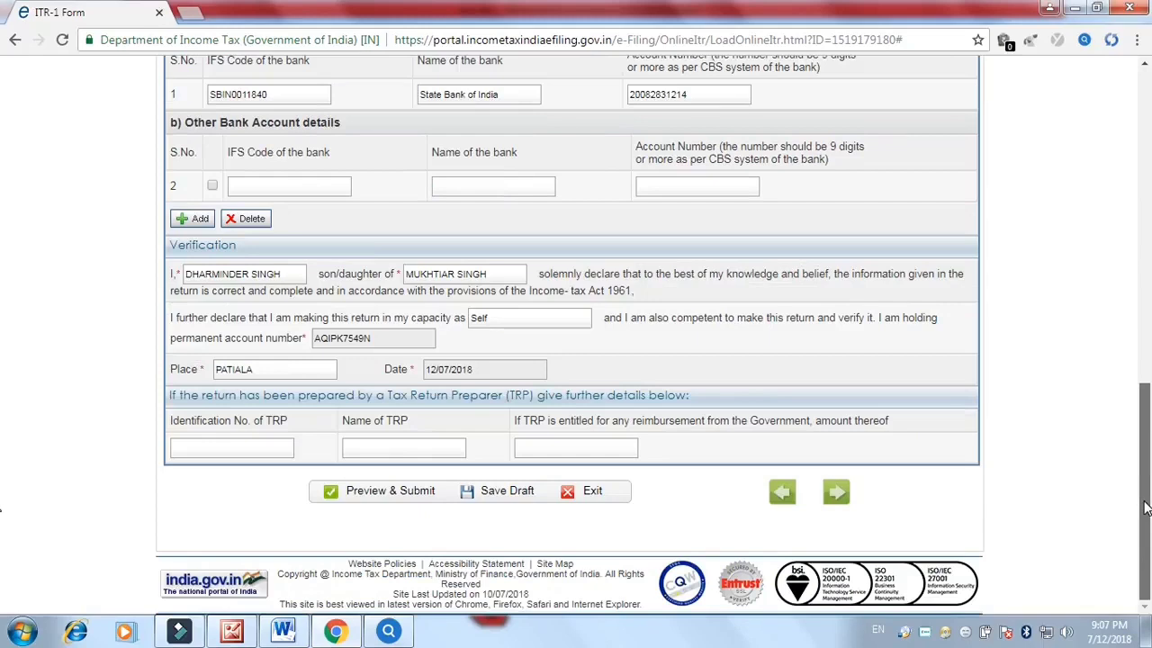
Confirm Preview & Submit to load the AY 2018-19 return preview and download its PDF
{"action": "left_click", "coordinate": [404, 493]}
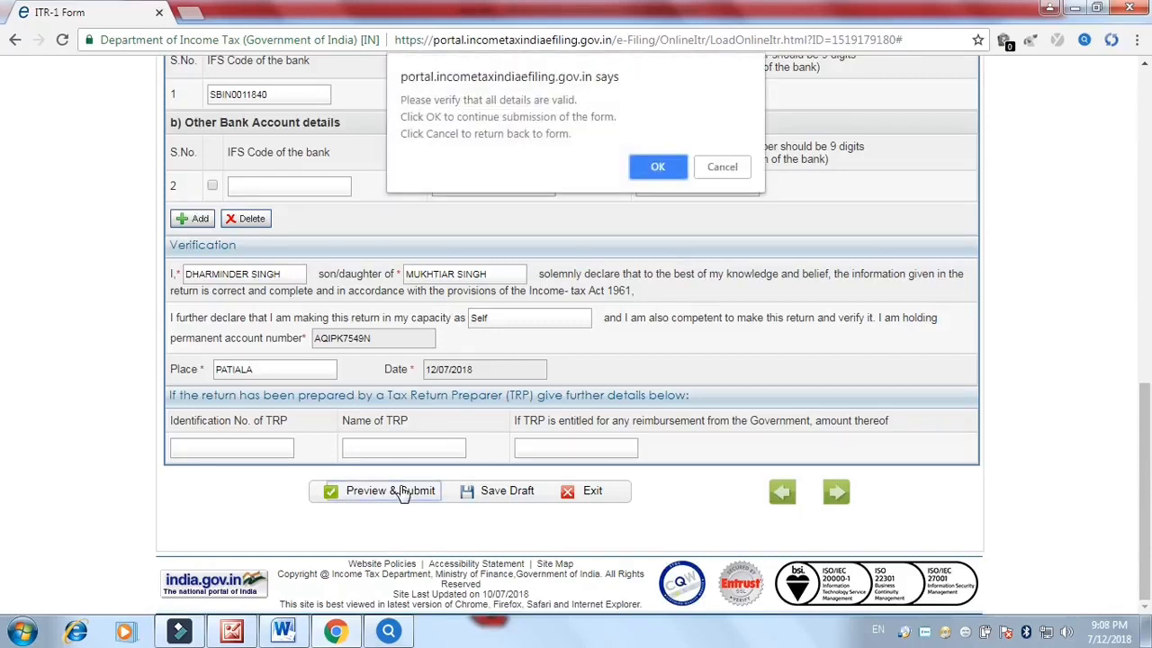
{"action": "left_click", "coordinate": [656, 169]}
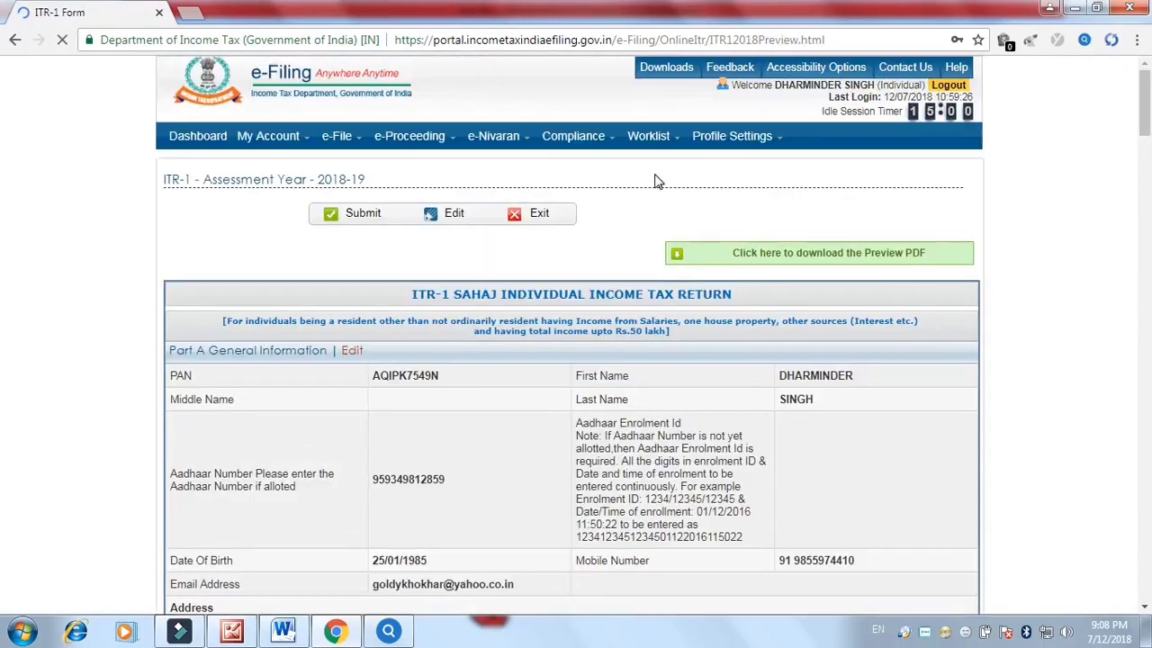
{"action": "scroll", "coordinate": [870, 250], "scroll_direction": "down", "scroll_amount": 1}
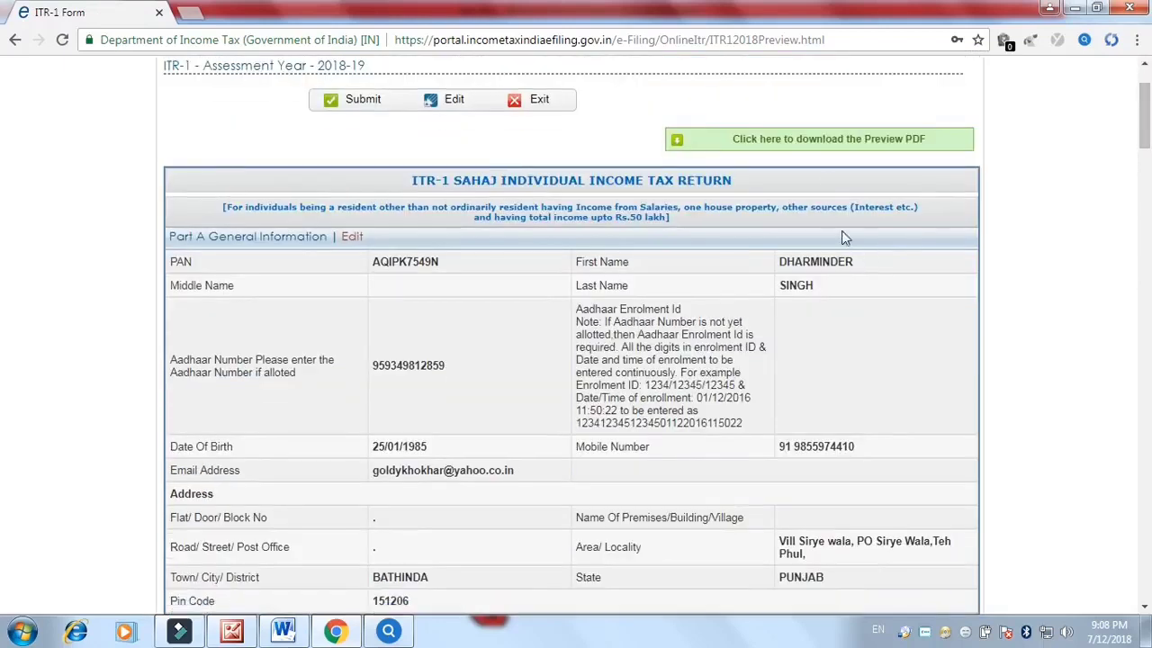
{"action": "left_click", "coordinate": [835, 141]}
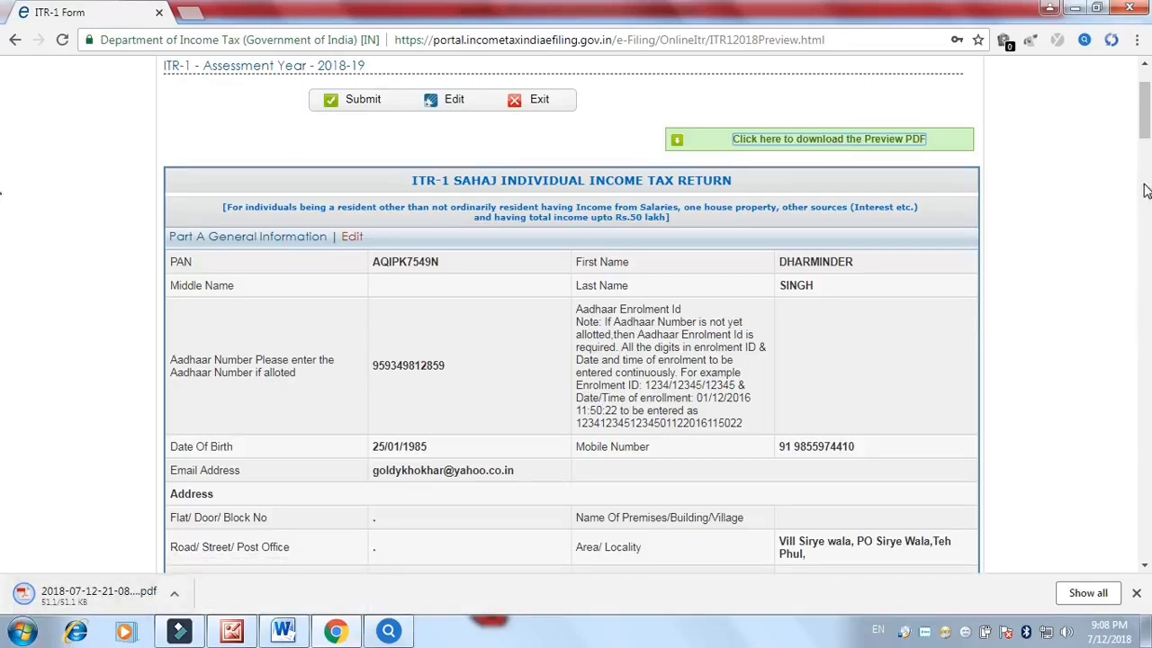
Open the preview PDF, check Total Deductions 169500 and later pages, then go back to the ITR-1 tab
{"action": "left_click", "coordinate": [50, 602]}
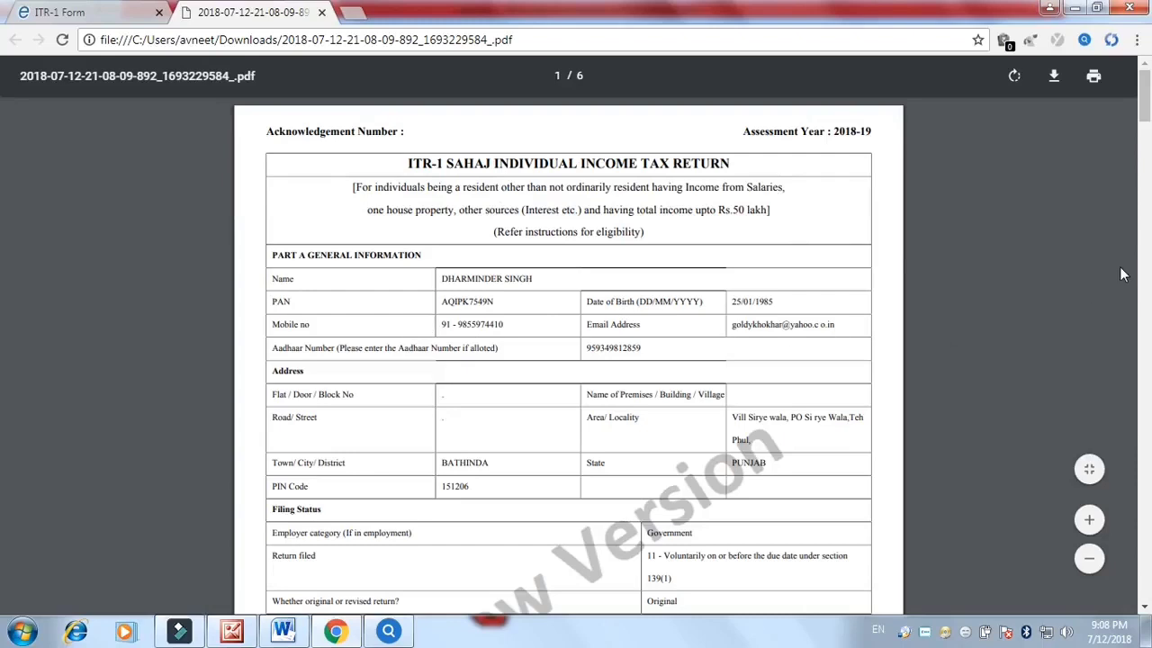
{"action": "left_click_drag", "start_coordinate": [1141, 118], "coordinate": [2, 288]}
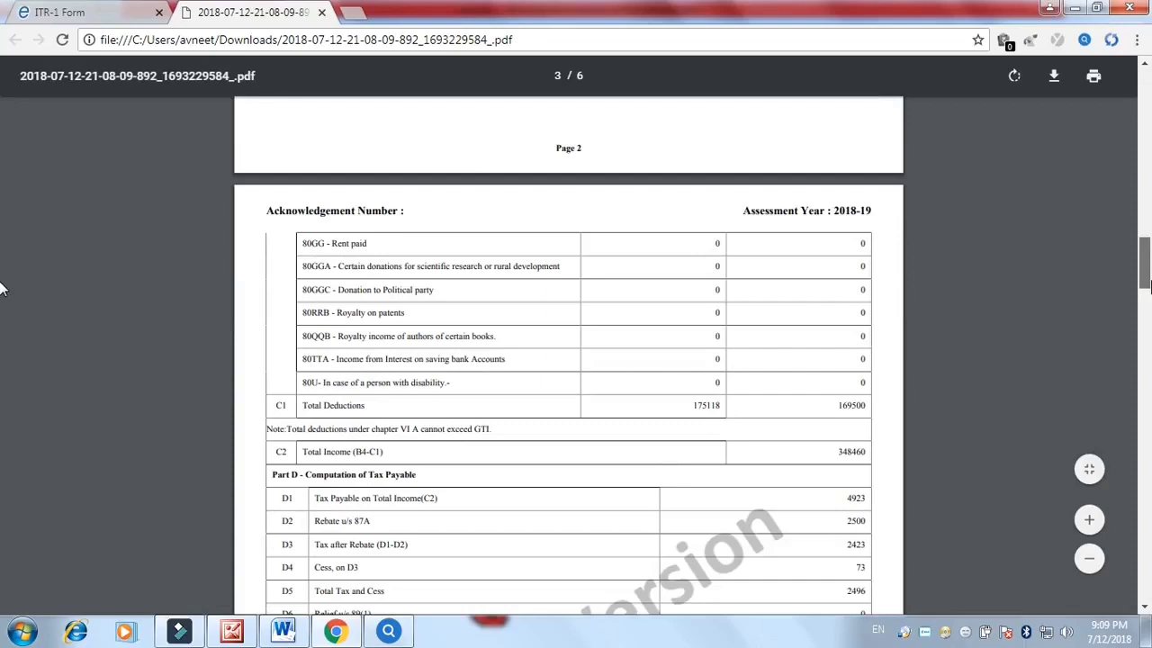
{"action": "left_click_drag", "start_coordinate": [1, 288], "coordinate": [2, 299]}
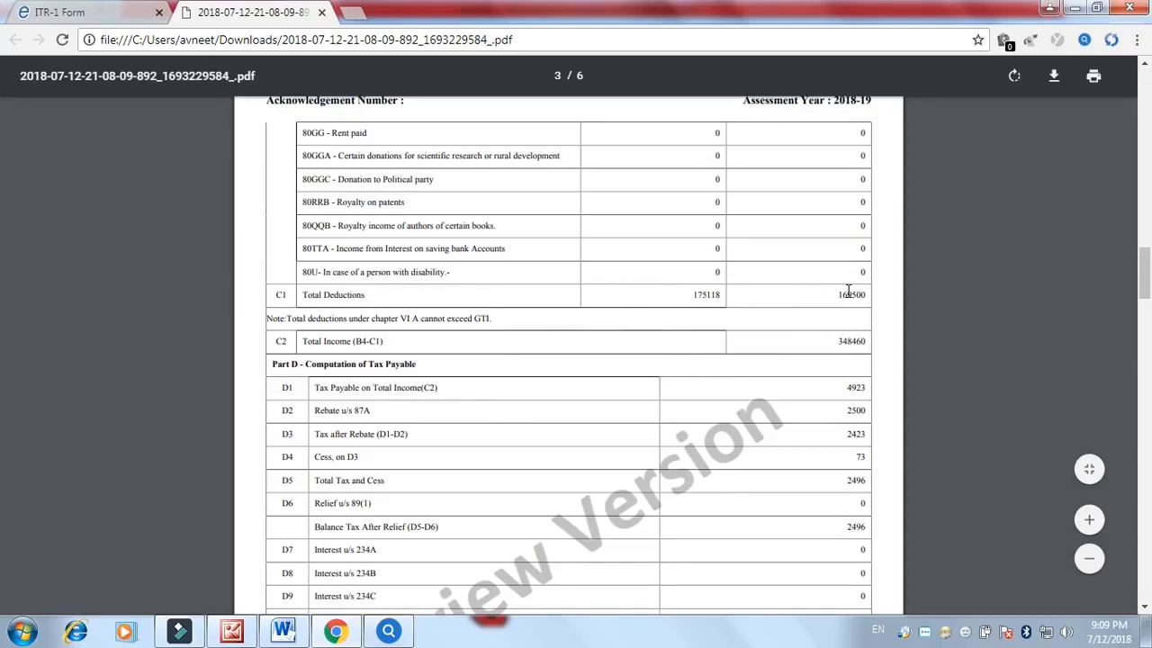
{"action": "double_click", "coordinate": [886, 295]}
{"action": "scroll", "coordinate": [2, 360], "scroll_direction": "down", "scroll_amount": 10}
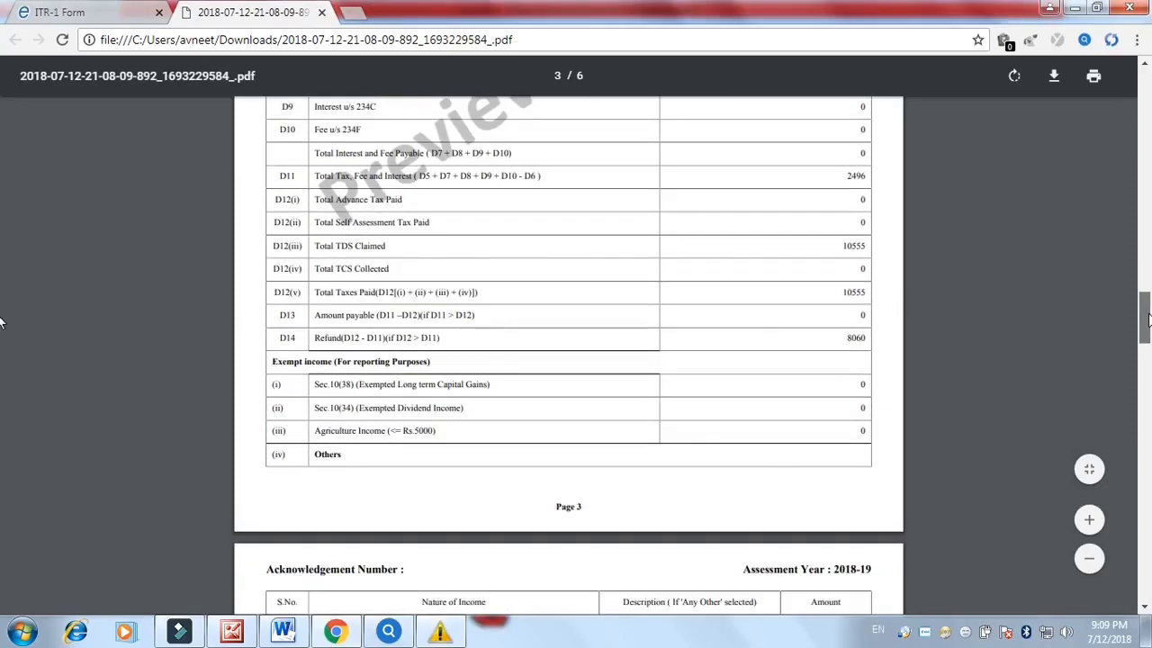
{"action": "scroll", "coordinate": [2, 376], "scroll_direction": "down", "scroll_amount": 1}
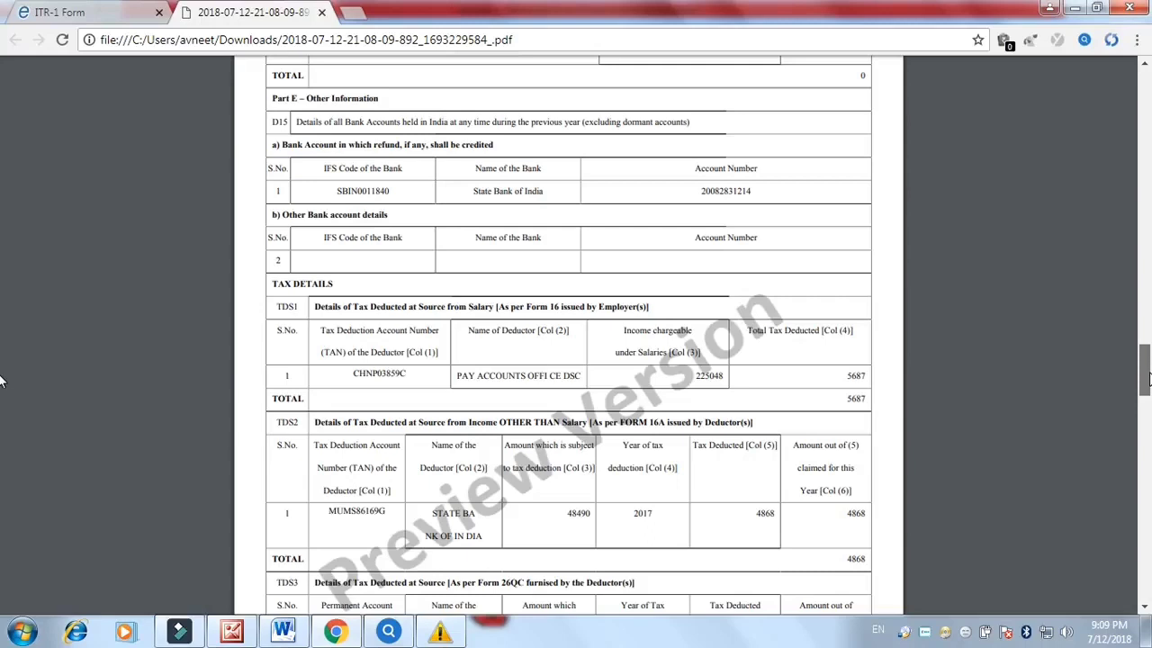
{"action": "scroll", "coordinate": [2, 382], "scroll_direction": "down", "scroll_amount": 4}
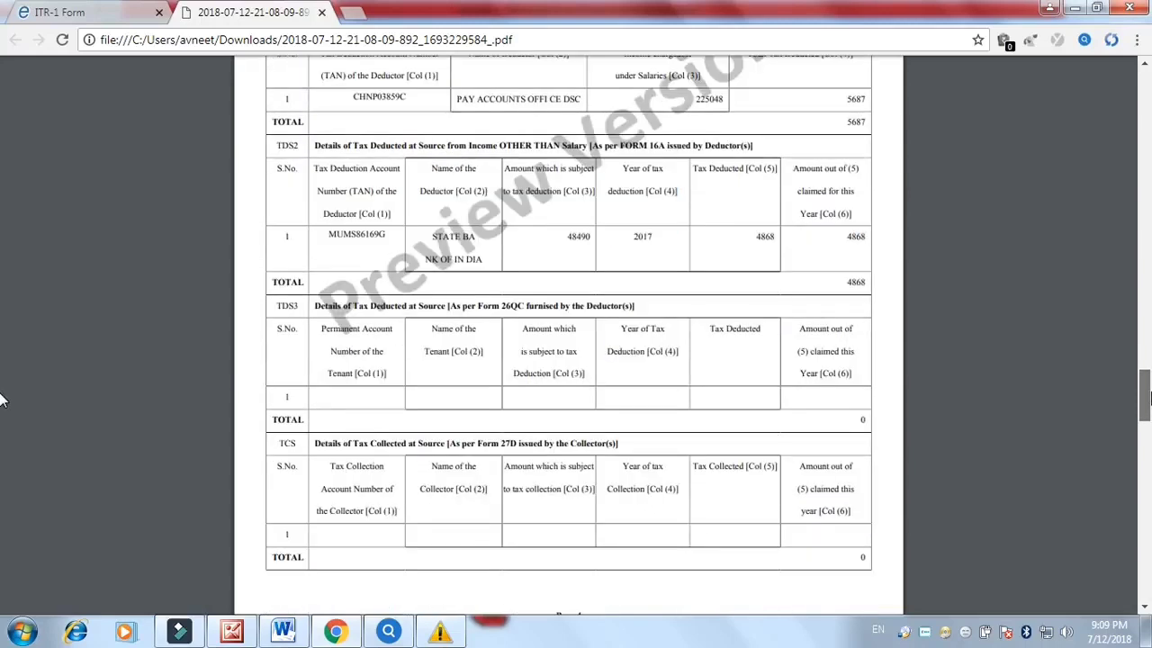
{"action": "scroll", "coordinate": [1, 400], "scroll_direction": "down", "scroll_amount": 4}
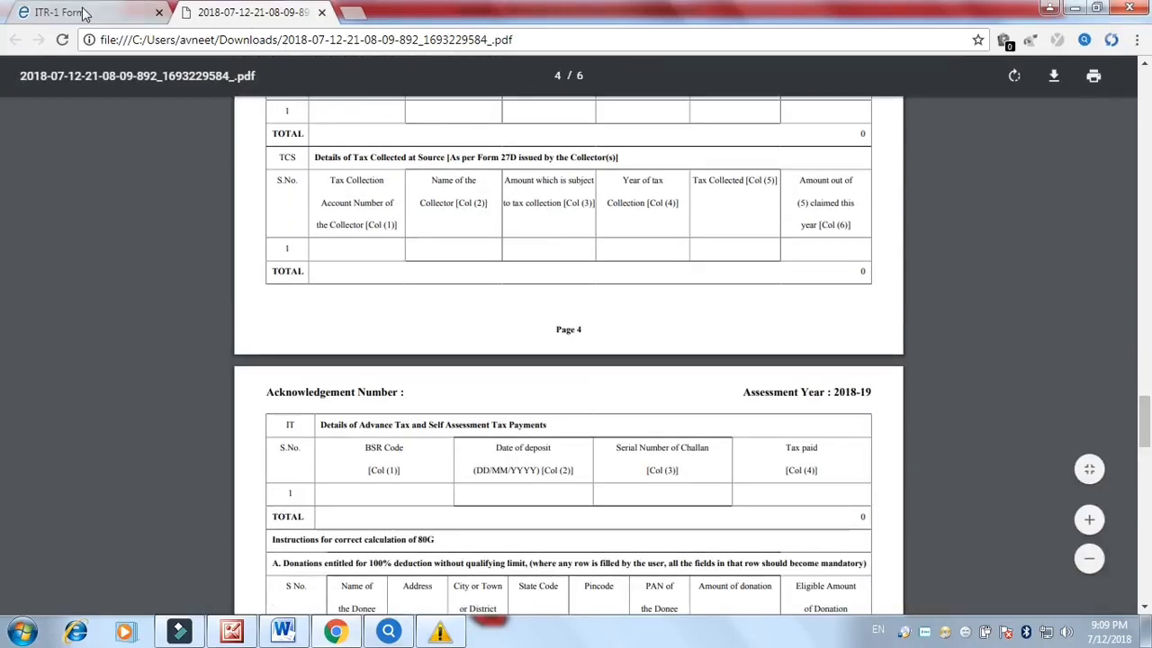
{"action": "left_click", "coordinate": [90, 13]}
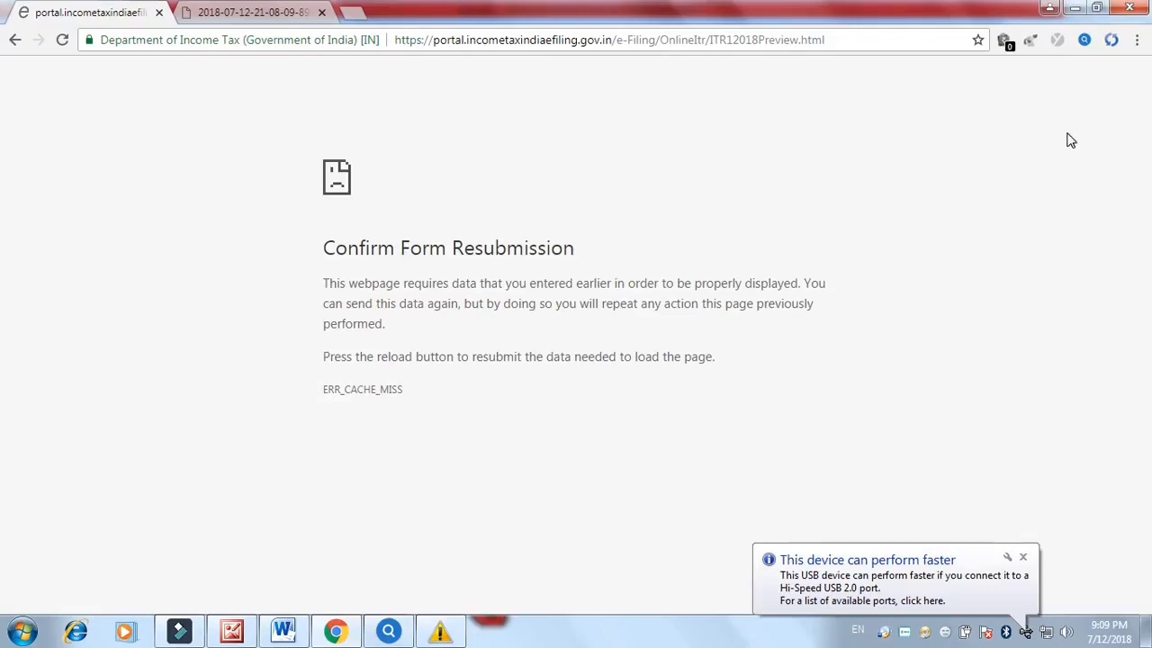
Reload the expired page and log back in by entering the captcha code
{"action": "left_click", "coordinate": [865, 34]}
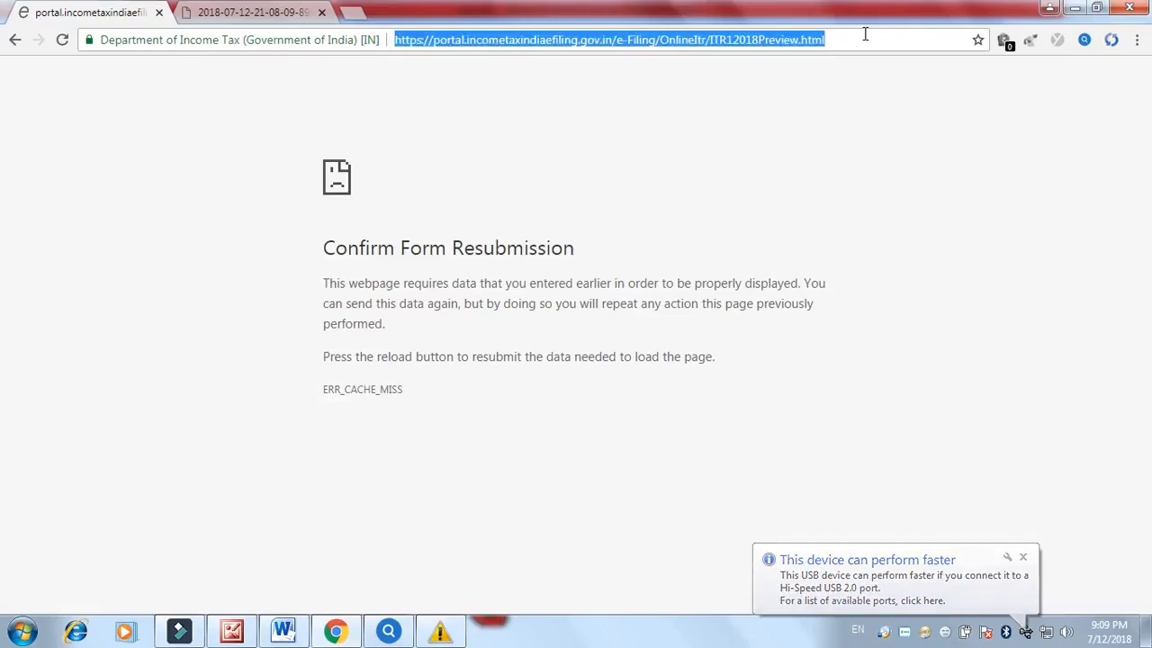
{"action": "key", "text": "Return"}
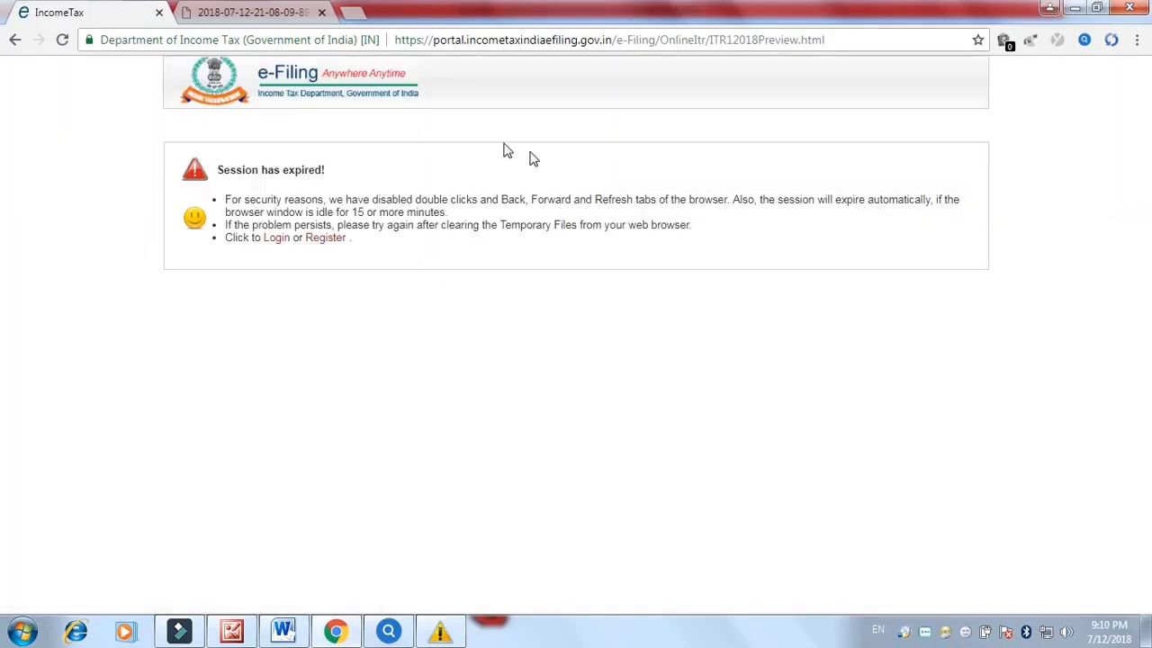
{"action": "left_click", "coordinate": [283, 244]}
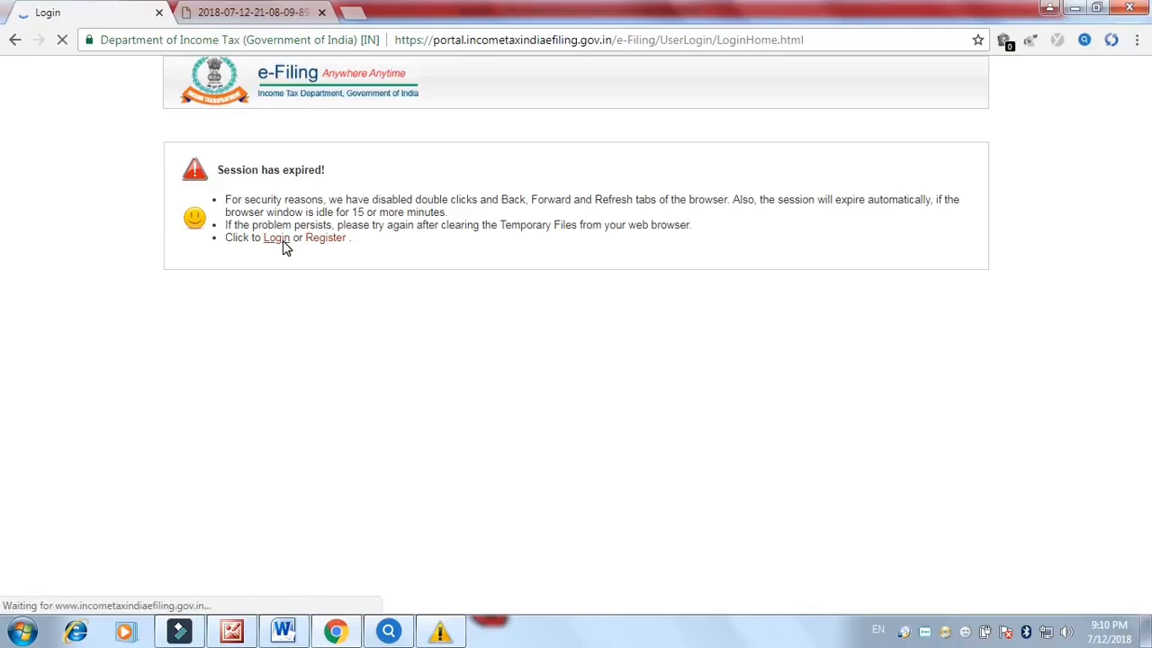
{"action": "left_click", "coordinate": [495, 315]}
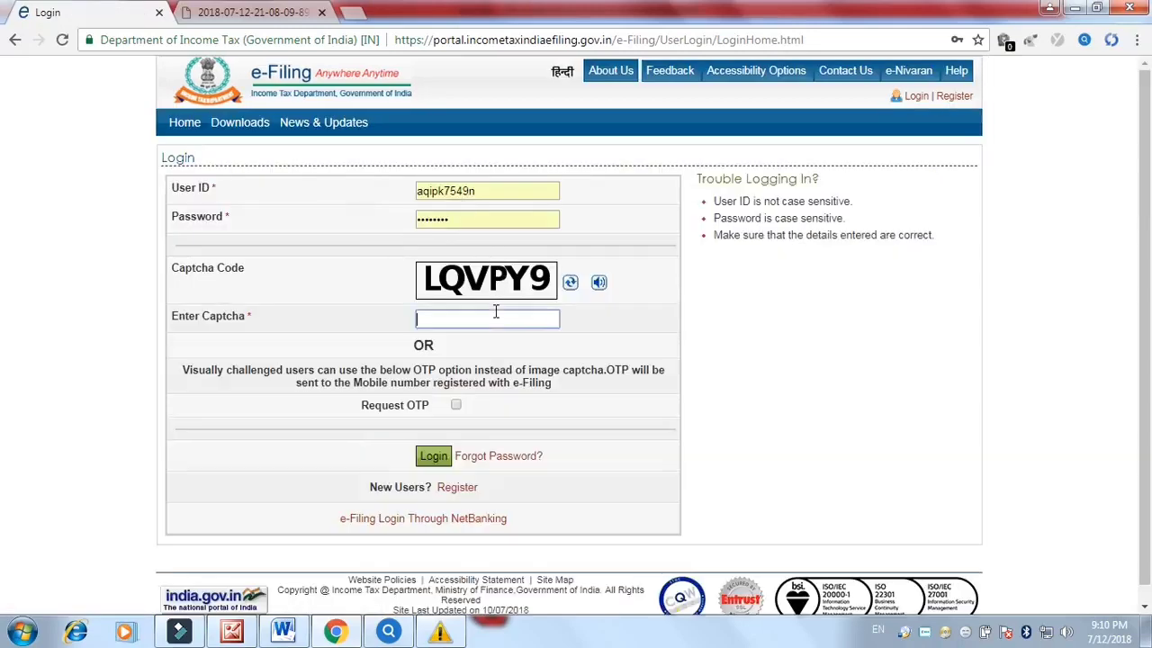
{"action": "type", "text": "LQVPY9"}
{"action": "left_click", "coordinate": [452, 457]}
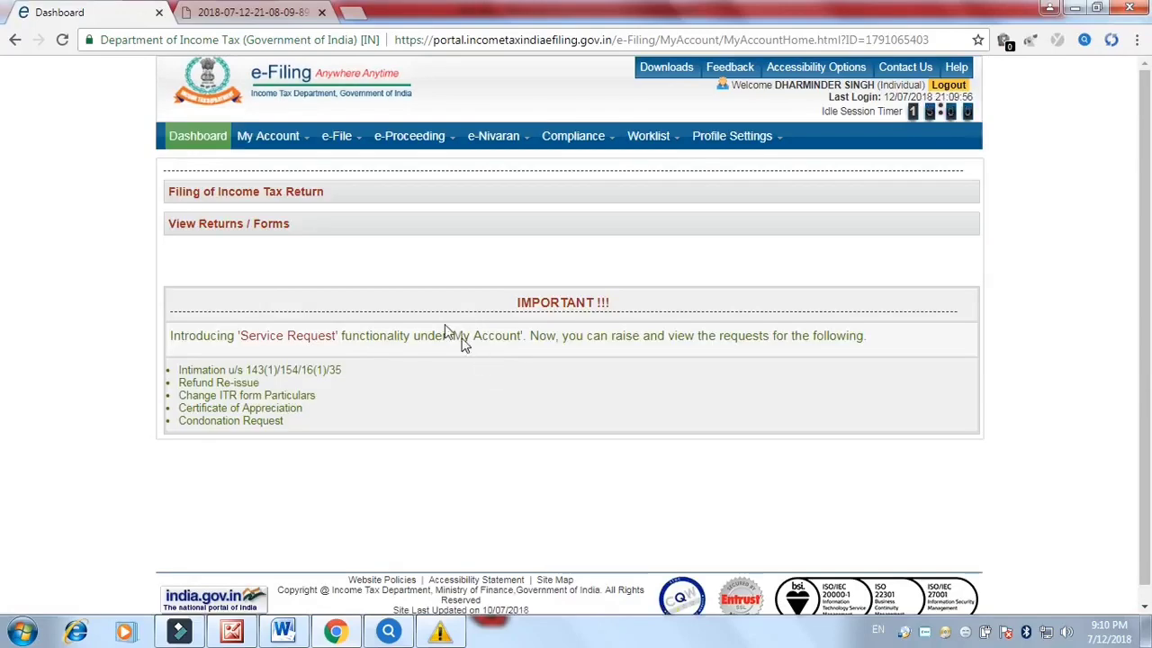
Reopen the saved ITR-1 draft for 2018-19, choosing Aadhaar OTP e-verification
{"action": "mouse_move", "coordinate": [337, 136]}
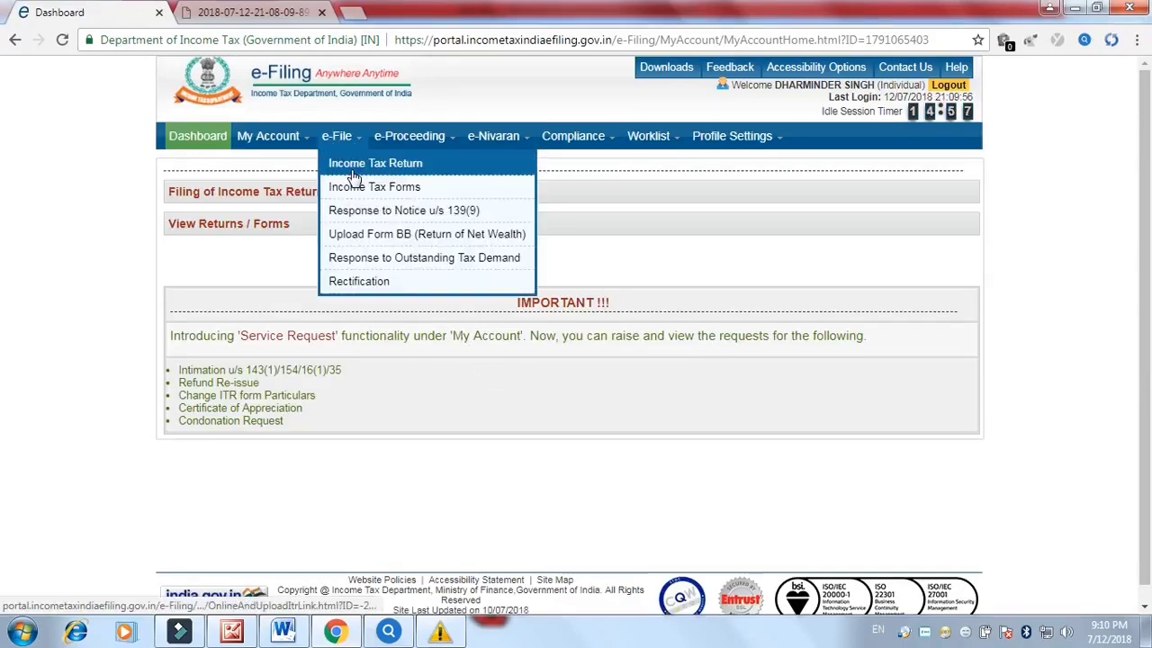
{"action": "left_click", "coordinate": [346, 168]}
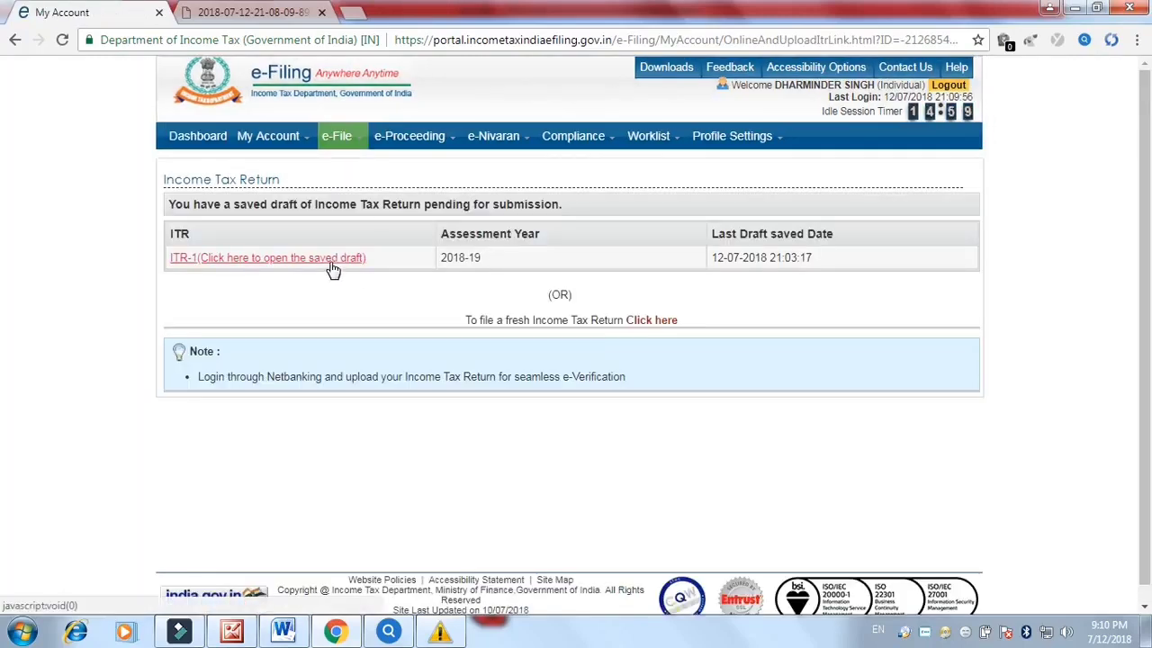
{"action": "left_click", "coordinate": [331, 261]}
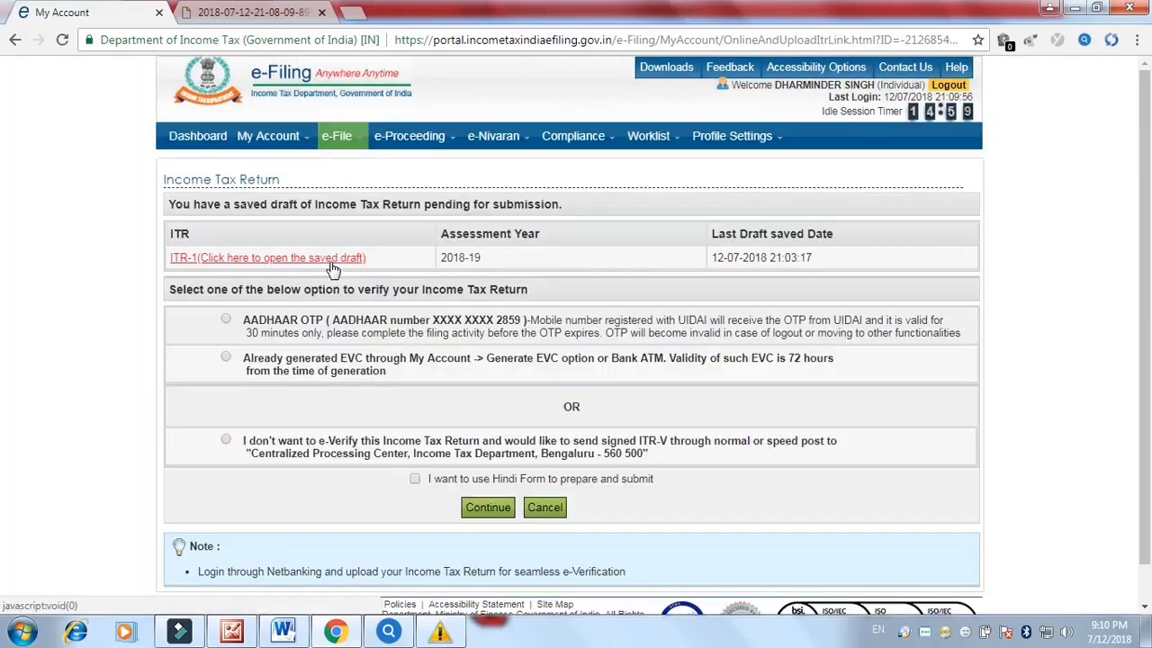
{"action": "left_click", "coordinate": [226, 320]}
{"action": "left_click", "coordinate": [479, 512]}
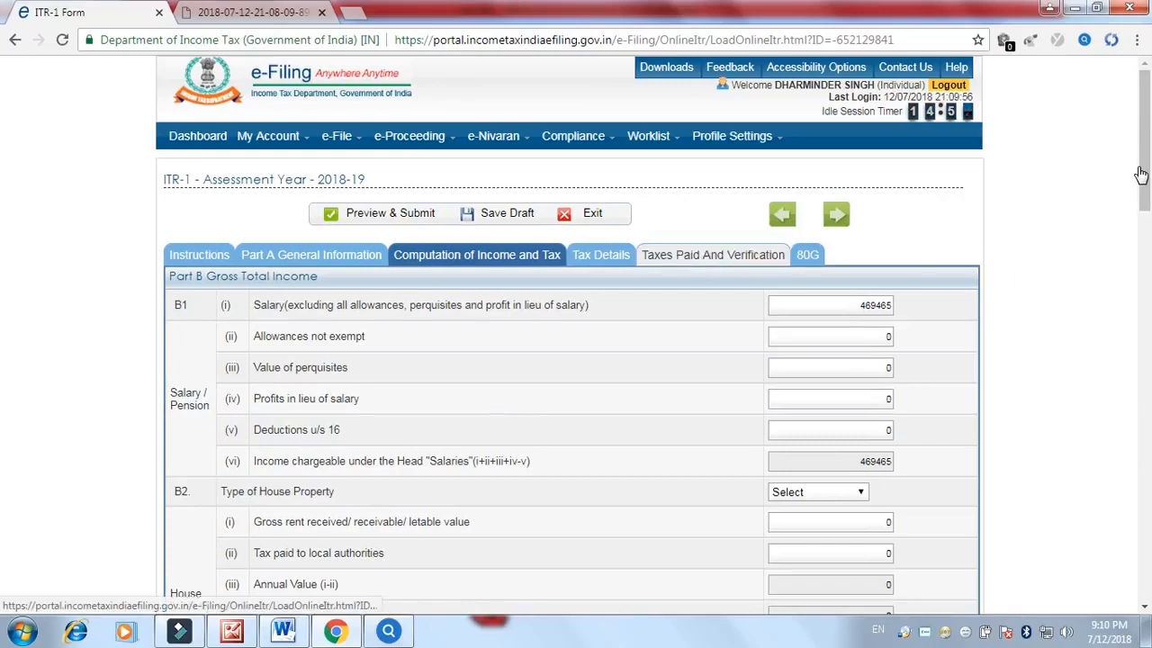
Review taxes paid and the refund bank account with IFS code SBIN0011840
{"action": "left_click", "coordinate": [713, 254]}
{"action": "scroll", "coordinate": [4, 257], "scroll_direction": "down", "scroll_amount": 3}
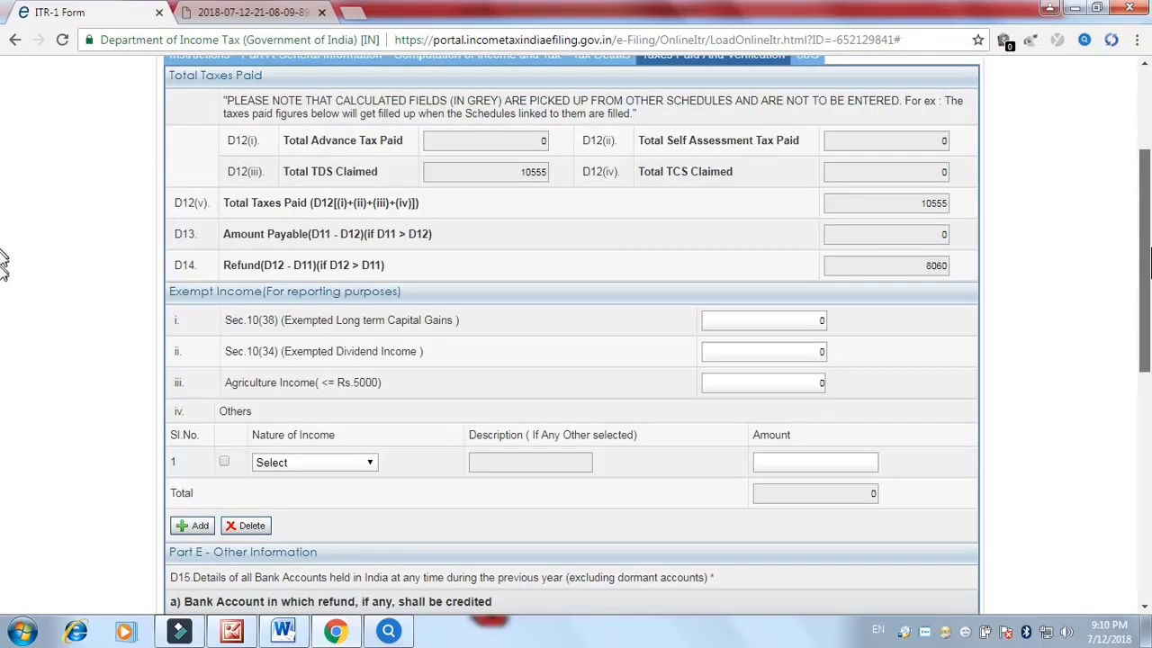
{"action": "scroll", "coordinate": [4, 288], "scroll_direction": "down", "scroll_amount": 1}
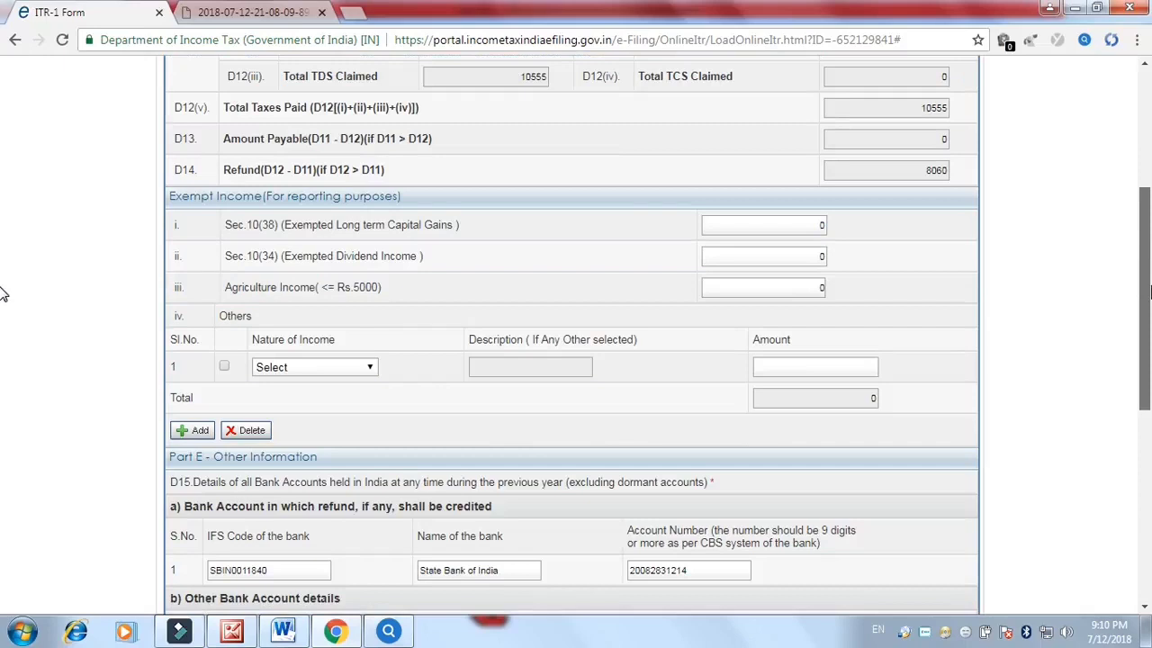
{"action": "scroll", "coordinate": [5, 297], "scroll_direction": "down", "scroll_amount": 1}
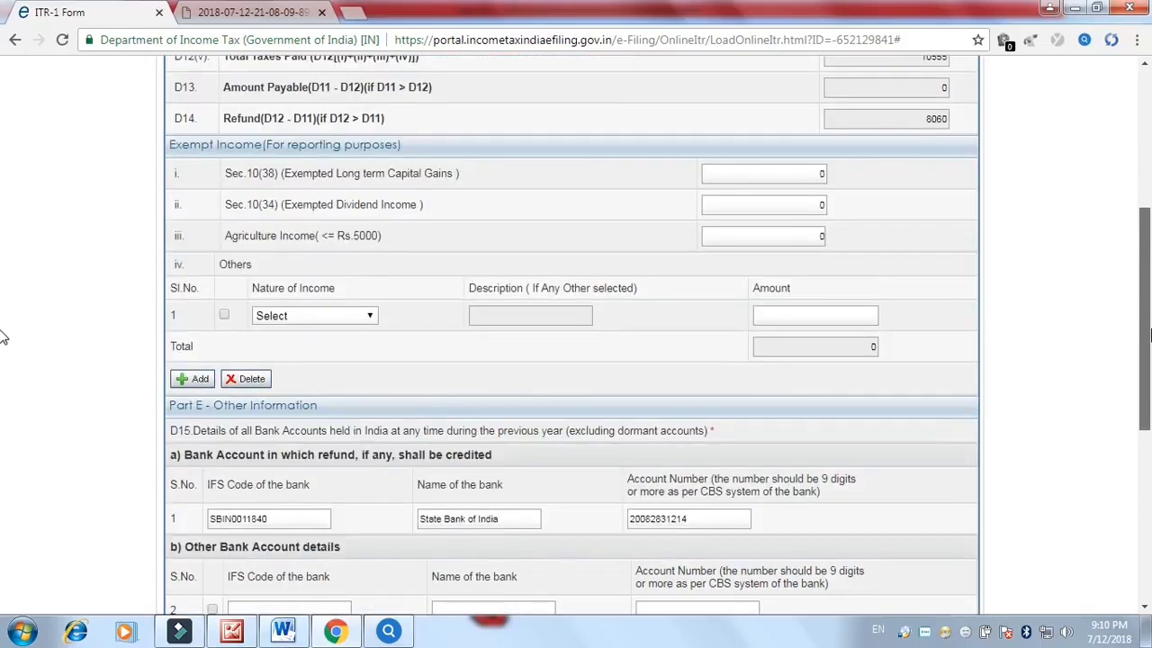
{"action": "scroll", "coordinate": [4, 342], "scroll_direction": "down", "scroll_amount": 2}
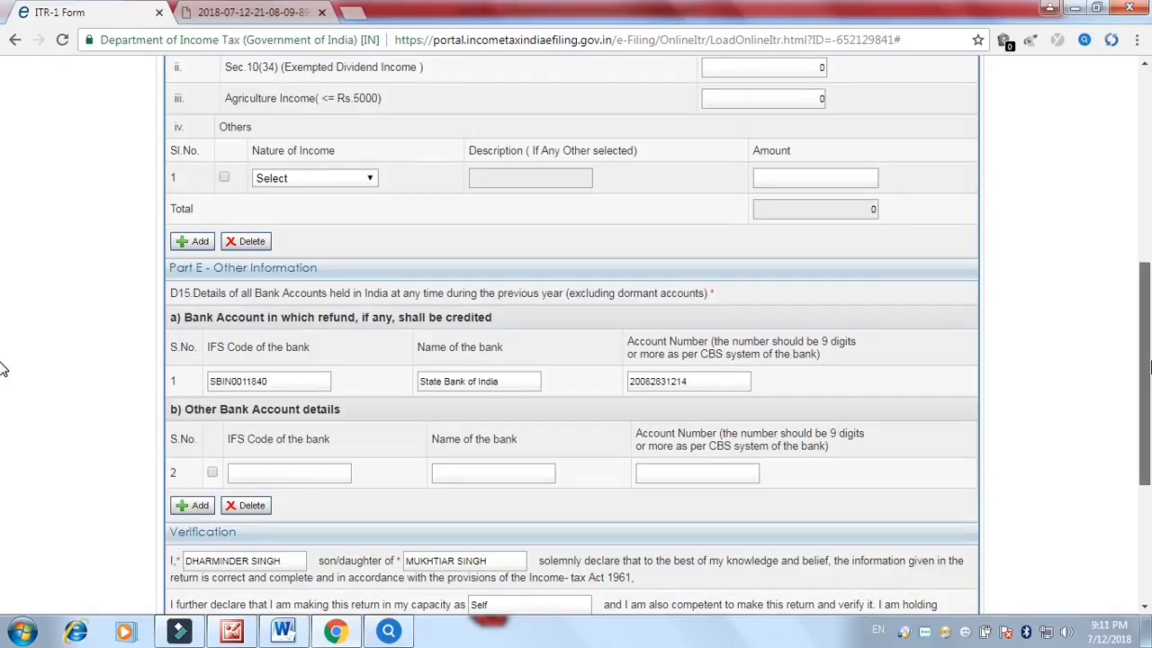
{"action": "scroll", "coordinate": [3, 387], "scroll_direction": "up", "scroll_amount": 1}
{"action": "scroll", "coordinate": [1119, 391], "scroll_direction": "down", "scroll_amount": 2}
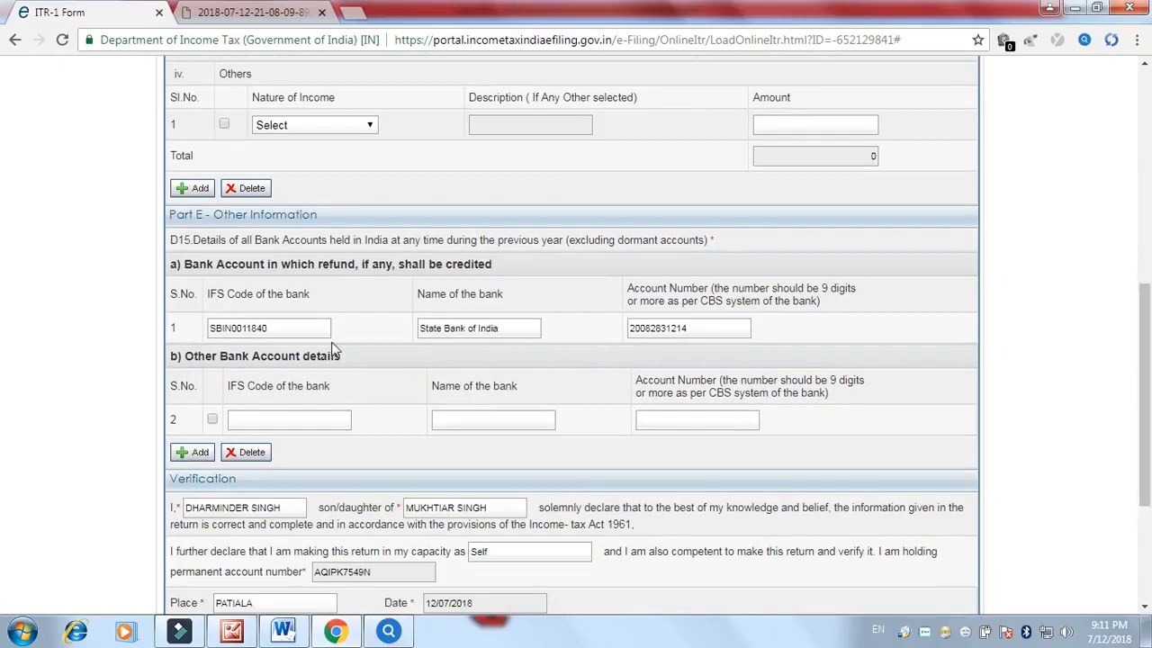
{"action": "left_click_drag", "start_coordinate": [212, 327], "coordinate": [628, 330]}
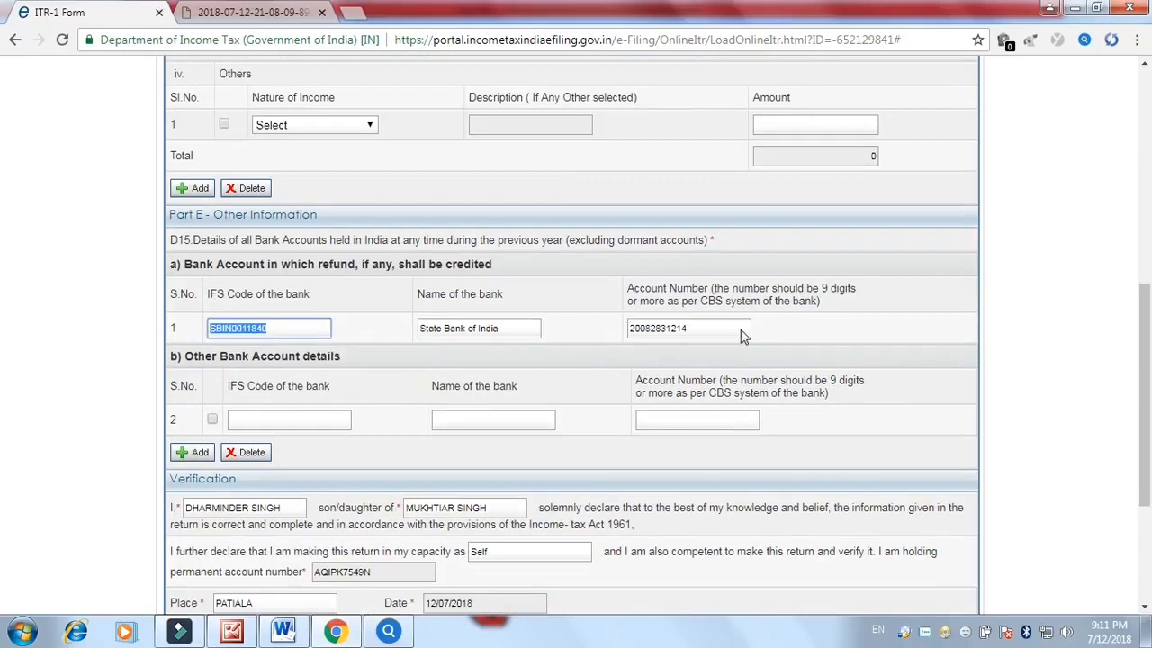
Check the second bank account fields and request Preview & Submit
{"action": "left_click", "coordinate": [279, 421]}
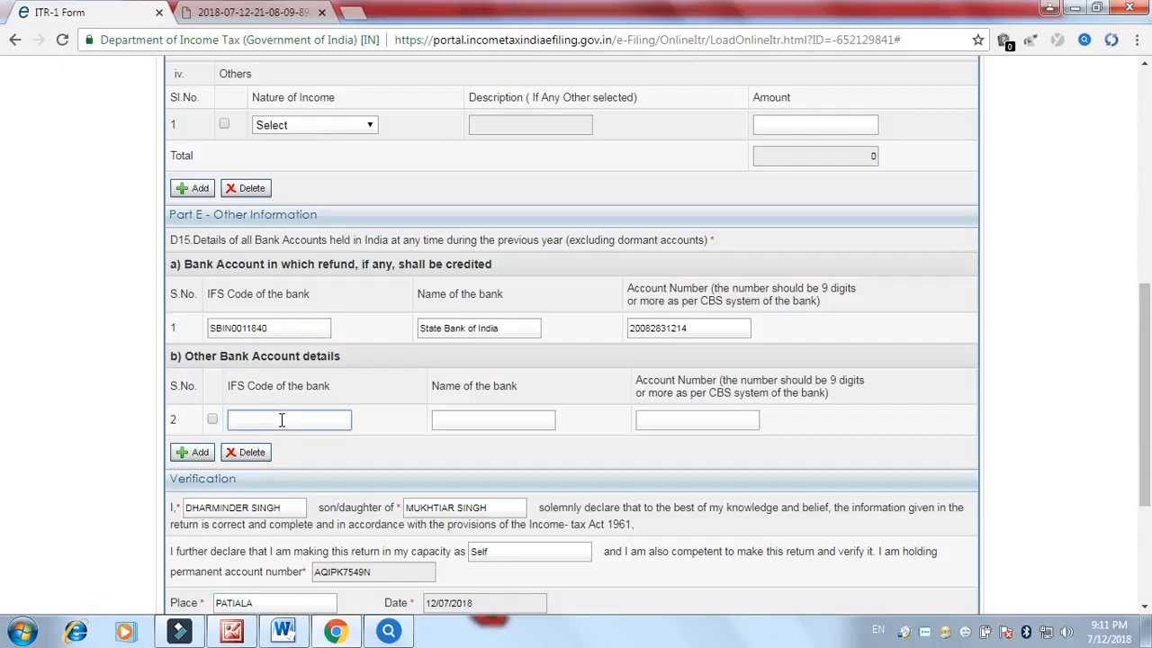
{"action": "left_click", "coordinate": [503, 417]}
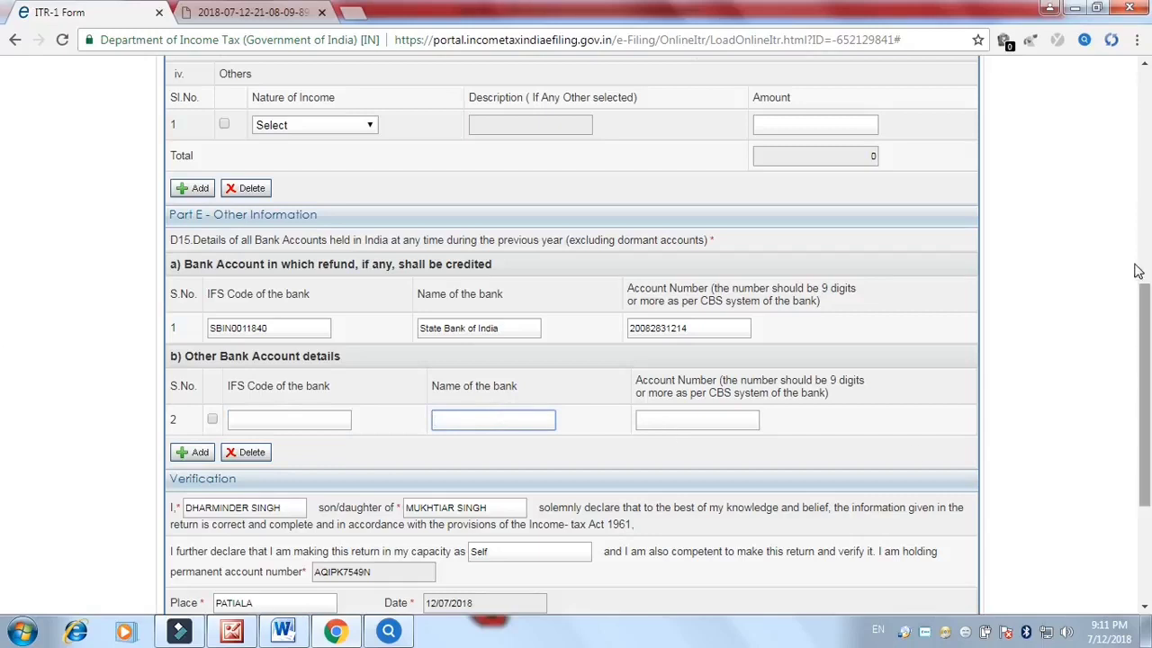
{"action": "left_click_drag", "start_coordinate": [1148, 385], "coordinate": [1147, 394]}
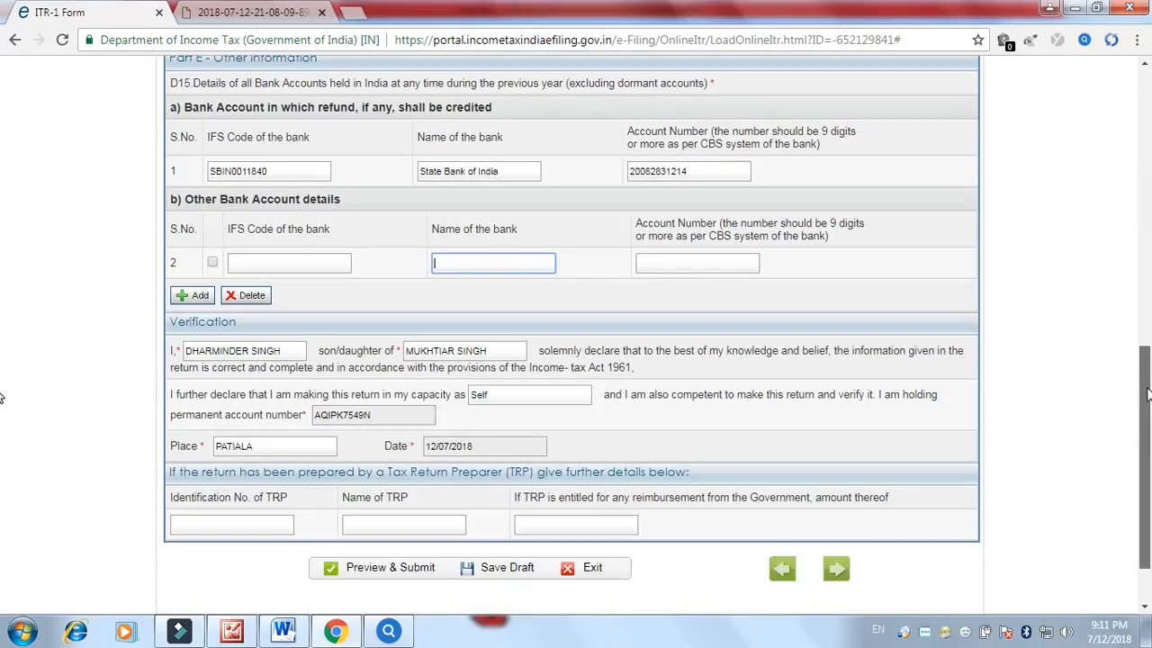
{"action": "left_click", "coordinate": [372, 567]}
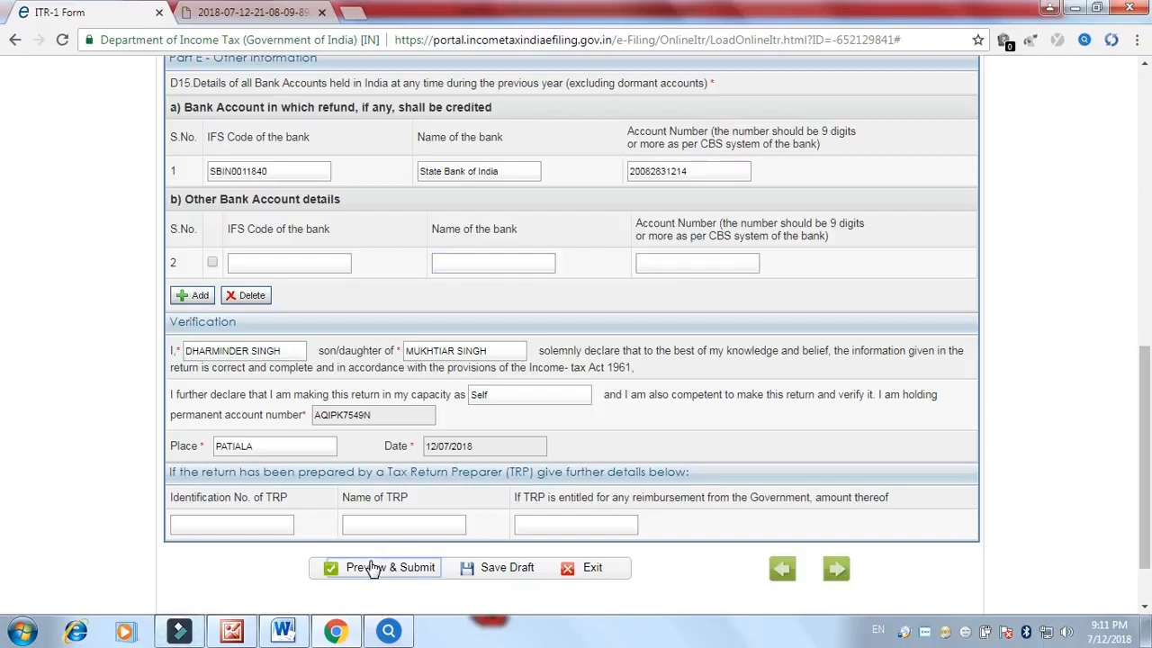
Confirm the dialog and scroll the return preview down to the 80G donation schedules, all 0
{"action": "left_click", "coordinate": [656, 169]}
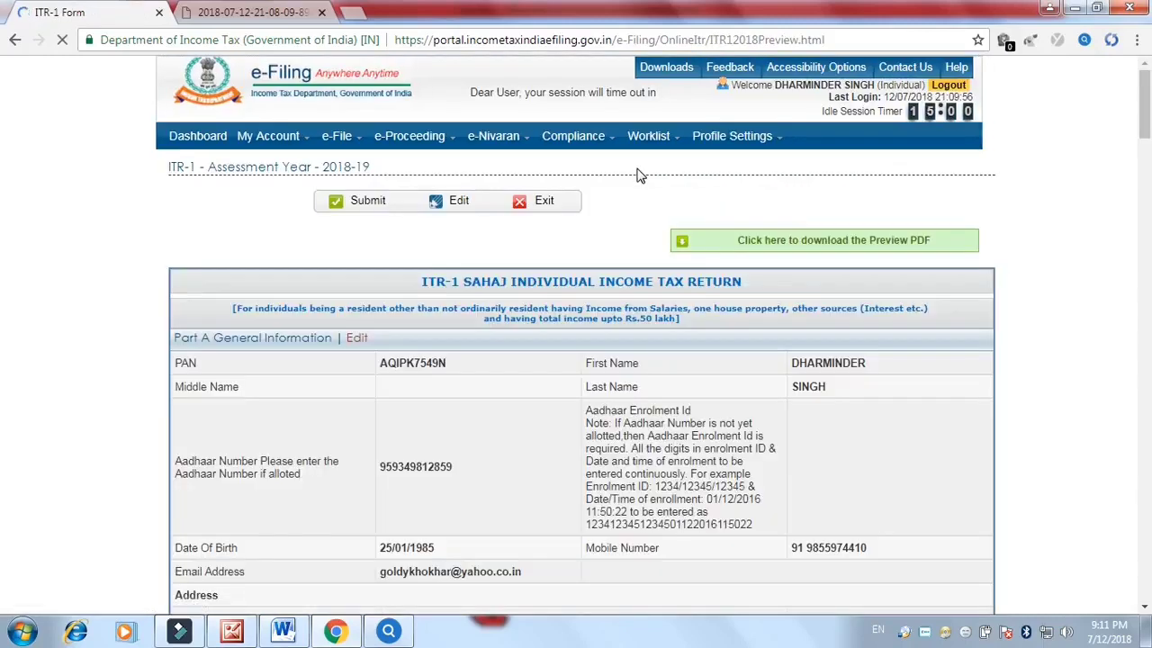
{"action": "left_click_drag", "start_coordinate": [1148, 135], "coordinate": [1148, 207]}
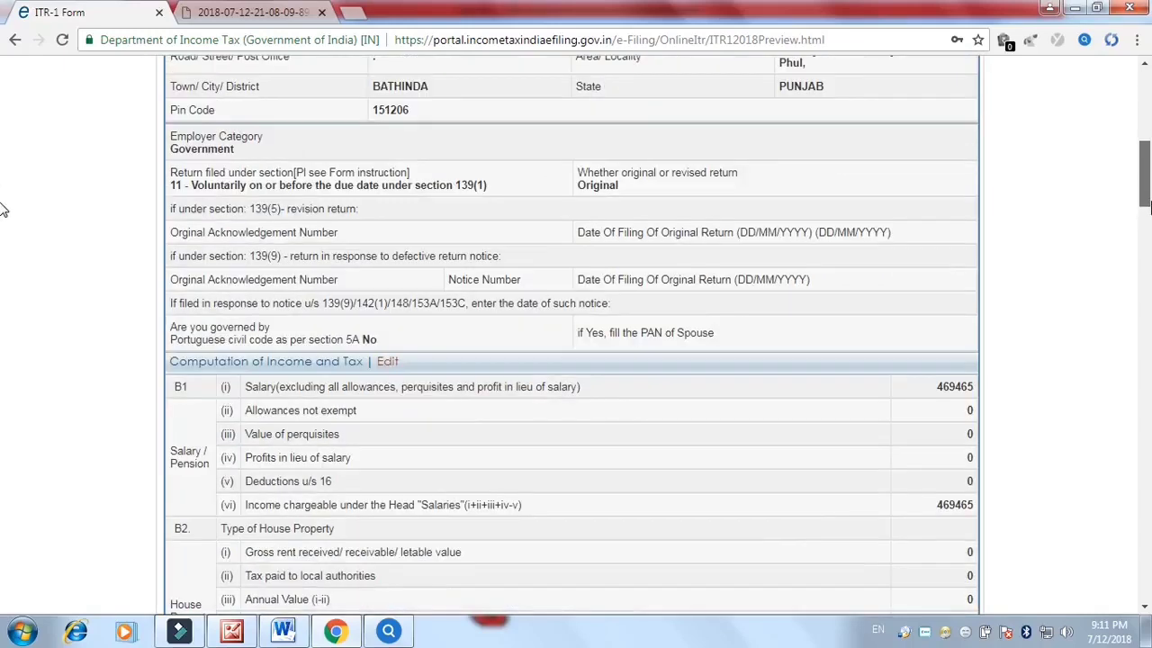
{"action": "left_click_drag", "start_coordinate": [1148, 209], "coordinate": [1148, 216]}
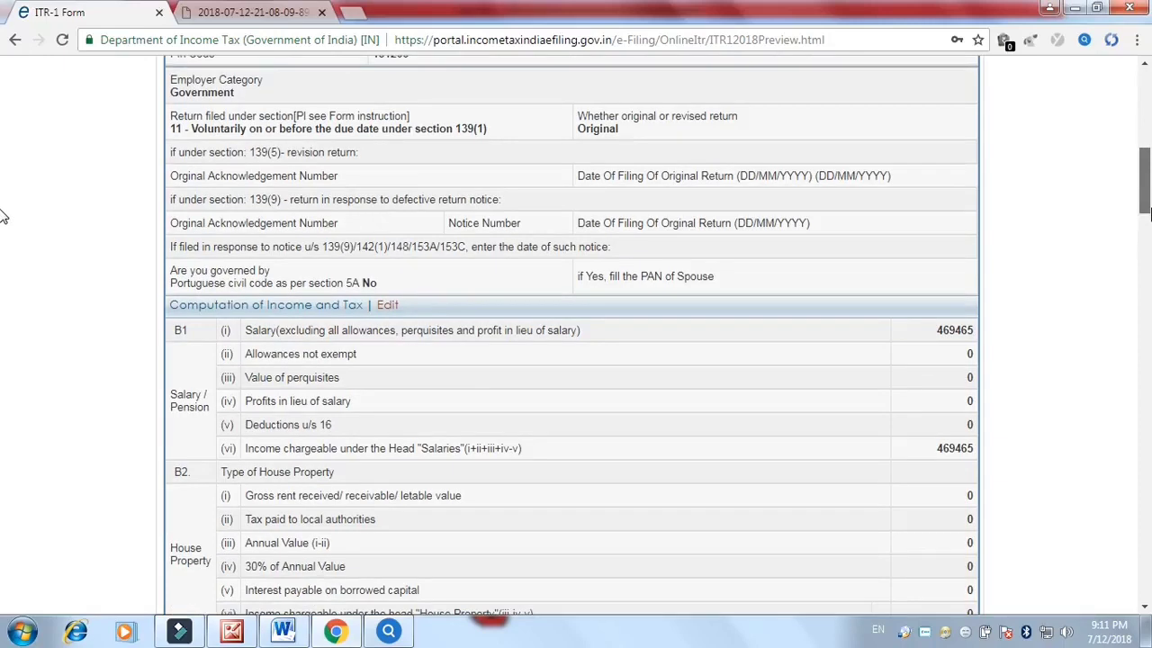
{"action": "left_click_drag", "start_coordinate": [1145, 207], "coordinate": [1116, 349]}
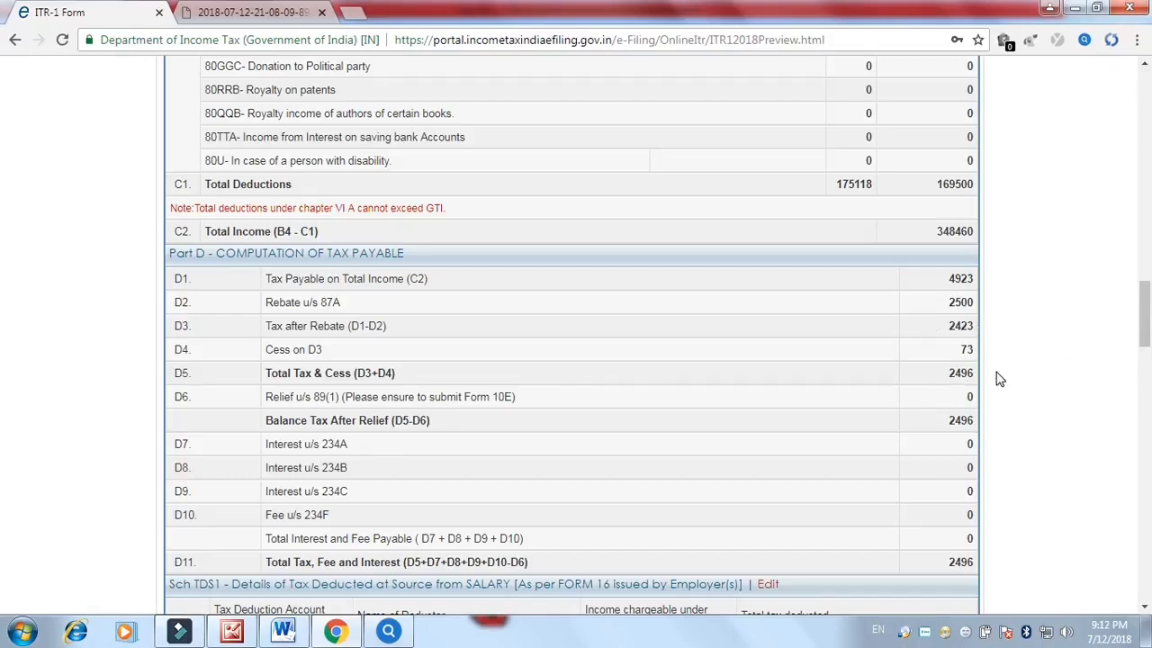
{"action": "left_click_drag", "start_coordinate": [1145, 330], "coordinate": [1136, 375]}
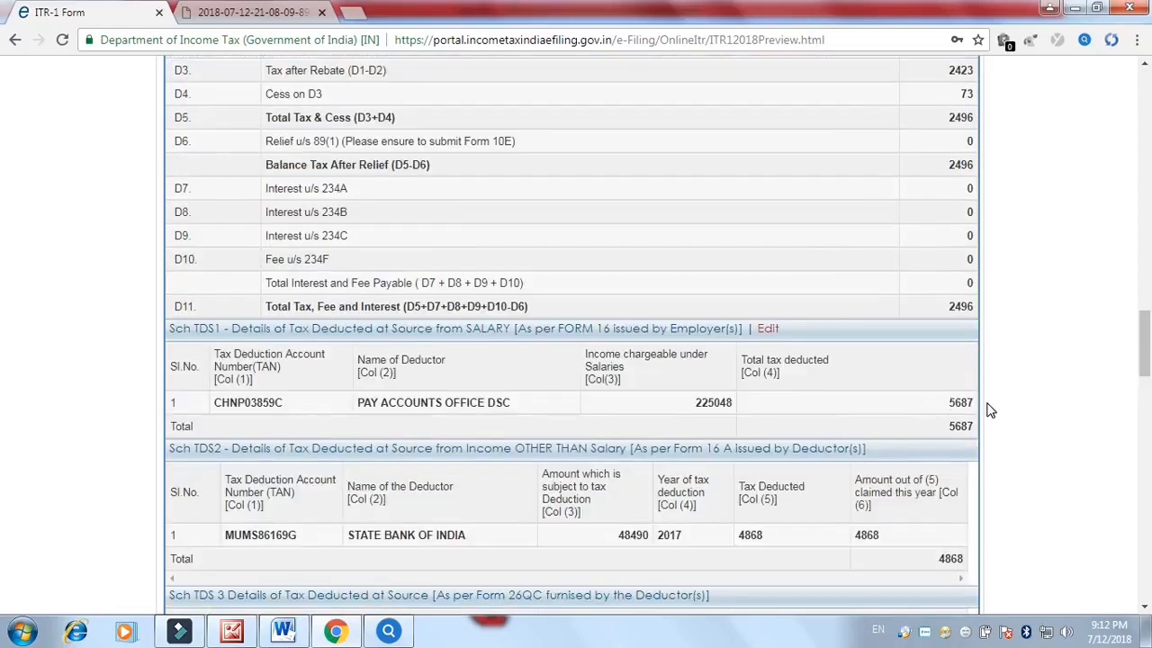
{"action": "left_click_drag", "start_coordinate": [1143, 362], "coordinate": [2, 363]}
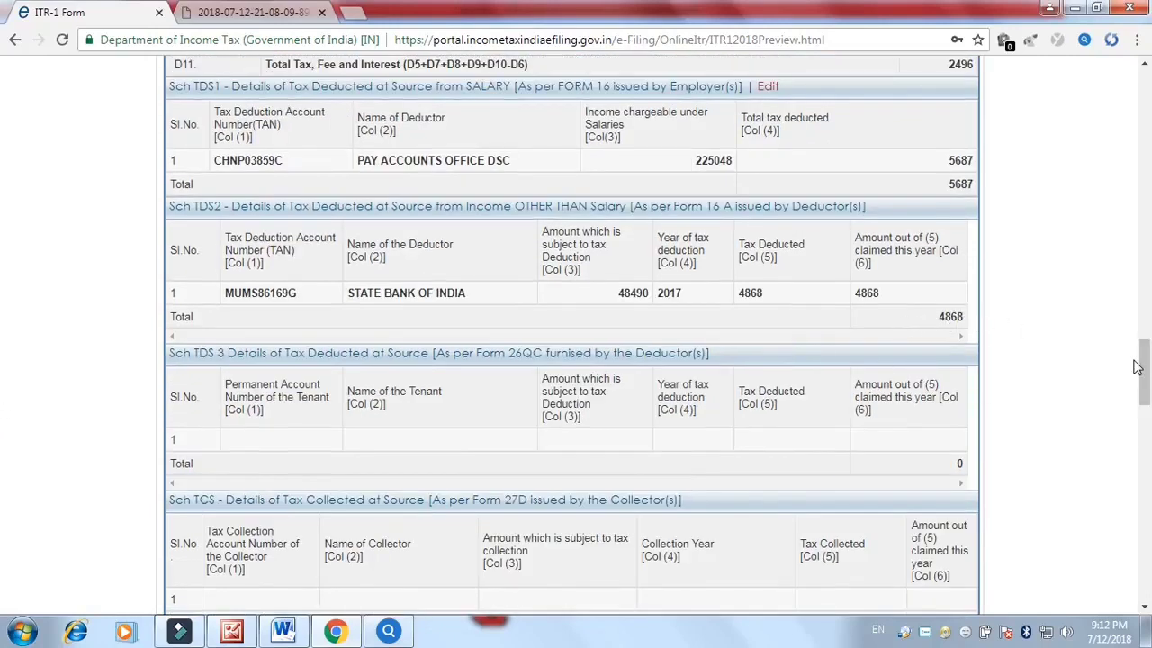
{"action": "left_click_drag", "start_coordinate": [1146, 387], "coordinate": [1148, 576]}
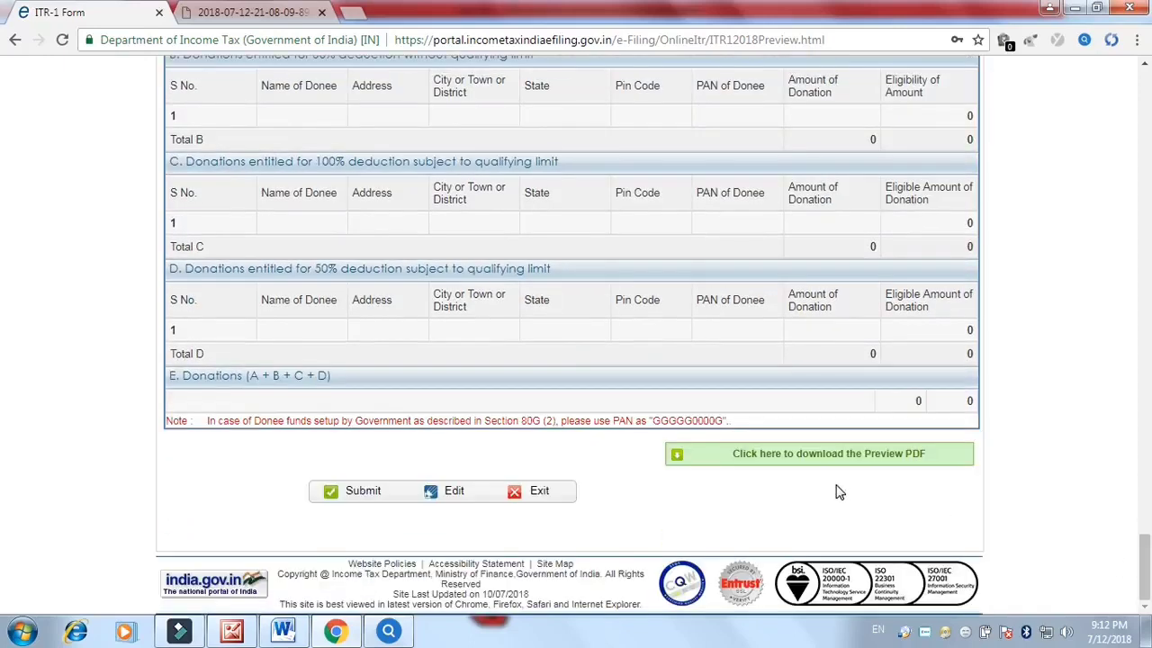
Submit the previewed ITR-1 return, confirm its details, and choose to generate an Aadhaar OTP
{"action": "left_click", "coordinate": [364, 498]}
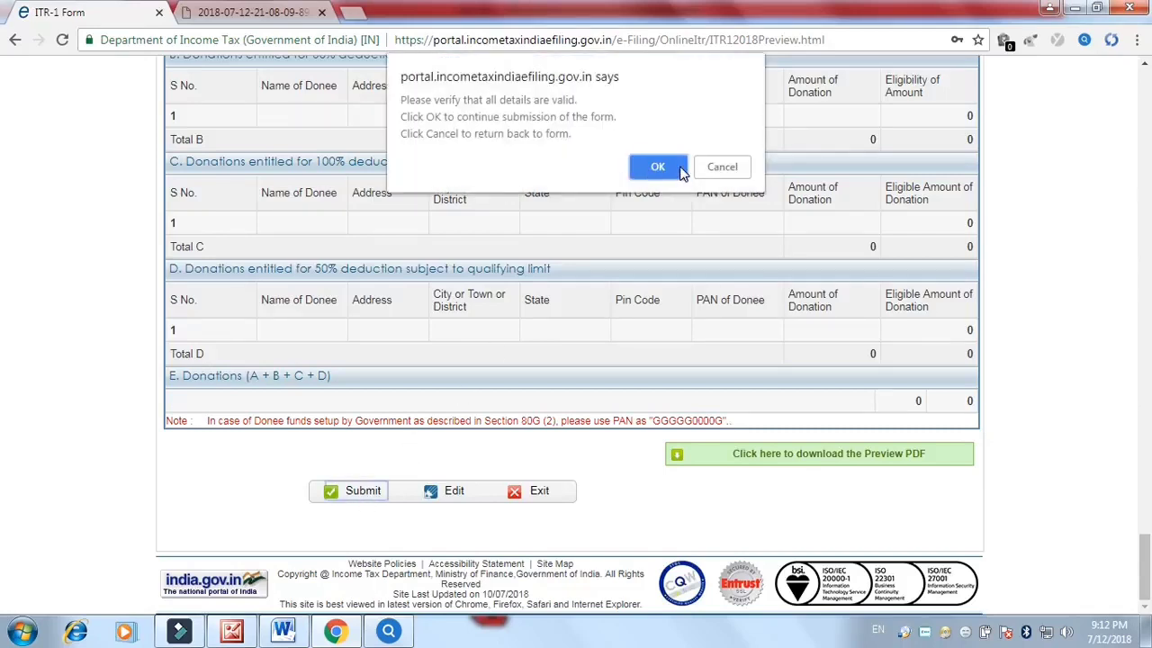
{"action": "left_click", "coordinate": [650, 168]}
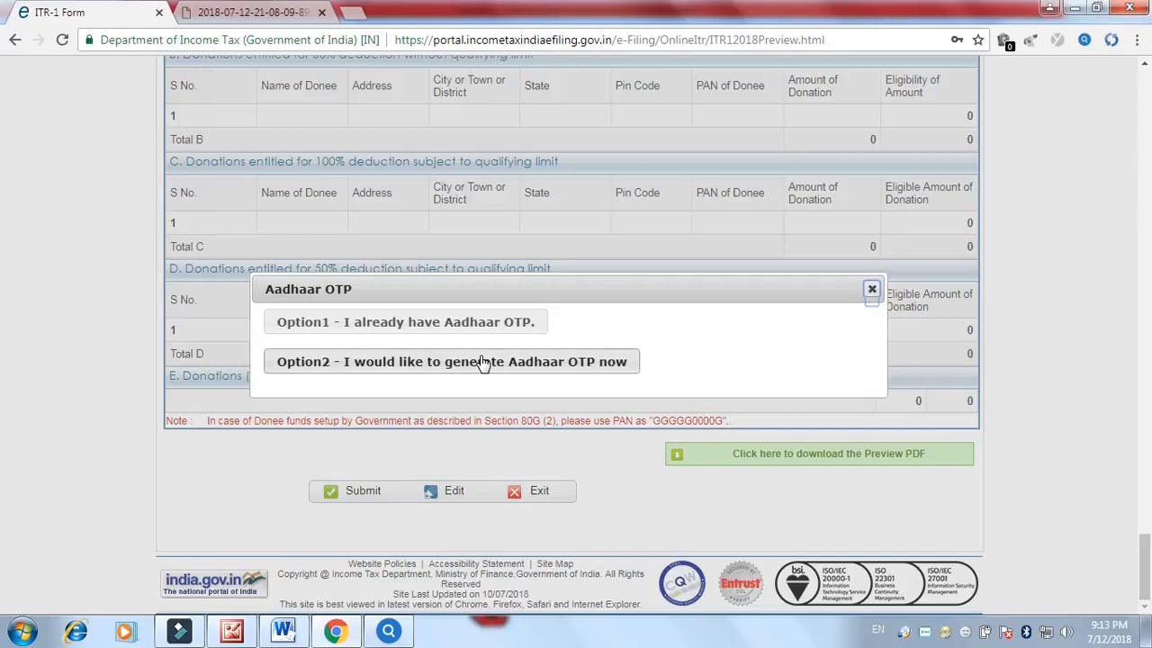
{"action": "left_click", "coordinate": [484, 362]}
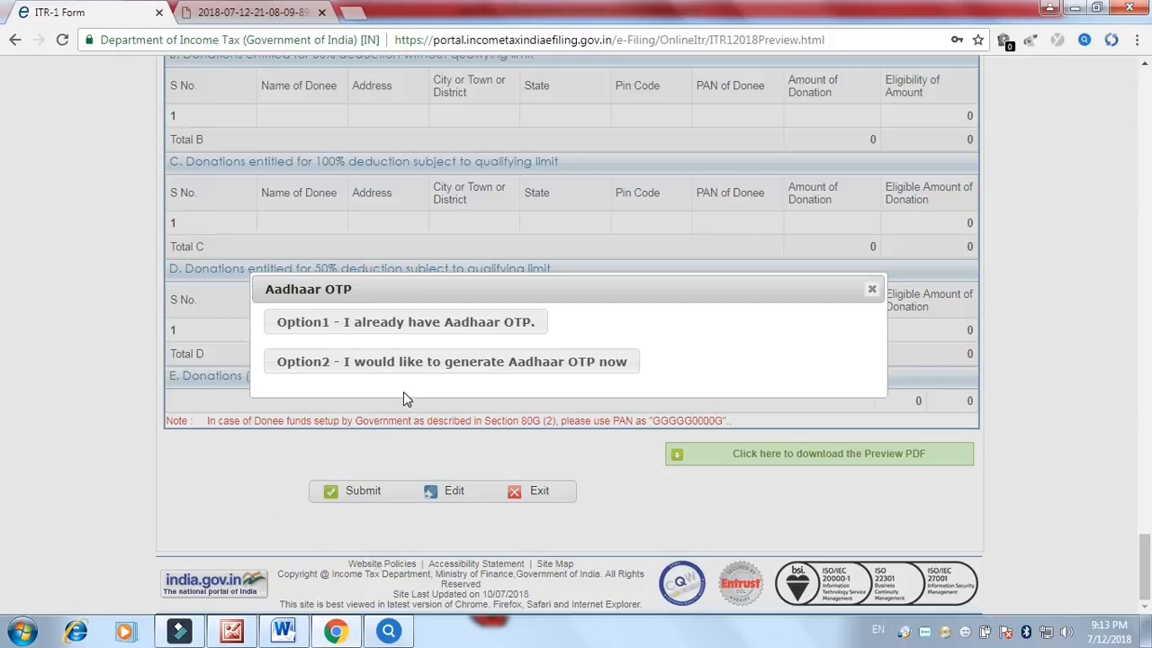
Request a new Aadhaar OTP, give UIDAI consent, and enter the received OTP to e-verify
{"action": "left_click", "coordinate": [432, 372]}
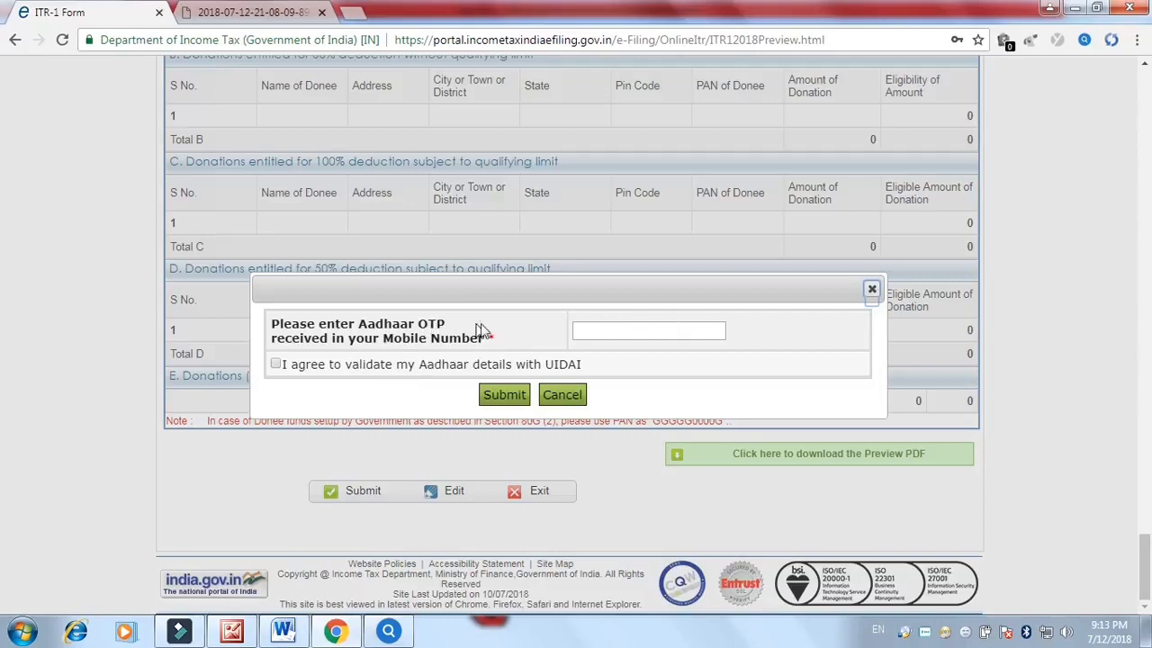
{"action": "left_click", "coordinate": [276, 364]}
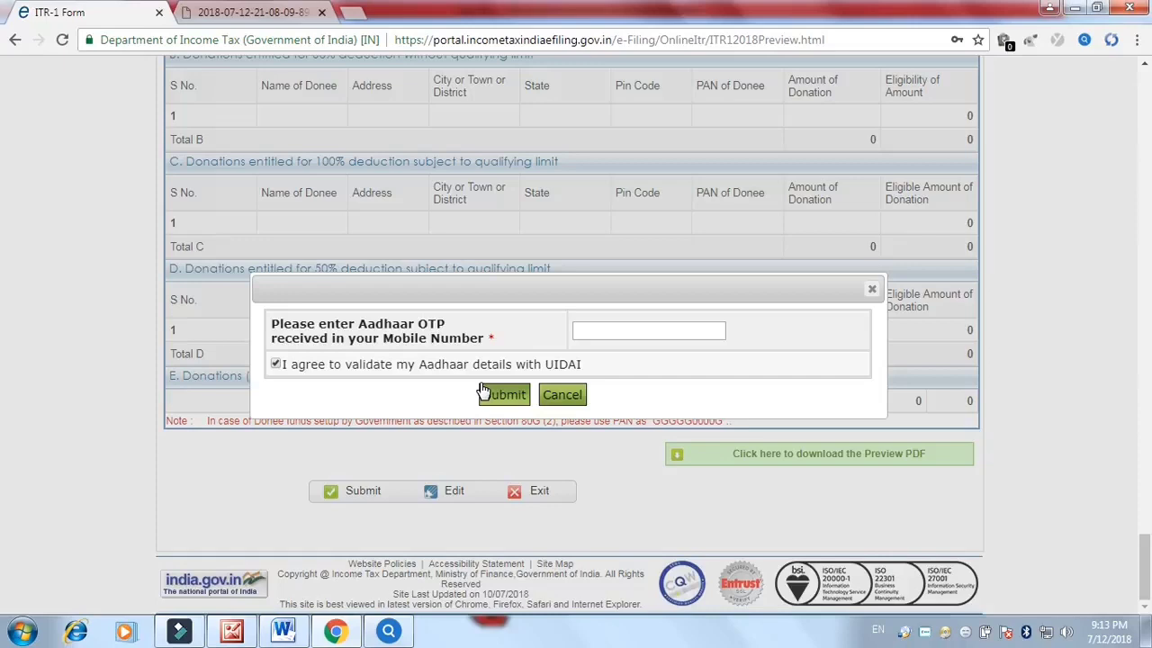
{"action": "left_click", "coordinate": [589, 335]}
{"action": "type", "text": "••••••"}
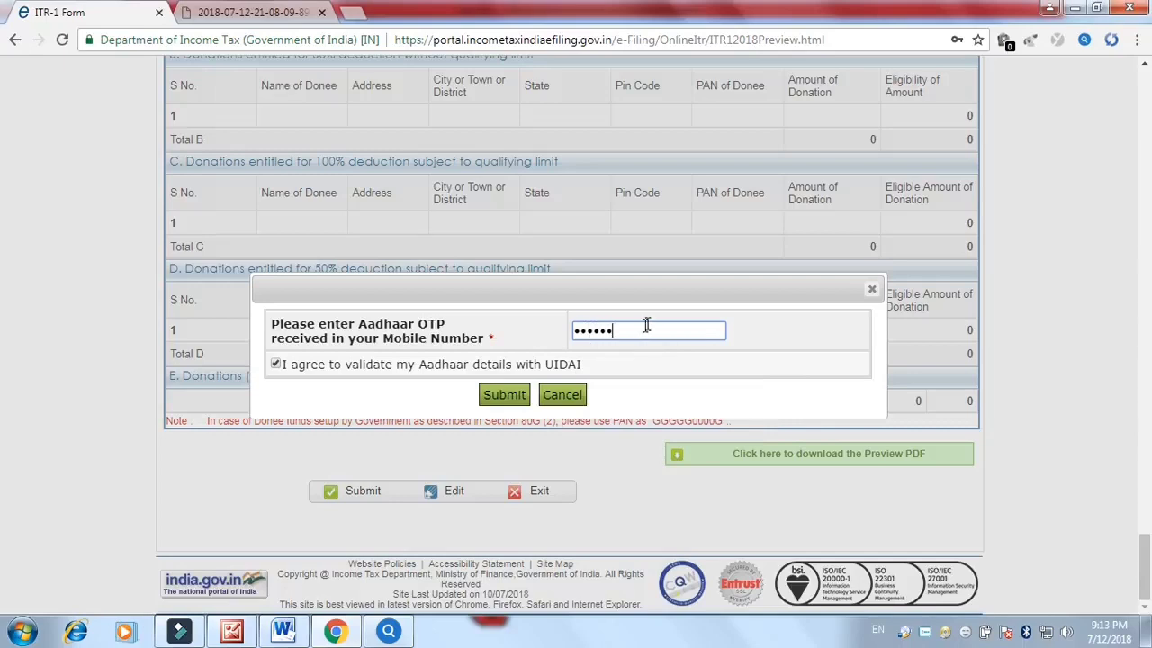
{"action": "left_click", "coordinate": [499, 396]}
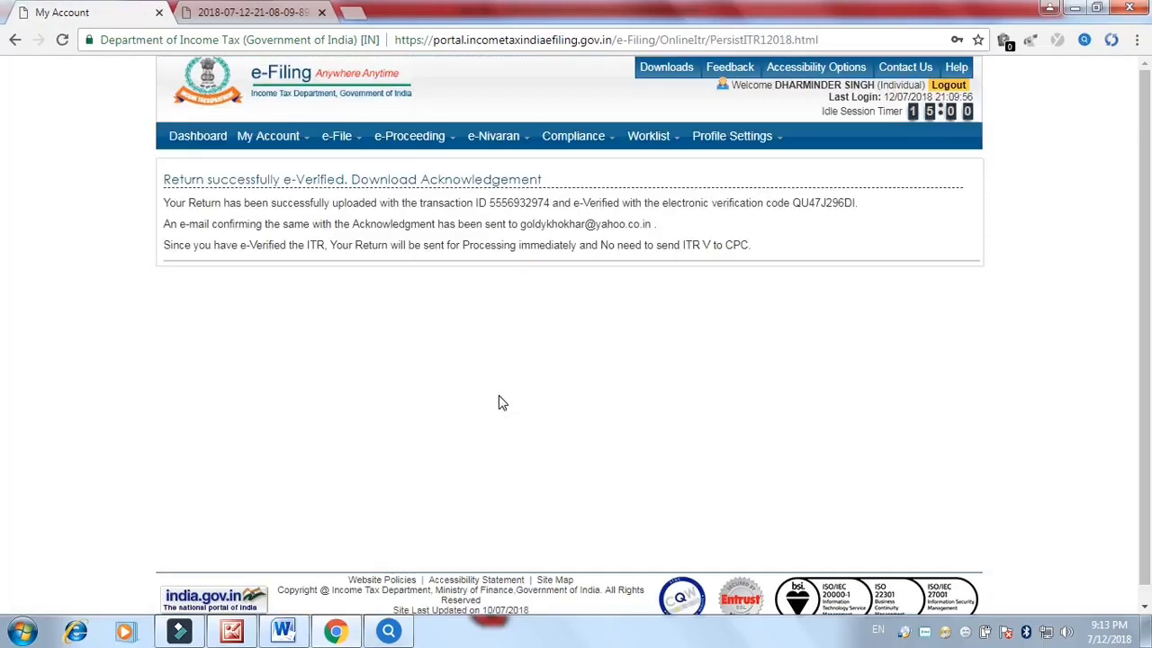
Dismiss the browser's save-password prompt and bring up the My Account dropdown
{"action": "left_click", "coordinate": [207, 175]}
{"action": "mouse_move", "coordinate": [326, 144]}
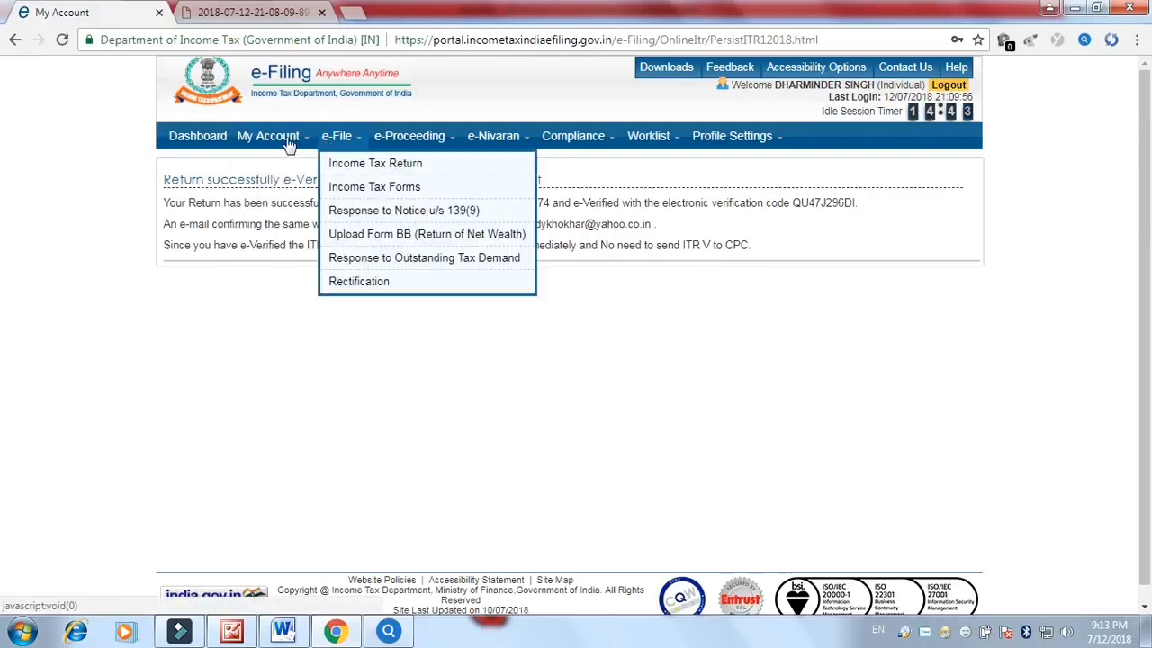
{"action": "mouse_move", "coordinate": [255, 144]}
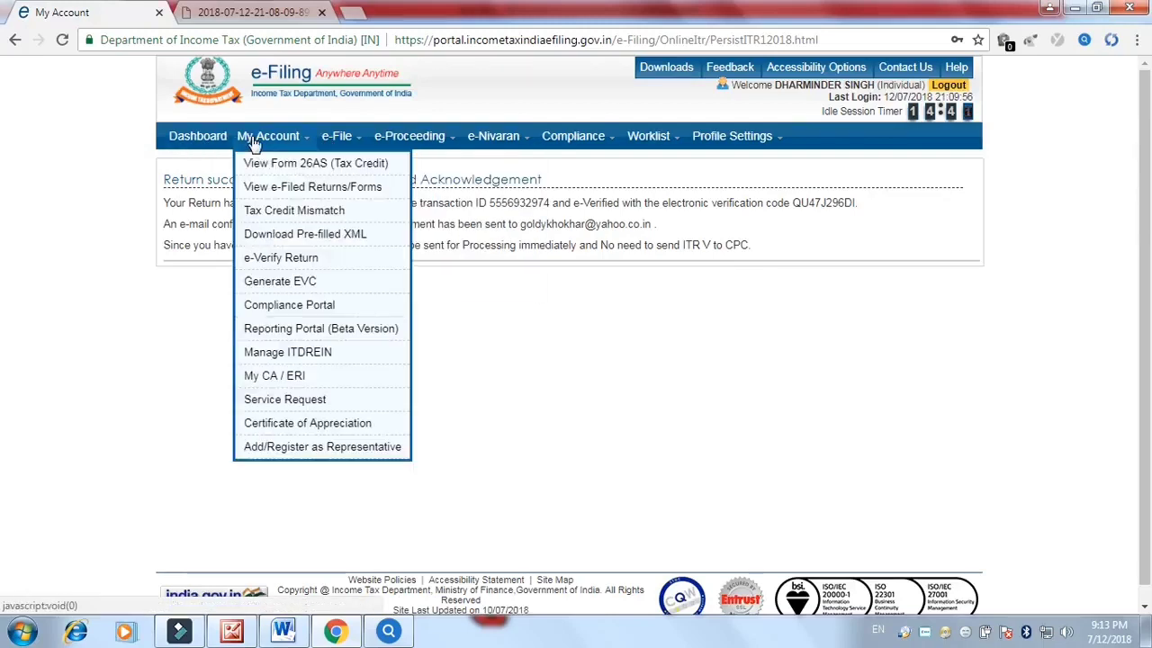